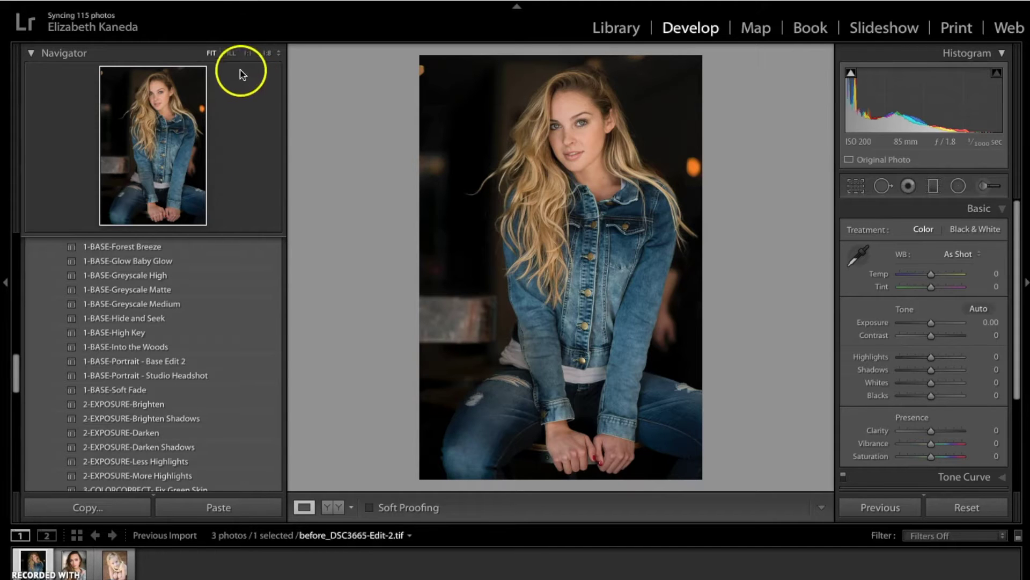
- Zoom to 1:1 and start an Adjustment Brush with the Strike a Pose | Portrait-Hair-Define Blonde Hair effect
click(252, 52)
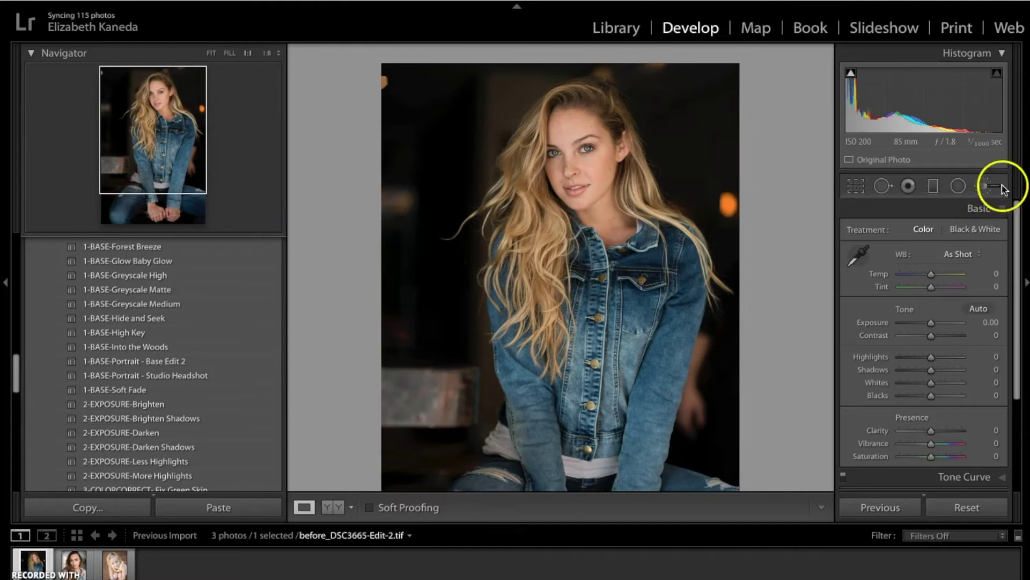
click(988, 186)
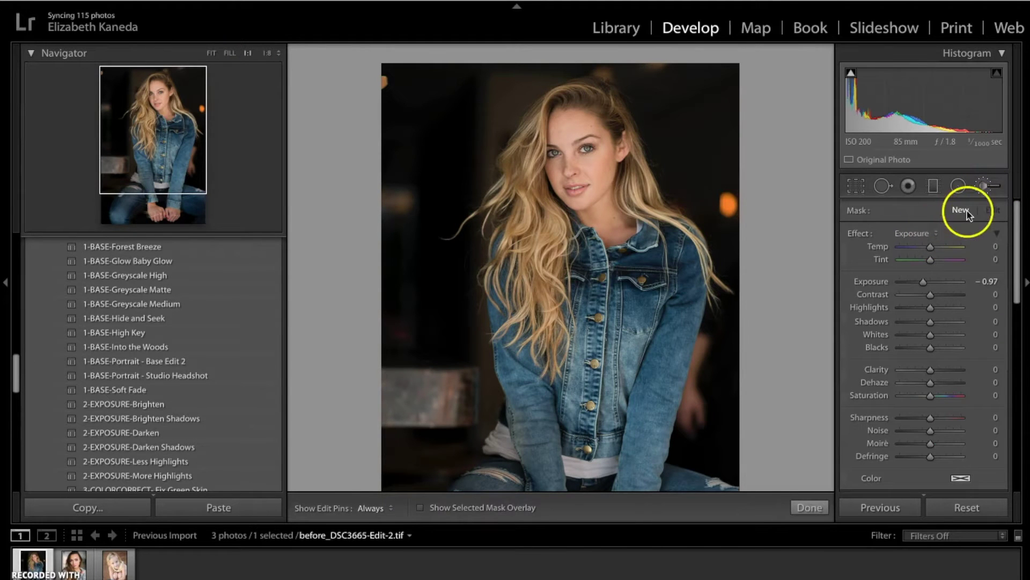
click(904, 236)
scroll(904, 236, down, 20)
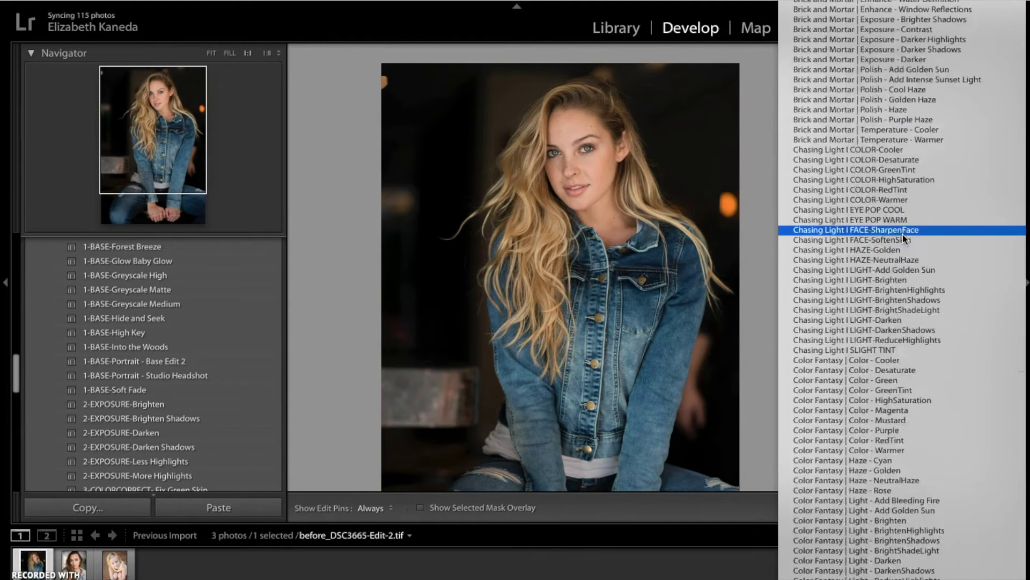
scroll(904, 236, down, 20)
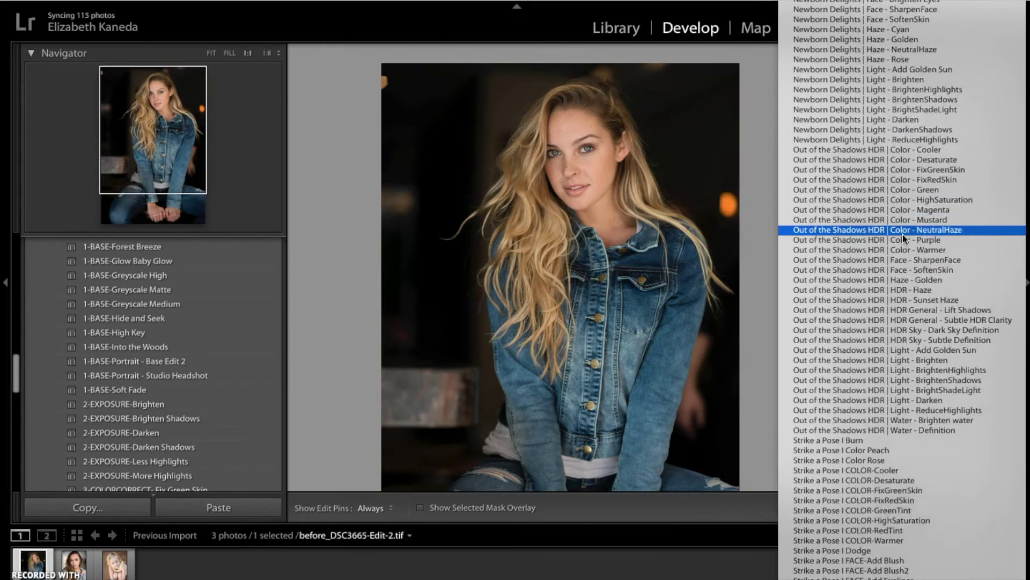
scroll(903, 238, down, 10)
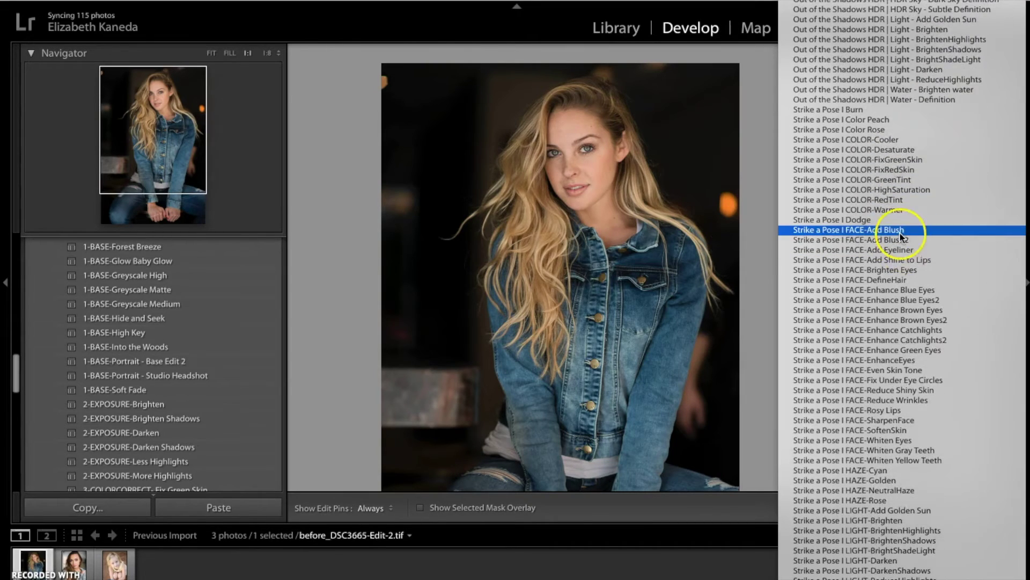
scroll(900, 232, down, 11)
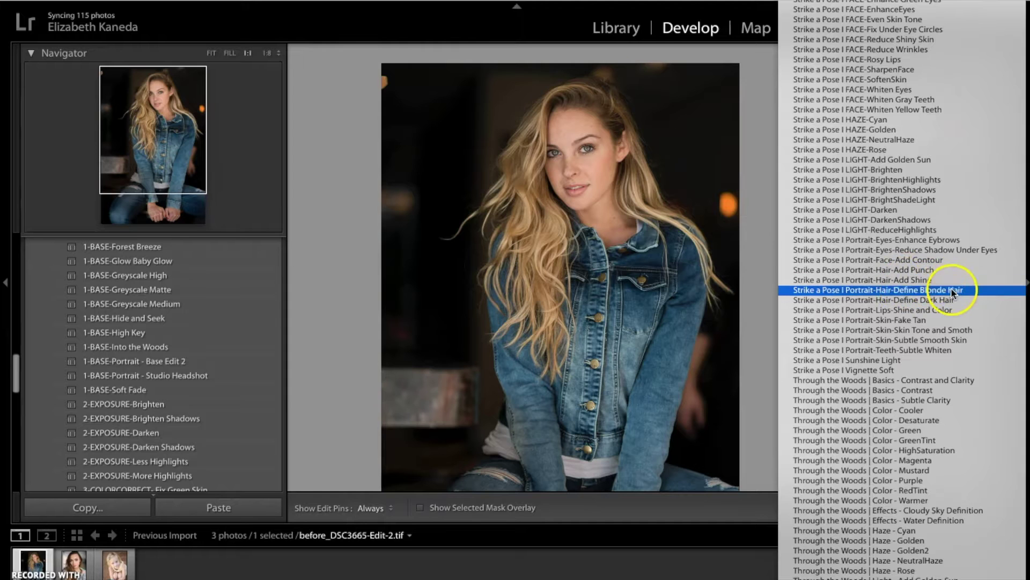
click(907, 292)
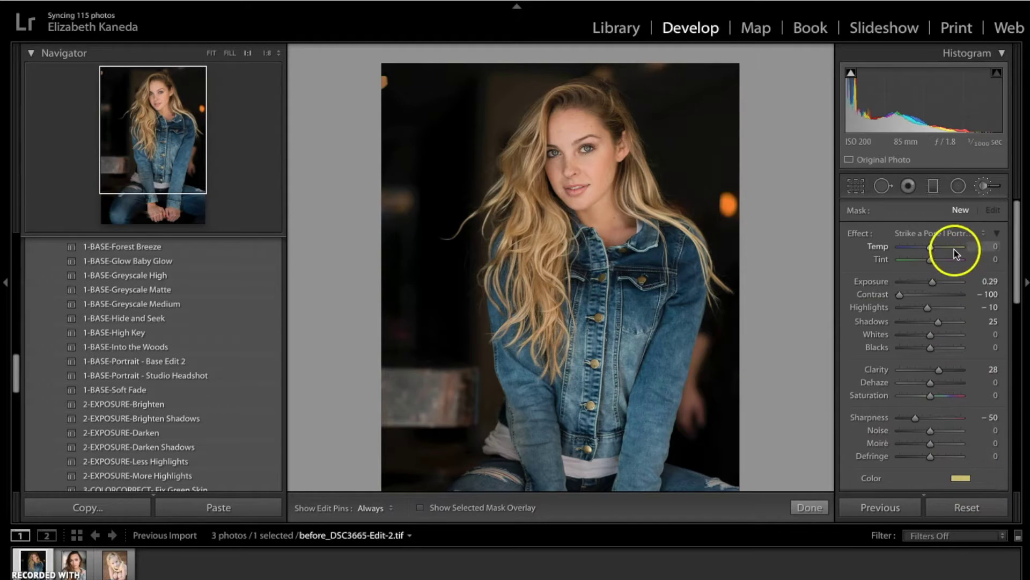
- Examine the tint color used by the brush effect and close the color picker
click(961, 478)
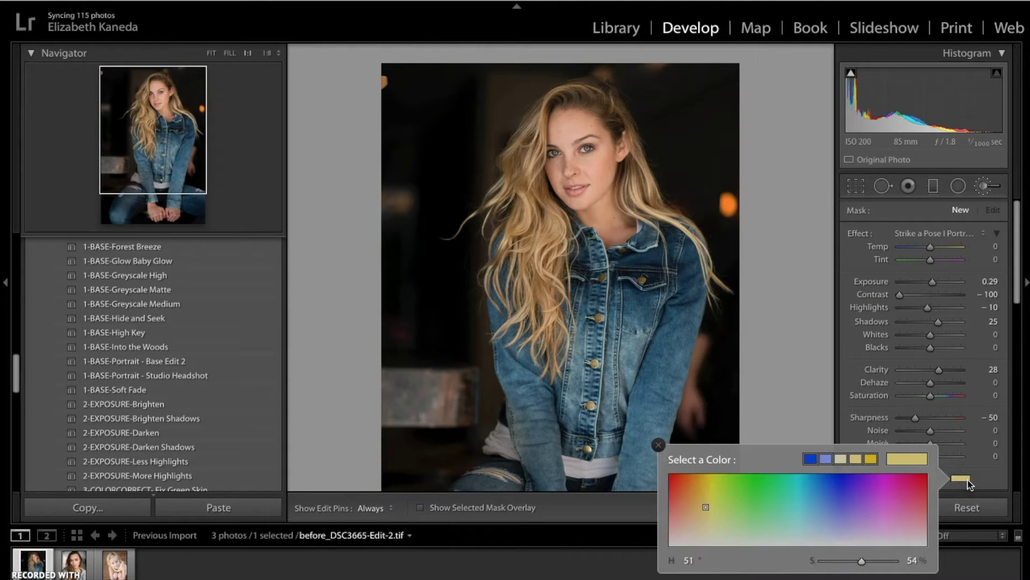
click(968, 482)
click(603, 320)
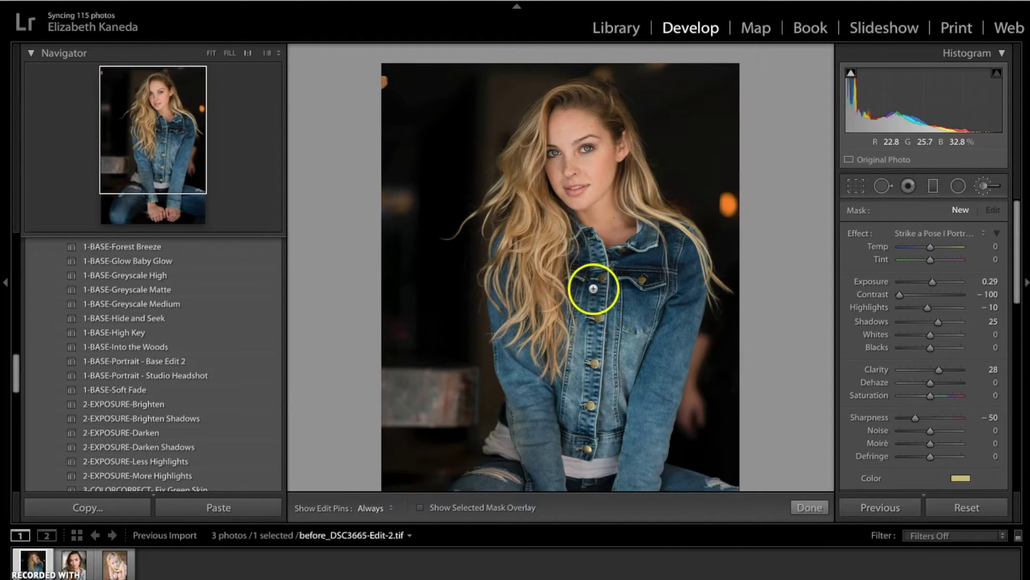
- Paint the Define Blonde Hair effect over the long waves of hair beside the woman's cheek
mouse_move(541, 201)
mouse_down()
mouse_move(532, 167)
mouse_move(527, 192)
mouse_move(525, 172)
mouse_move(551, 259)
mouse_move(527, 257)
mouse_move(545, 269)
mouse_up()
drag(547, 318, 525, 223)
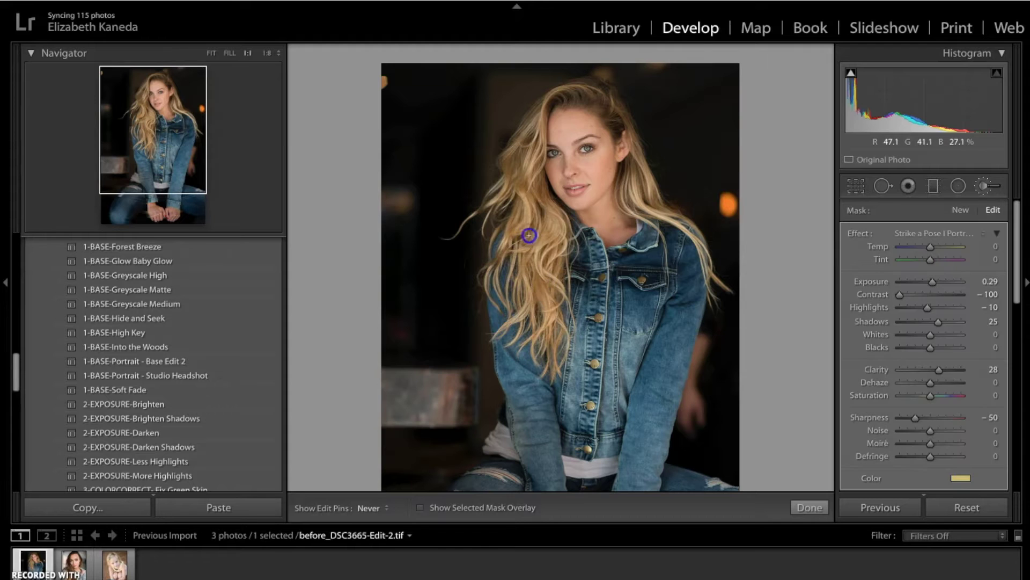
key(h)
- Set the brush size to 8.5 and paint the effect down the lower waves over the jacket
scroll(964, 433, down, 1)
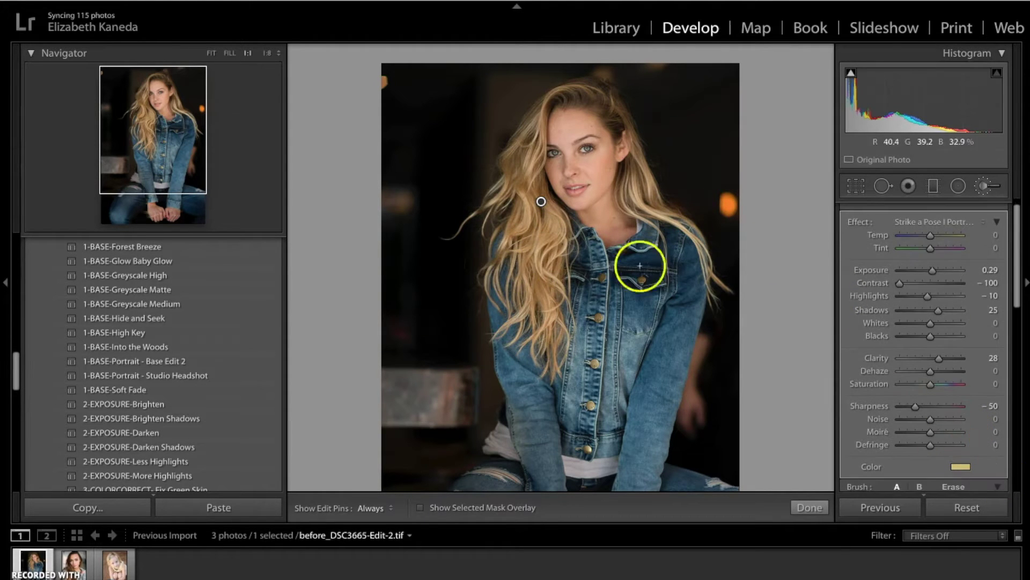
scroll(870, 338, down, 5)
drag(903, 427, 911, 428)
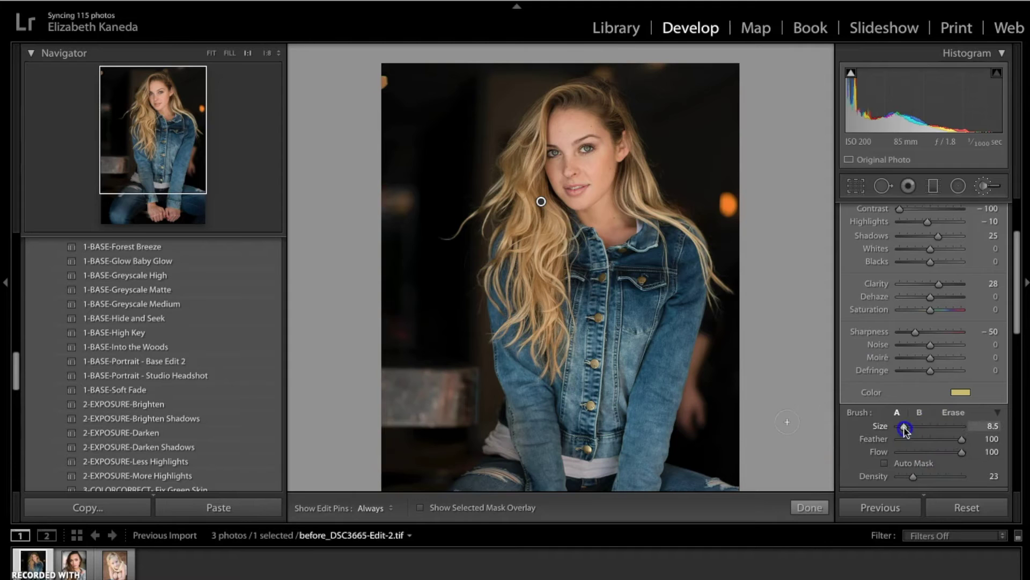
key(h)
drag(546, 250, 544, 332)
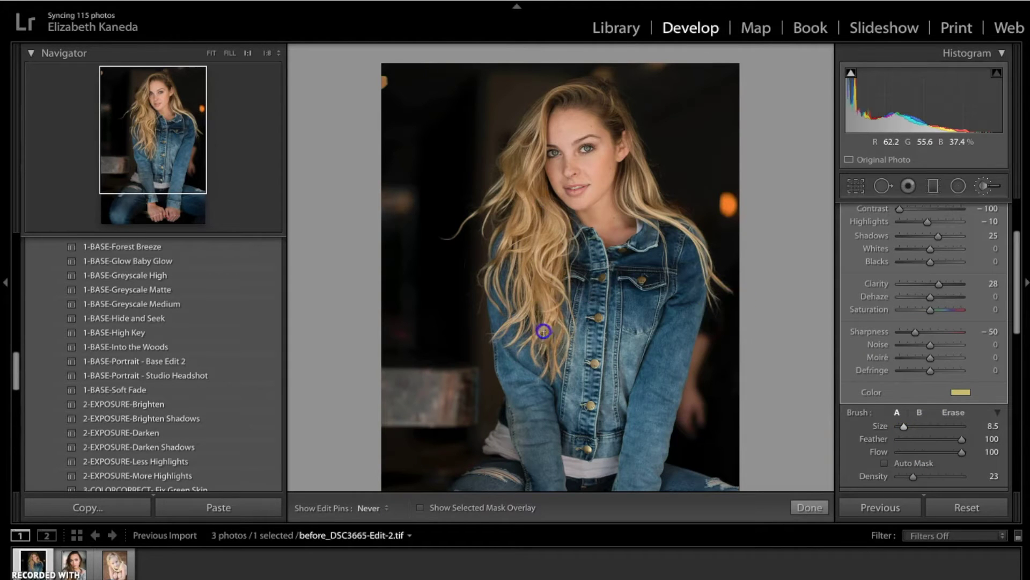
key(h)
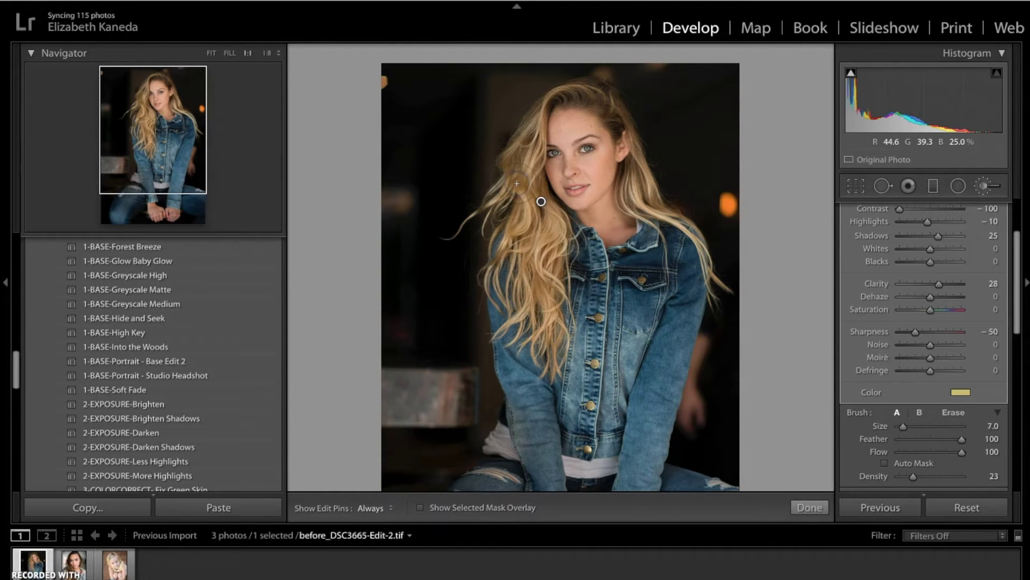
- Paint the thinner hair over the far shoulder, the crown and the flyaway strands using brush size 4.0
key(h)
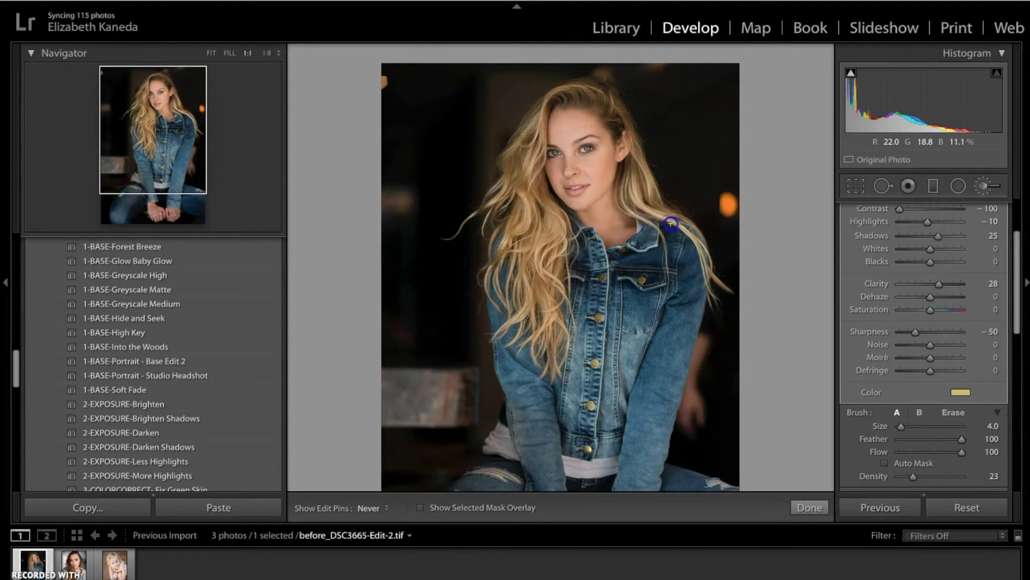
mouse_move(711, 252)
mouse_down()
mouse_move(647, 163)
mouse_move(631, 173)
mouse_up()
drag(600, 103, 610, 112)
drag(483, 211, 482, 215)
drag(537, 231, 544, 321)
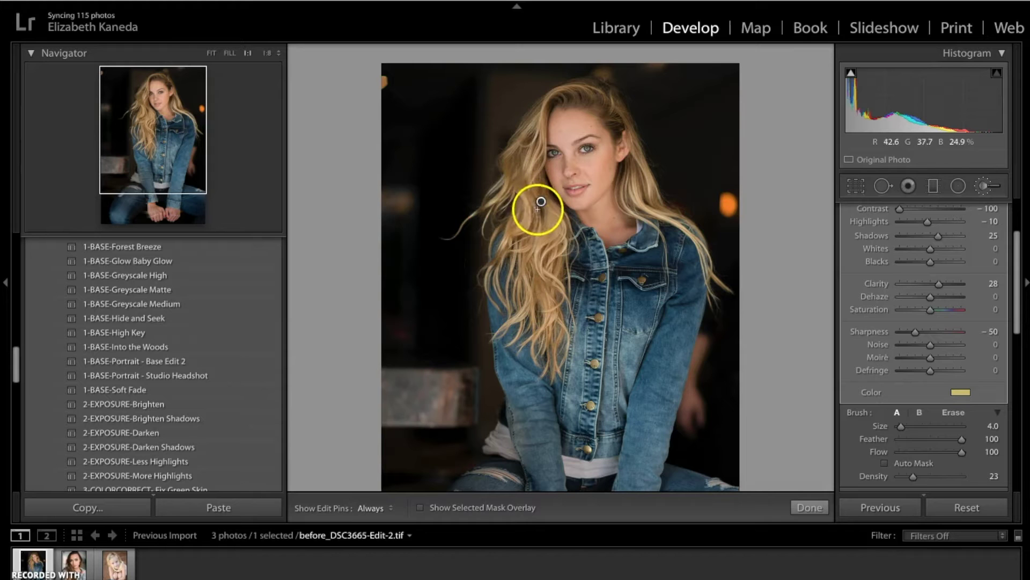
mouse_move(540, 202)
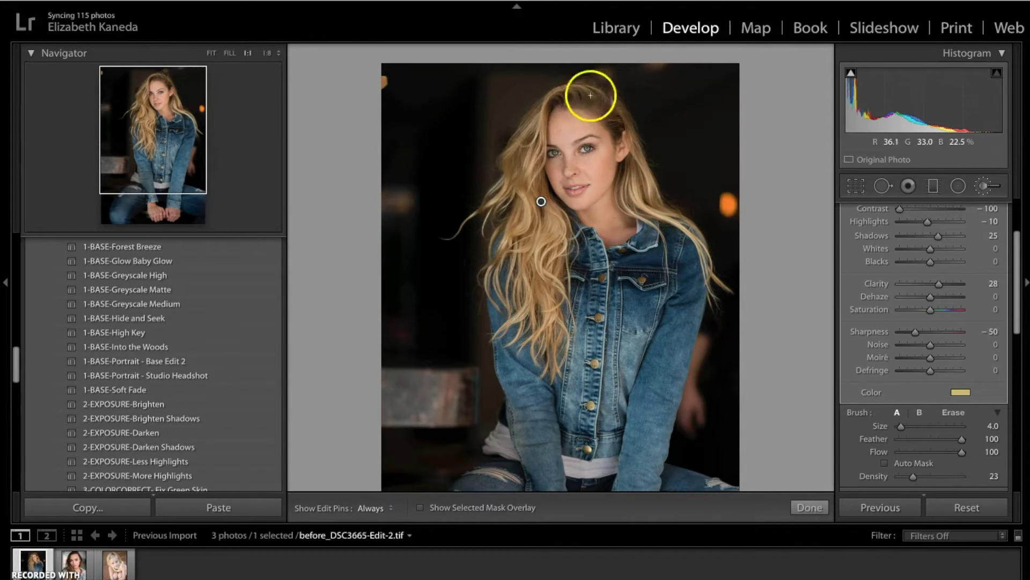
drag(542, 234, 552, 272)
- Set the painted hair adjustment's exposure to 2.11, contrast to -50 and clarity to 15
scroll(858, 289, up, 3)
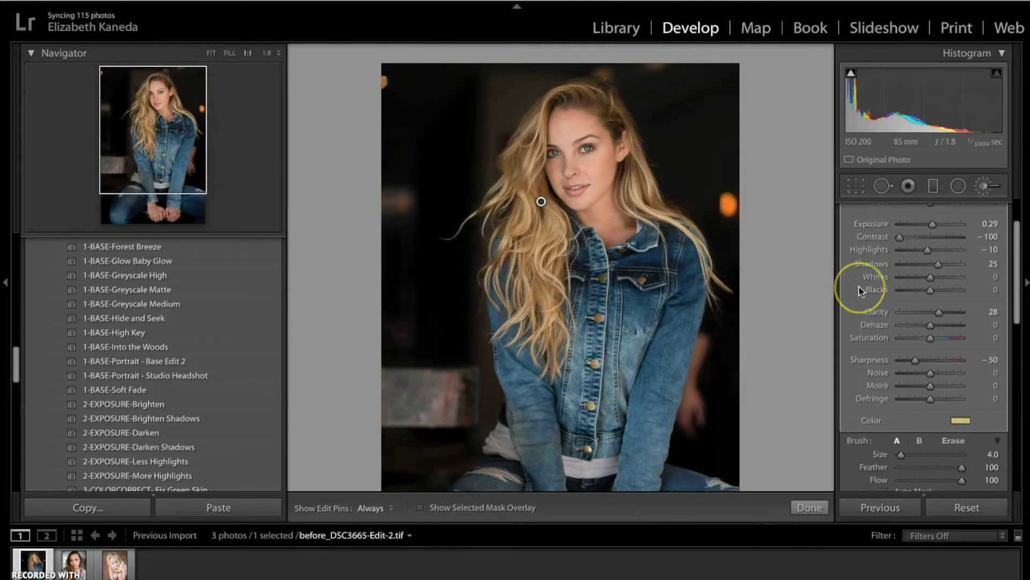
scroll(859, 291, up, 2)
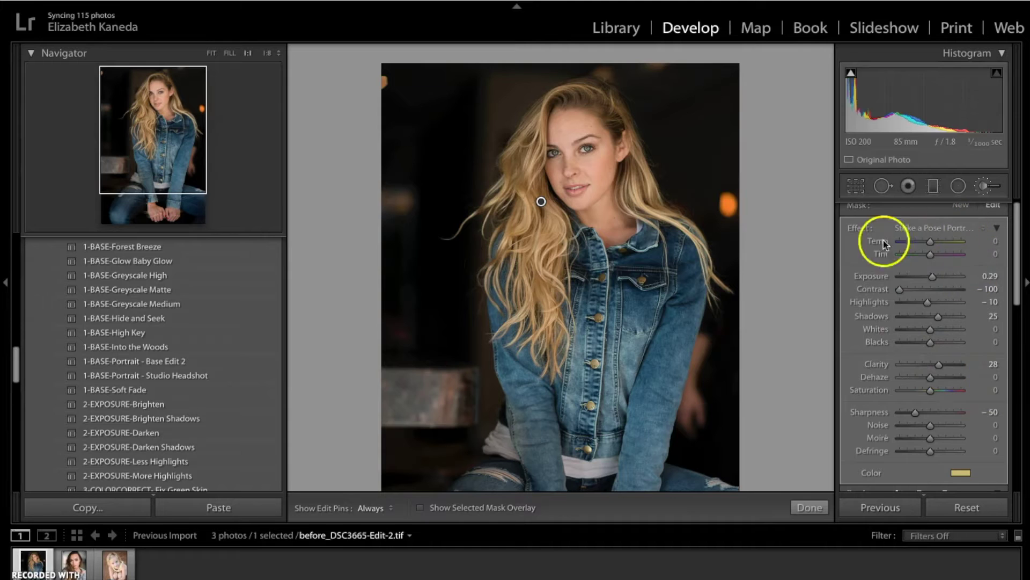
scroll(942, 279, down, 2)
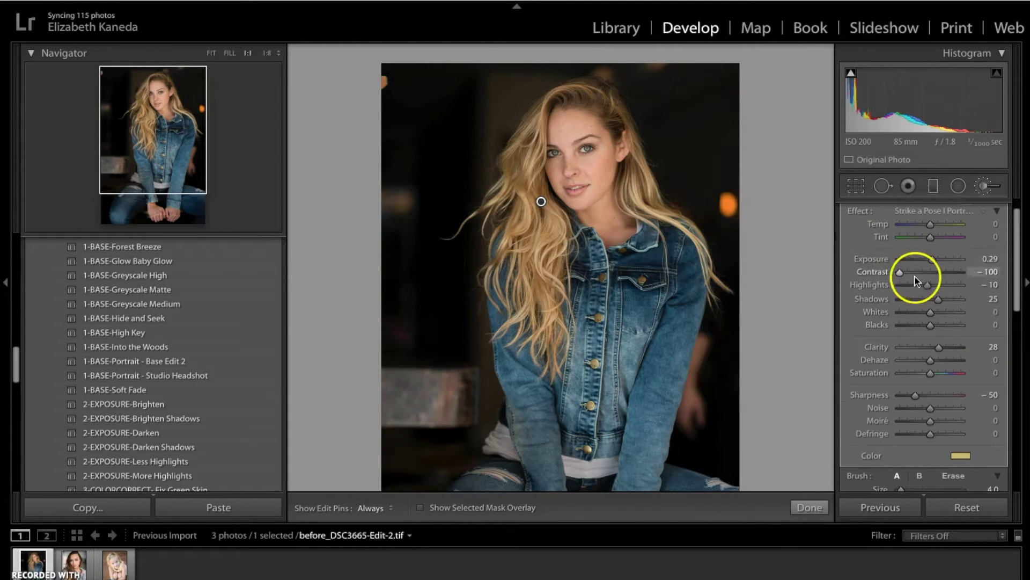
drag(898, 282, 948, 262)
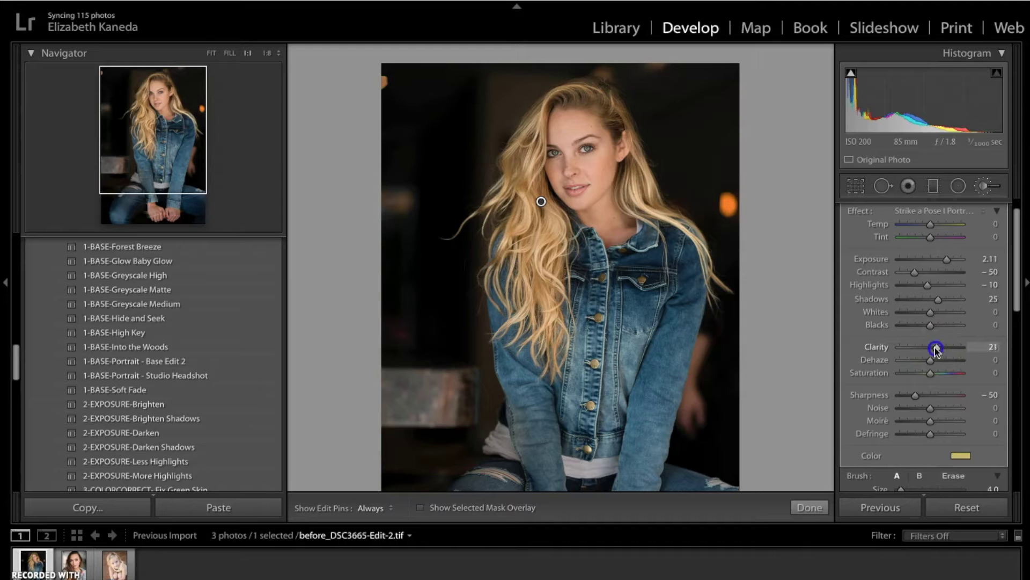
click(939, 309)
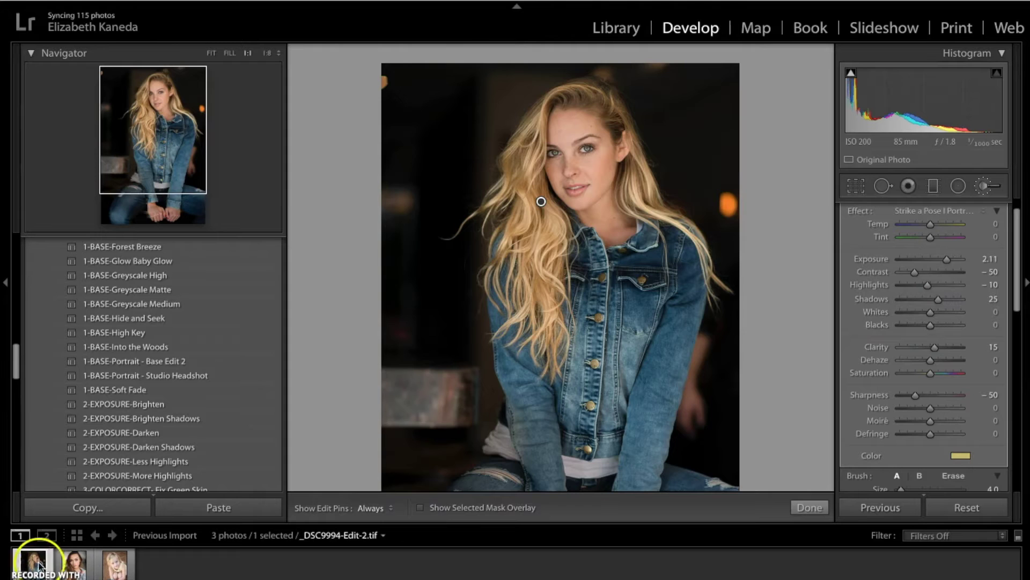
- Fit the whole photo in view and compare the hair edit with the before version several times
click(760, 367)
key(backslash)
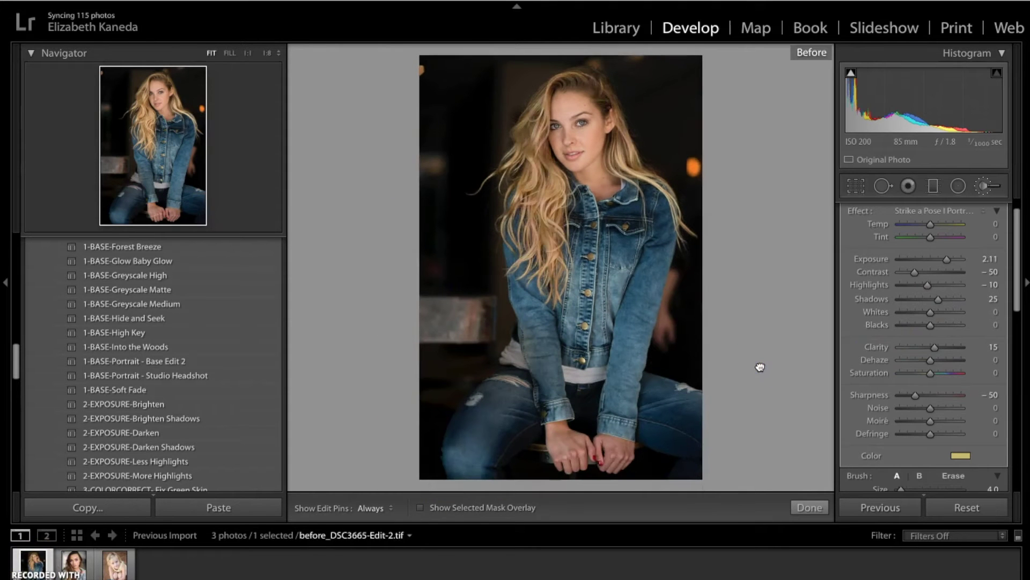
key(backslash)
key(backslash)
key(backslash)
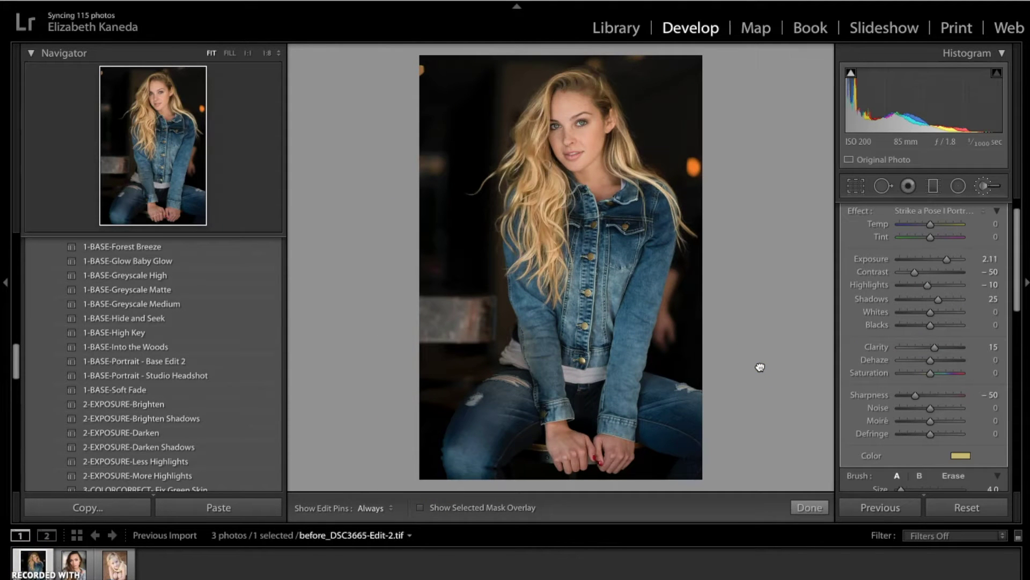
key(backslash)
key(backslash)
key(backslash)
key(backslash)
- Return to 1:1 zoom and delete the Define Blonde Hair adjustment from the photo
click(247, 53)
key(space)
drag(543, 204, 542, 205)
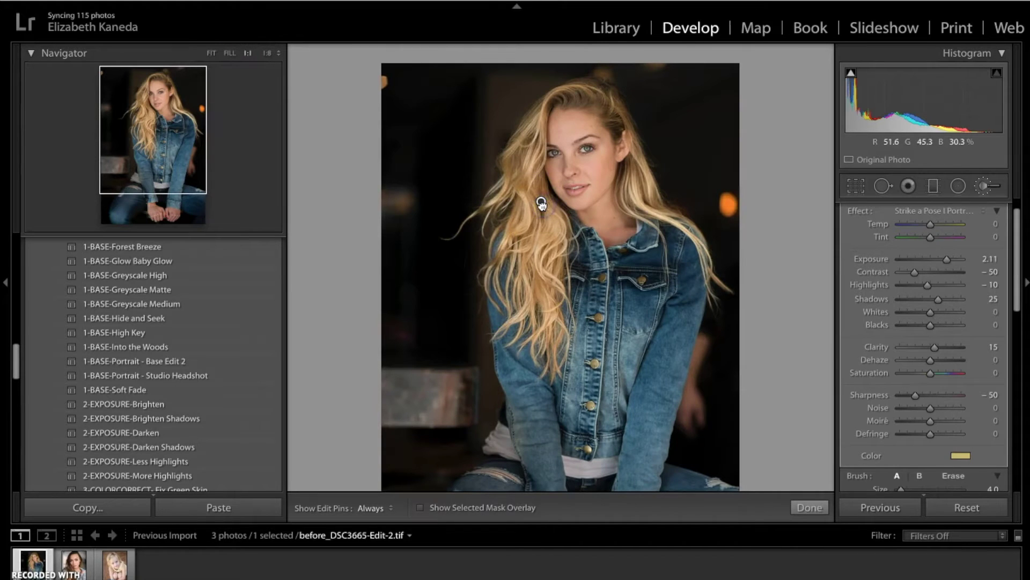
click(541, 204)
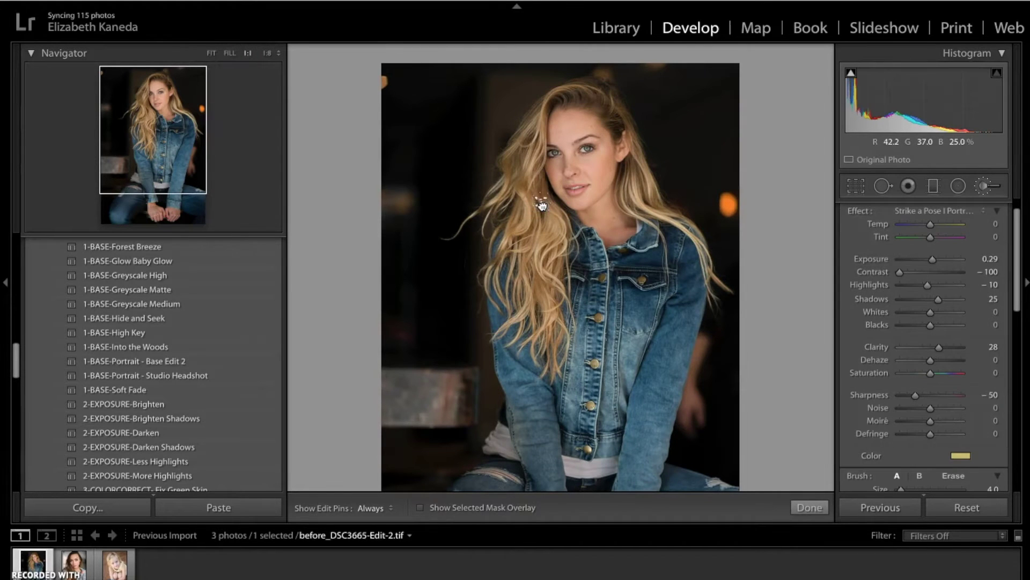
- Switch the brush effect to Strike a Pose | Portrait-Hair-Add Shine and paint it down the long waves beside the face
click(991, 211)
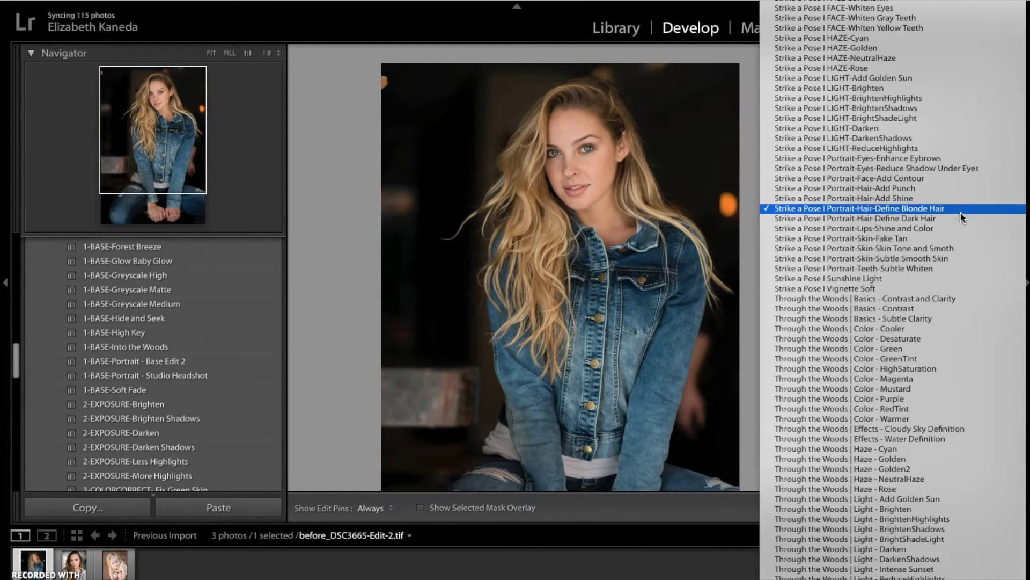
click(943, 211)
click(877, 200)
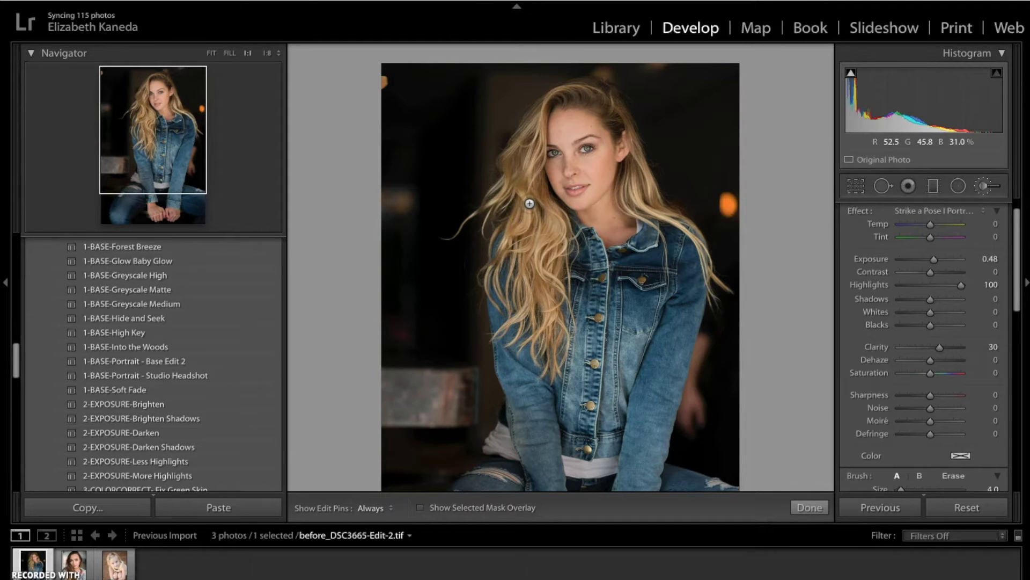
mouse_move(529, 199)
mouse_down()
mouse_move(528, 138)
mouse_move(520, 192)
mouse_move(539, 132)
mouse_move(533, 205)
mouse_move(548, 258)
mouse_move(531, 203)
mouse_move(530, 254)
mouse_move(506, 241)
mouse_move(539, 280)
mouse_move(536, 269)
mouse_move(526, 275)
mouse_move(547, 306)
mouse_up()
key(h)
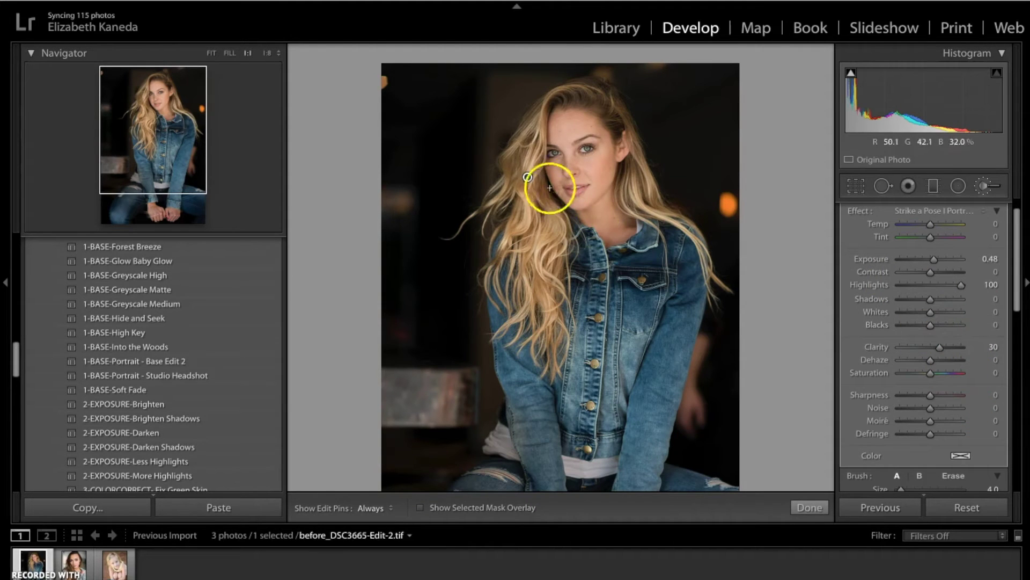
- Paint the Add Shine effect over more of the waves, the crown and the hair falling over the far shoulder
key(h)
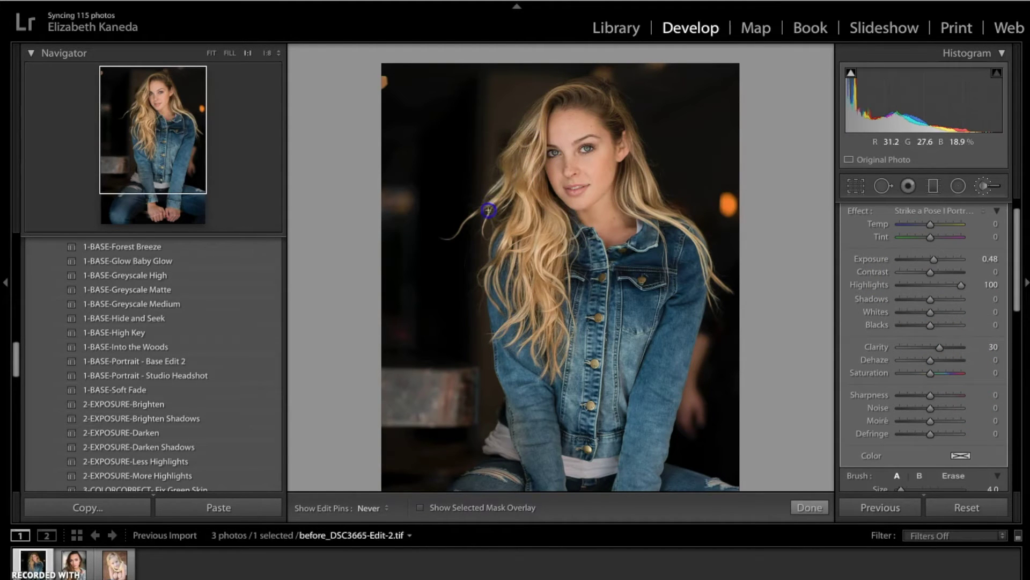
mouse_move(531, 166)
mouse_down()
mouse_move(556, 229)
mouse_move(546, 240)
mouse_move(541, 321)
mouse_move(533, 271)
mouse_up()
mouse_move(581, 98)
mouse_down()
mouse_move(615, 121)
mouse_move(603, 95)
mouse_up()
mouse_move(650, 161)
mouse_down()
mouse_move(629, 183)
mouse_move(704, 238)
mouse_up()
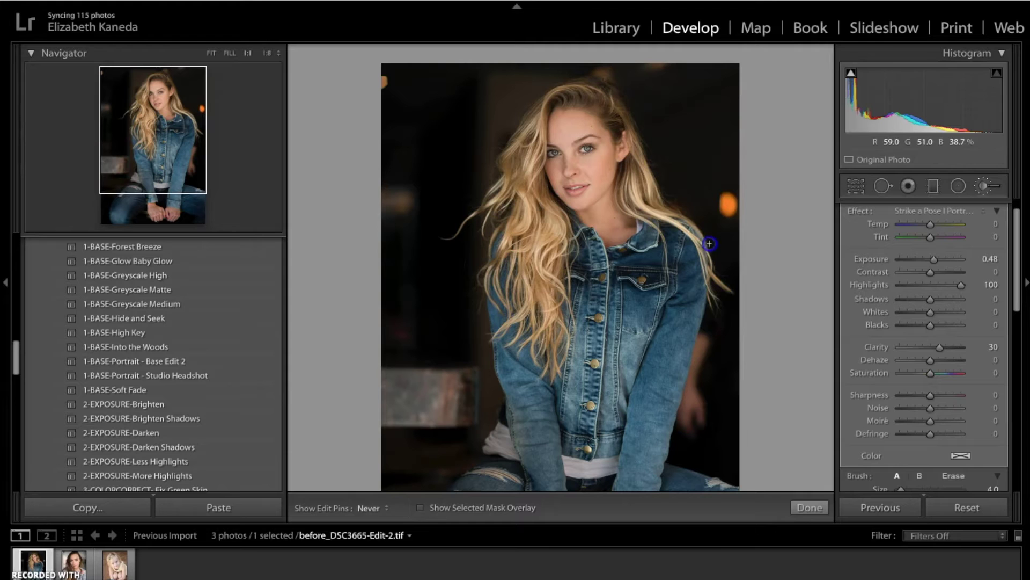
key(h)
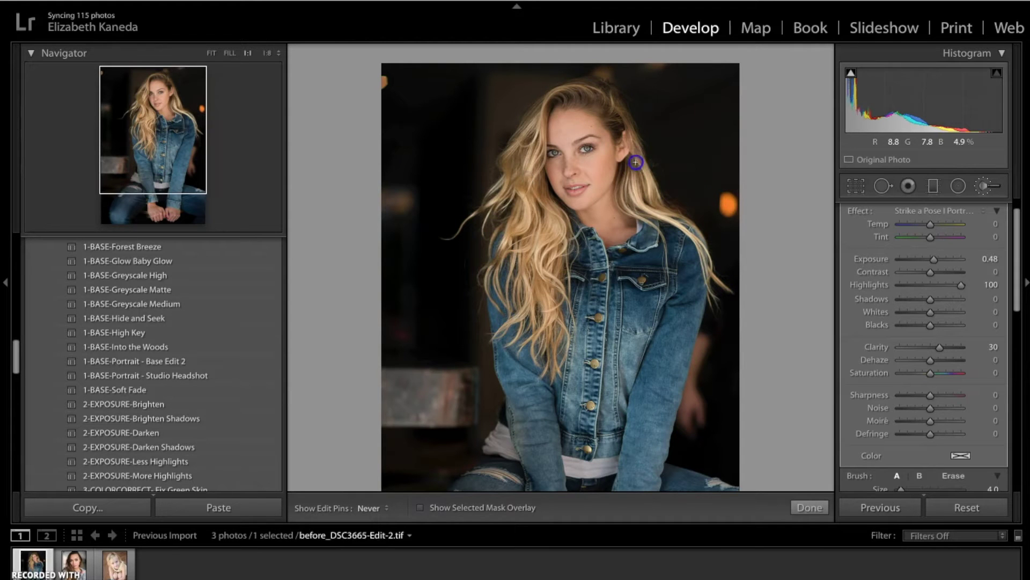
- Paint additional shine along the outer edge of the hair and its flyaway strands, and check the mask coverage
key(h)
drag(524, 138, 524, 138)
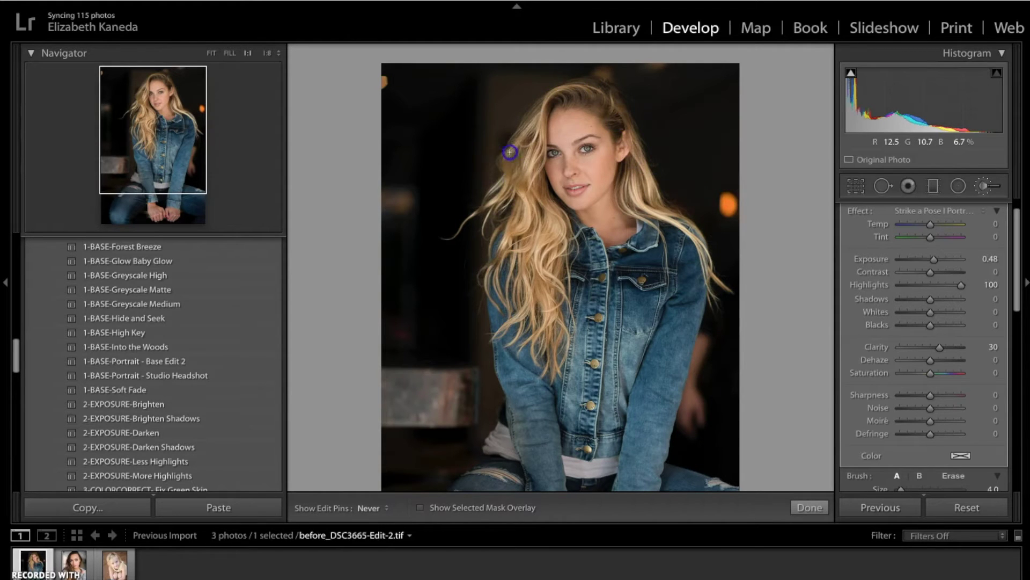
mouse_move(480, 213)
mouse_down()
mouse_move(526, 155)
mouse_move(545, 309)
mouse_move(517, 239)
mouse_move(492, 268)
mouse_move(523, 213)
mouse_move(496, 275)
mouse_move(538, 278)
mouse_move(542, 235)
mouse_up()
key(h)
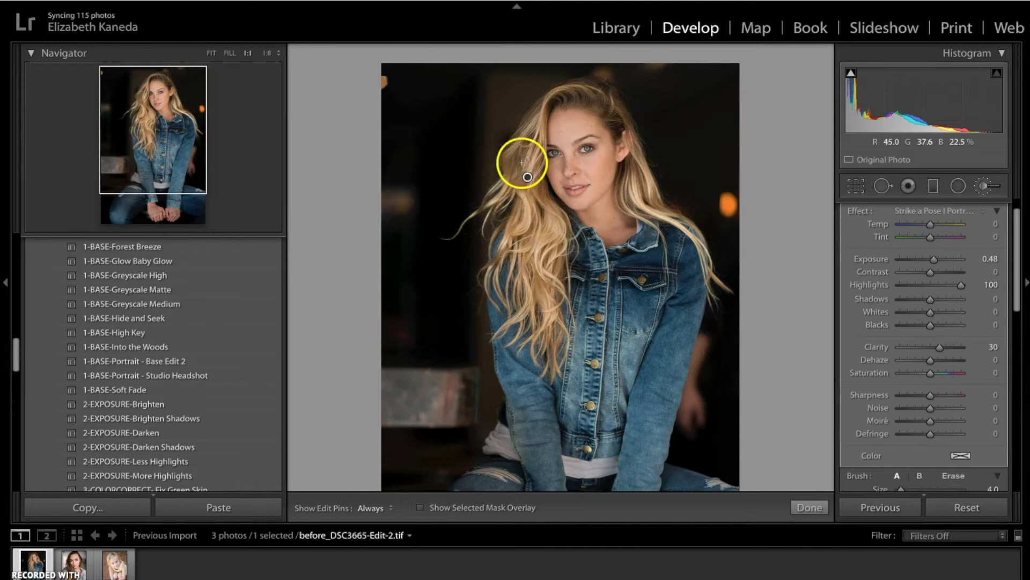
mouse_move(527, 176)
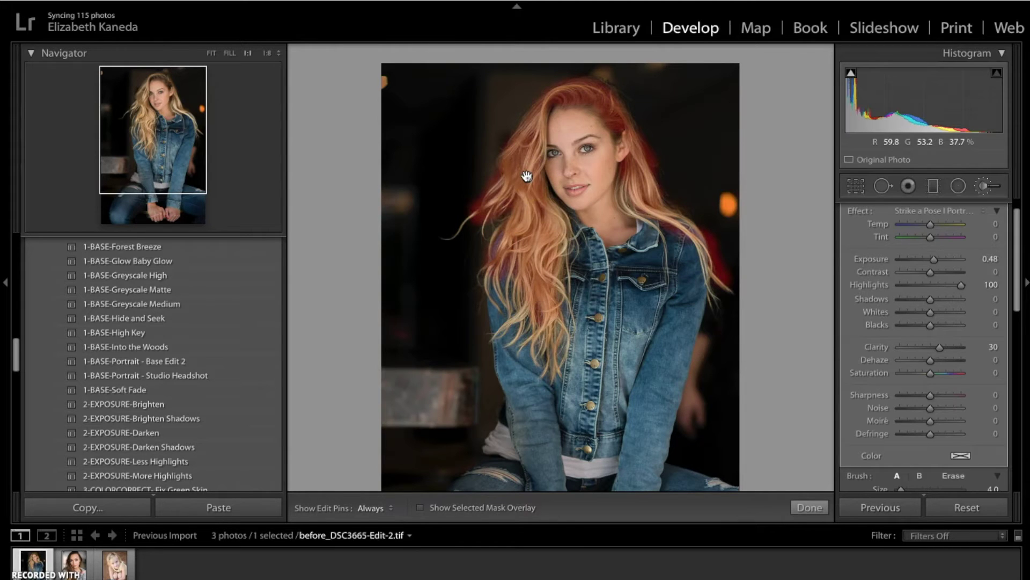
- Paint more Add Shine effect over the lower waves and the crown of the hair
click(563, 218)
key(h)
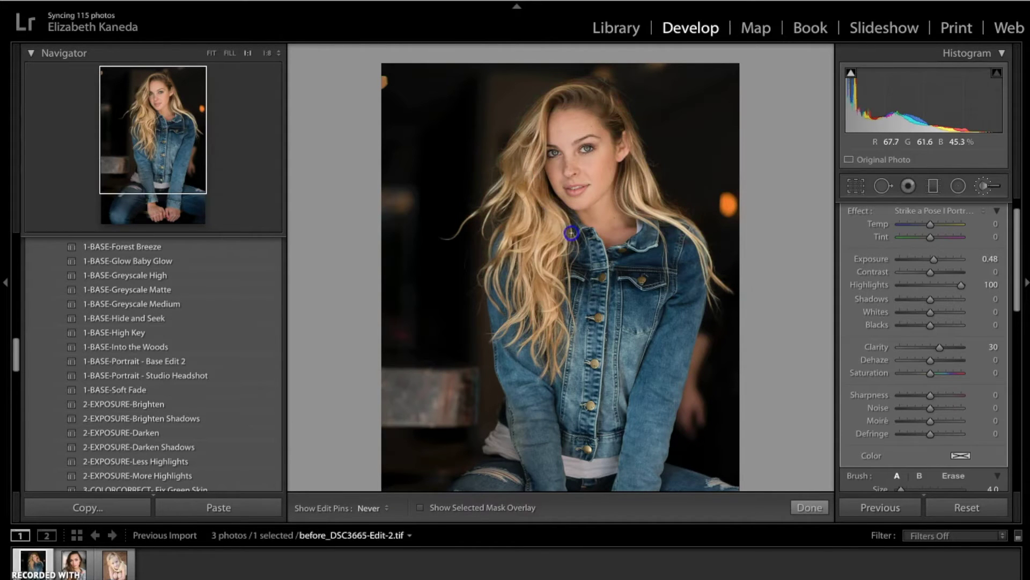
mouse_move(555, 353)
mouse_down()
mouse_move(540, 302)
mouse_move(525, 312)
mouse_up()
mouse_move(522, 314)
mouse_down()
mouse_move(521, 264)
mouse_move(495, 271)
mouse_move(551, 262)
mouse_up()
mouse_move(598, 99)
mouse_down()
mouse_move(557, 99)
mouse_move(618, 104)
mouse_up()
- Compare the photo before and after the edit, and delete the Add Shine adjustment from the hair
key(backslash)
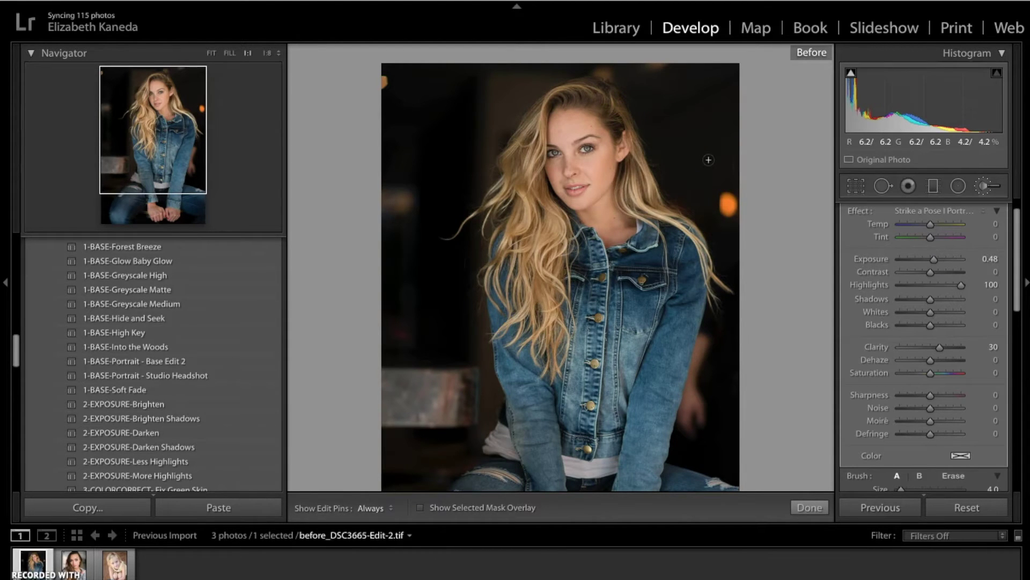
key(backslash)
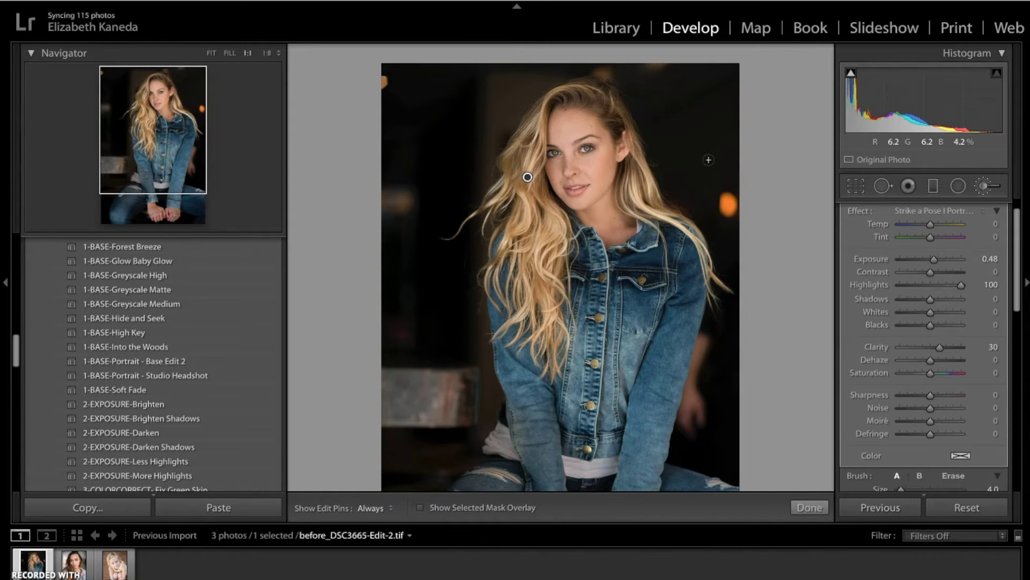
key(backslash)
key(backslash)
click(528, 177)
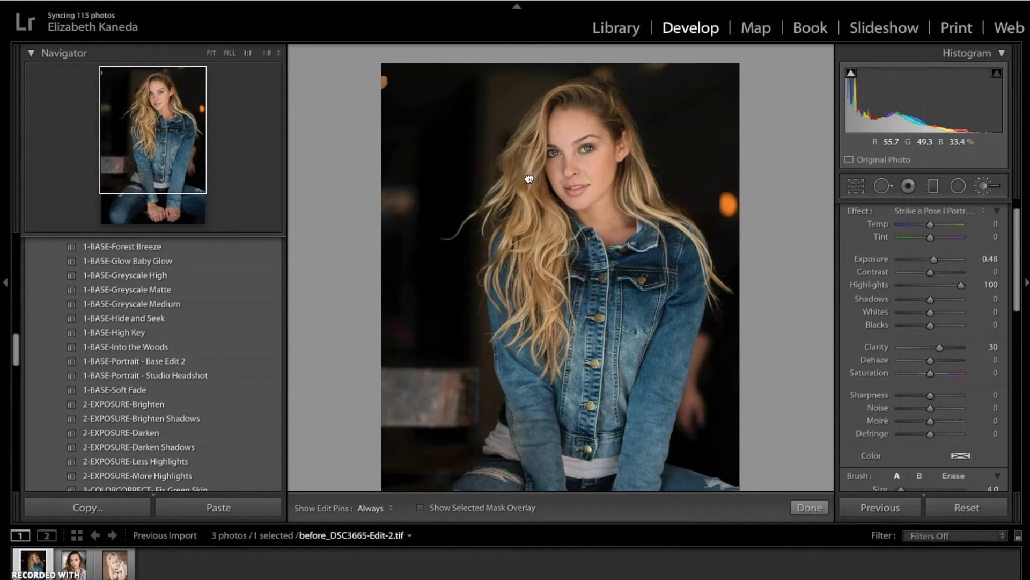
- Switch the brush effect to Strike a Pose | FACE-DefineHair and check its tint colour
click(963, 211)
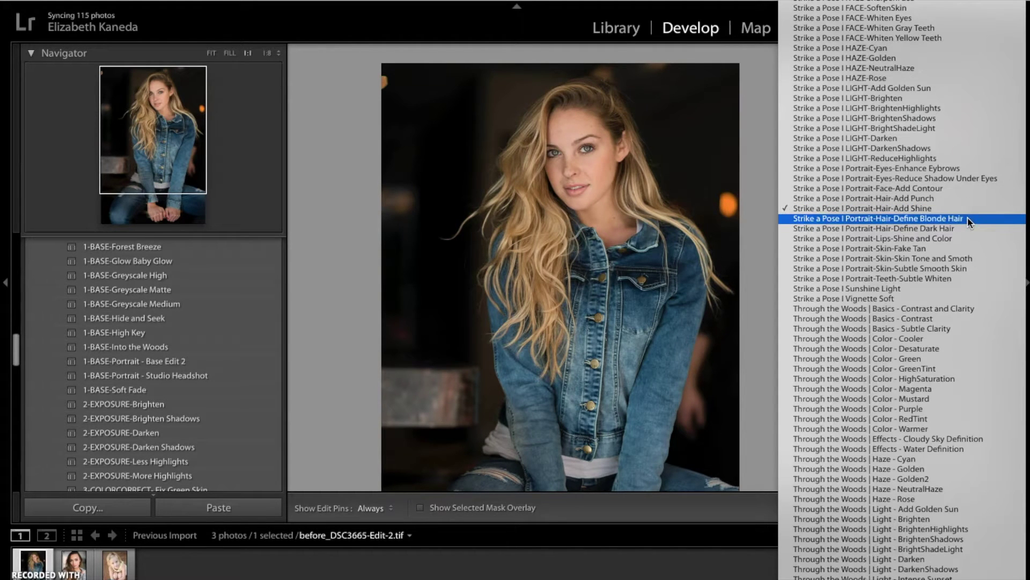
scroll(968, 219, up, 4)
scroll(967, 219, up, 10)
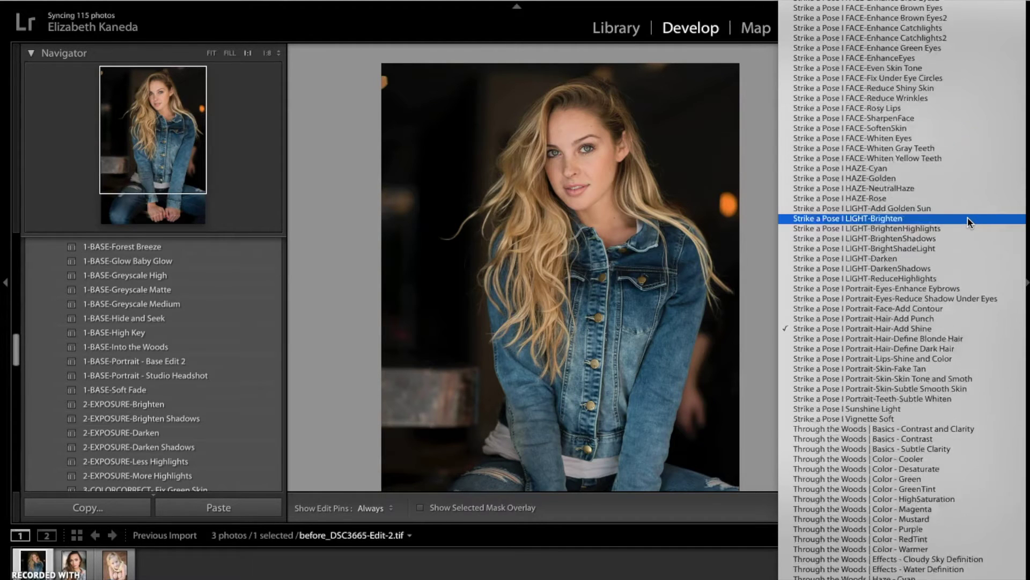
click(927, 147)
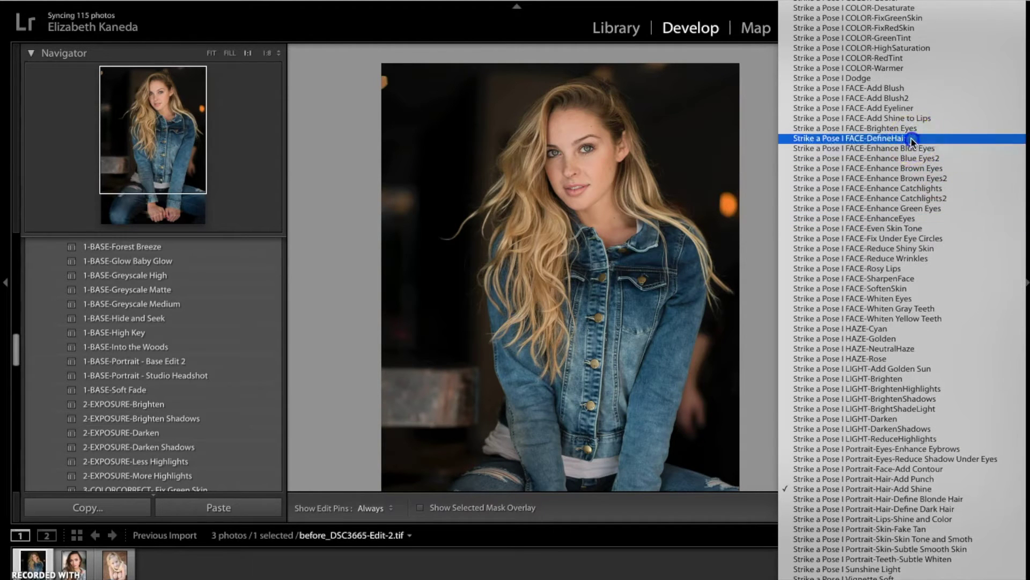
drag(506, 249, 510, 230)
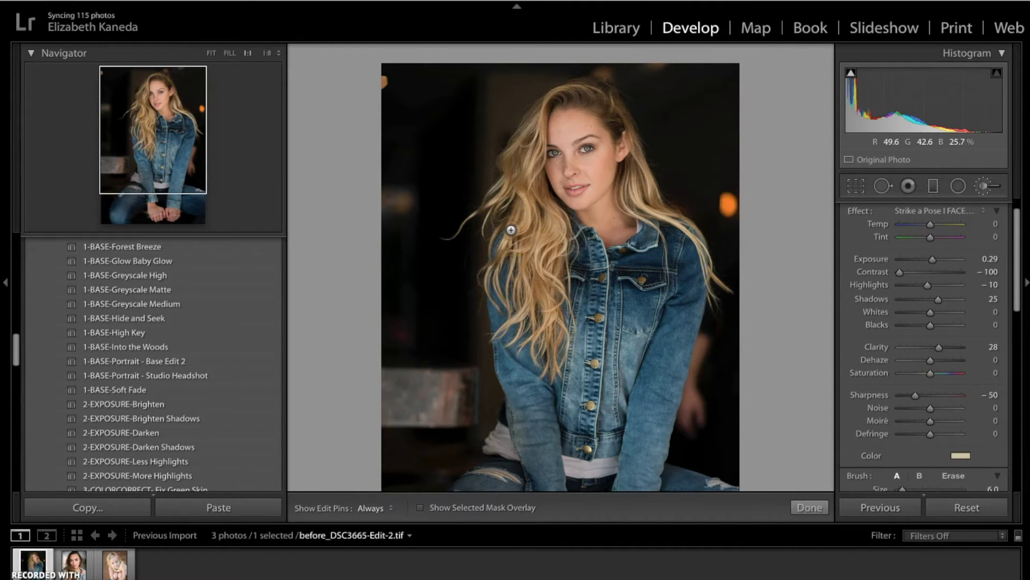
click(823, 403)
click(963, 456)
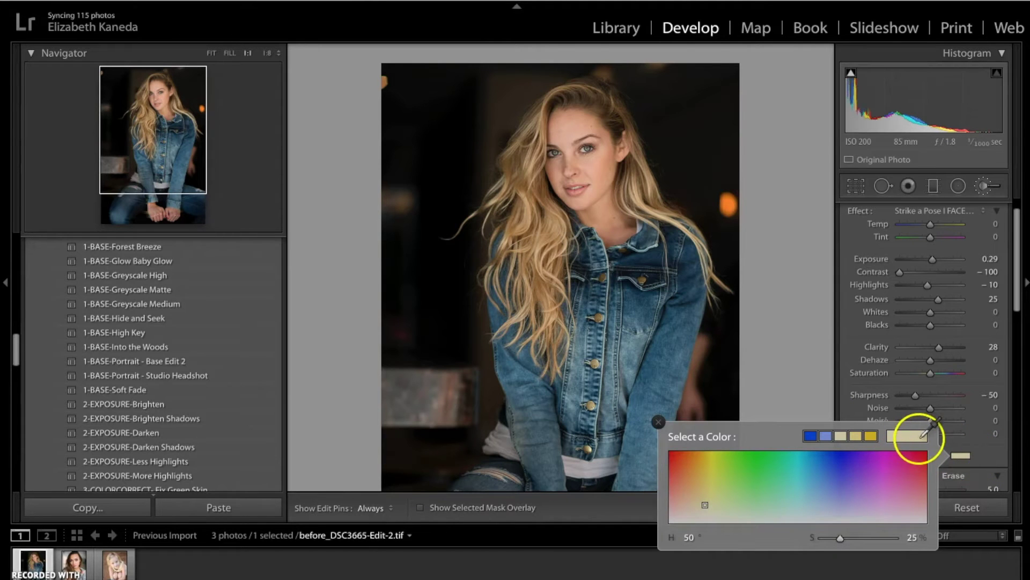
click(658, 422)
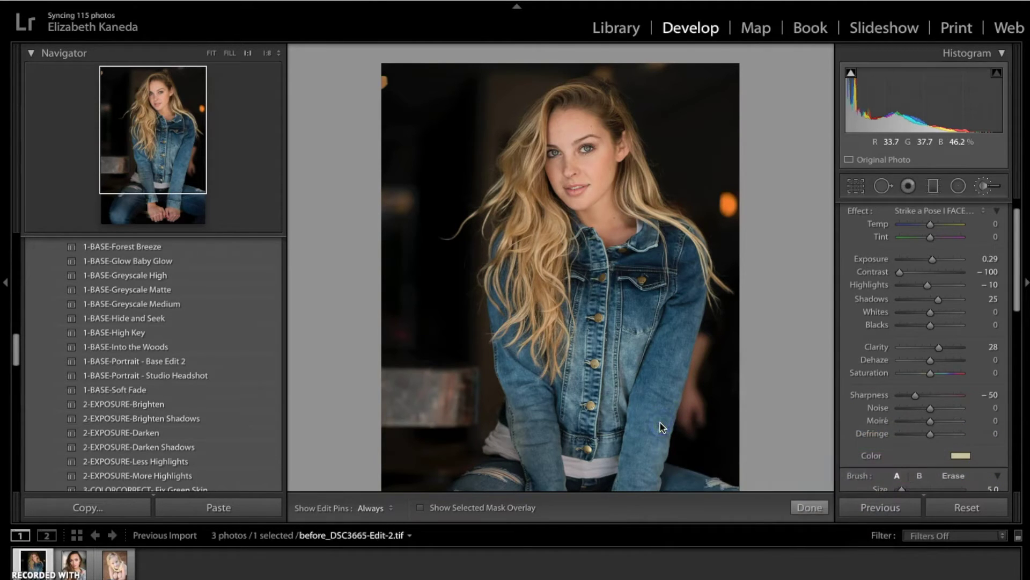
- Paint the DefineHair effect over the crown and the hair on the far side of the face
key(h)
click(526, 157)
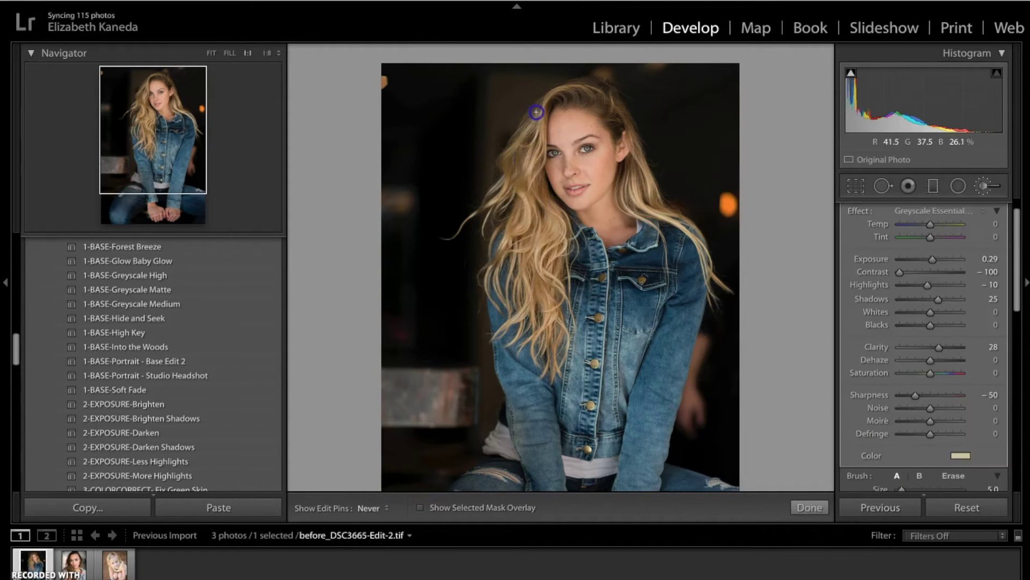
click(566, 115)
key(h)
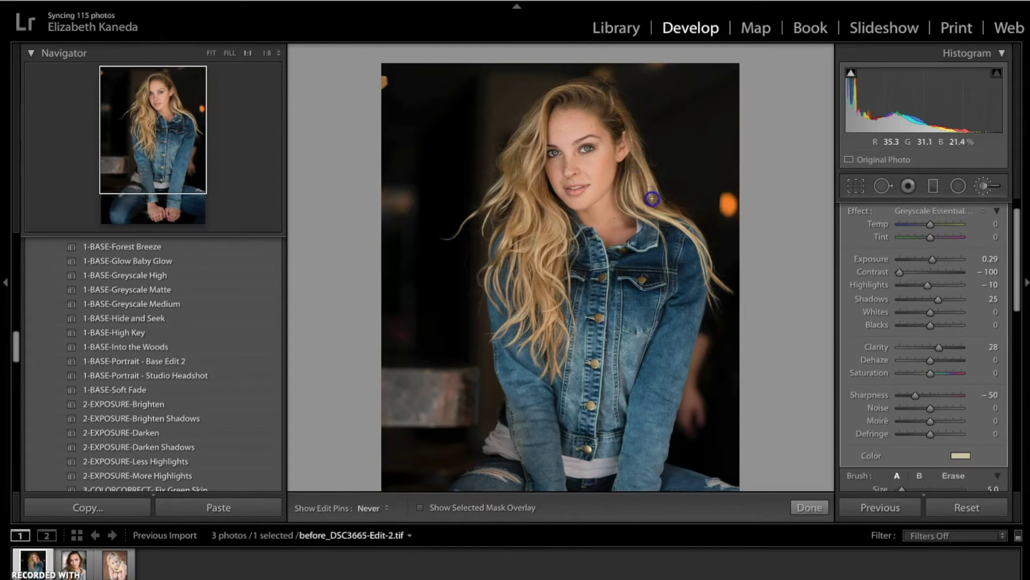
click(598, 104)
key(h)
- Paint the DefineHair effect down the outer edge of the hair and over the long waves beside the face
drag(540, 130, 510, 178)
drag(523, 141, 503, 181)
key(h)
mouse_move(532, 245)
drag(532, 246, 534, 240)
key(h)
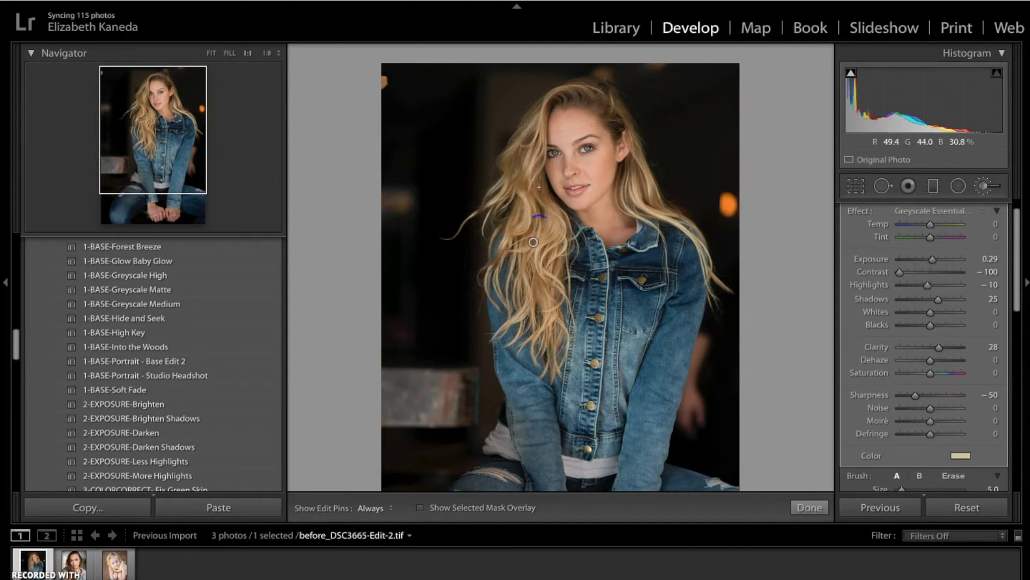
key(h)
click(792, 264)
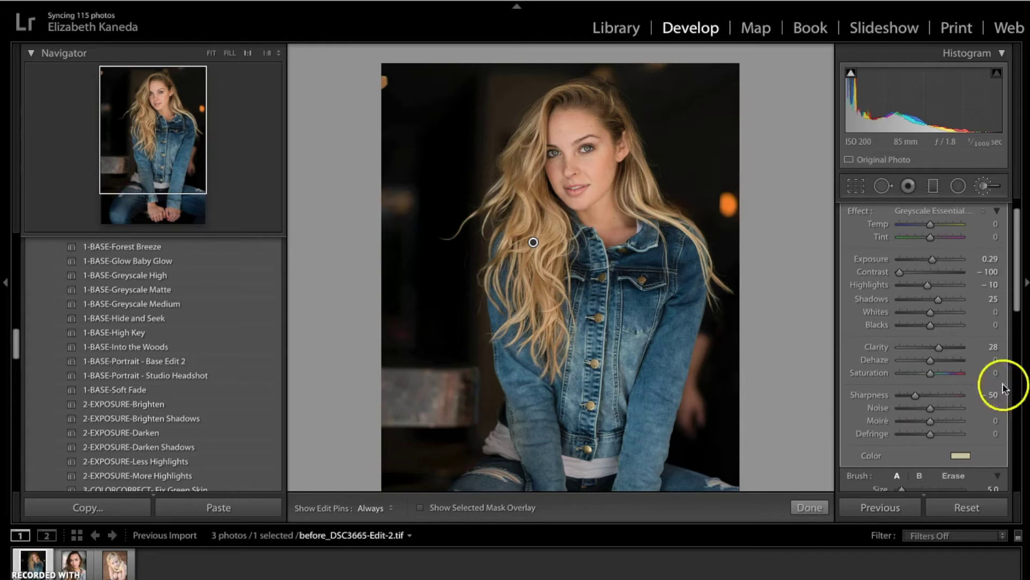
- Set the DefineHair adjustment's Clarity to 84 and compare the blonde portrait before and after the edit
click(939, 348)
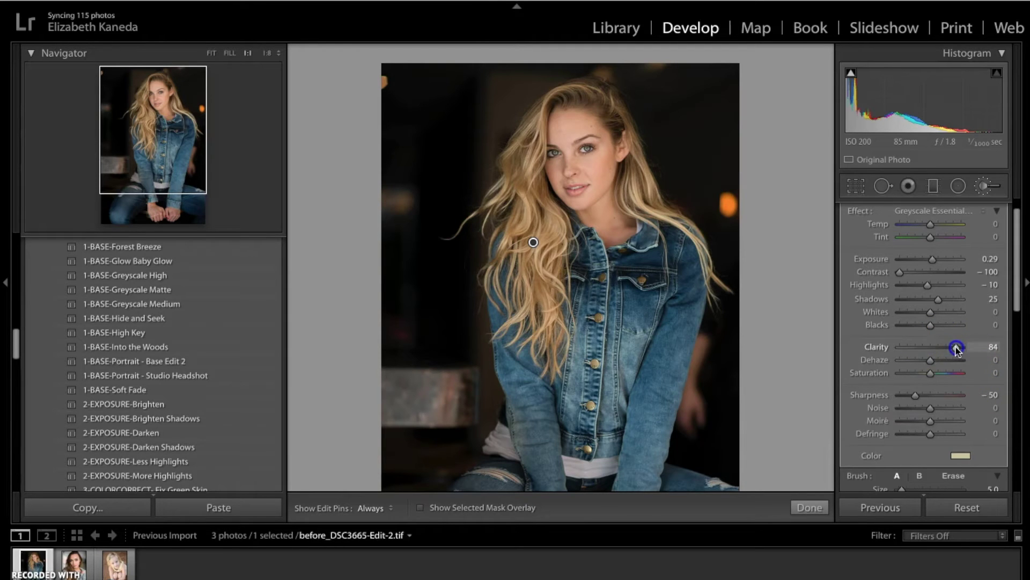
click(924, 259)
key(backslash)
key(backslash)
key(backslash)
key(backslash)
key(backslash)
key(backslash)
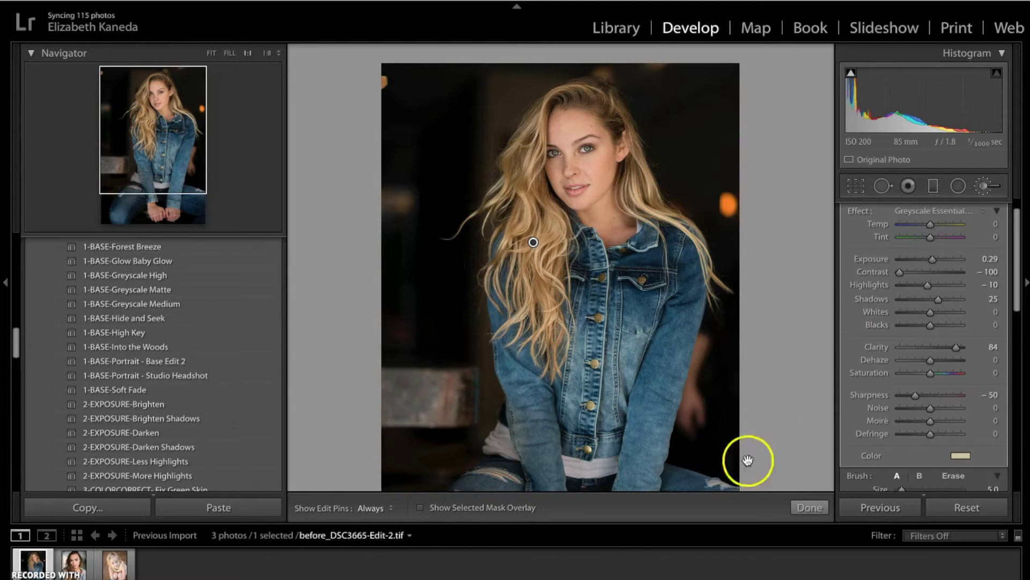
- Open _DSC9994-Edit-2.tif, fit it in view and set a new Adjustment Brush to Strike a Pose | Portrait-Hair-Define Dark Hair
click(73, 564)
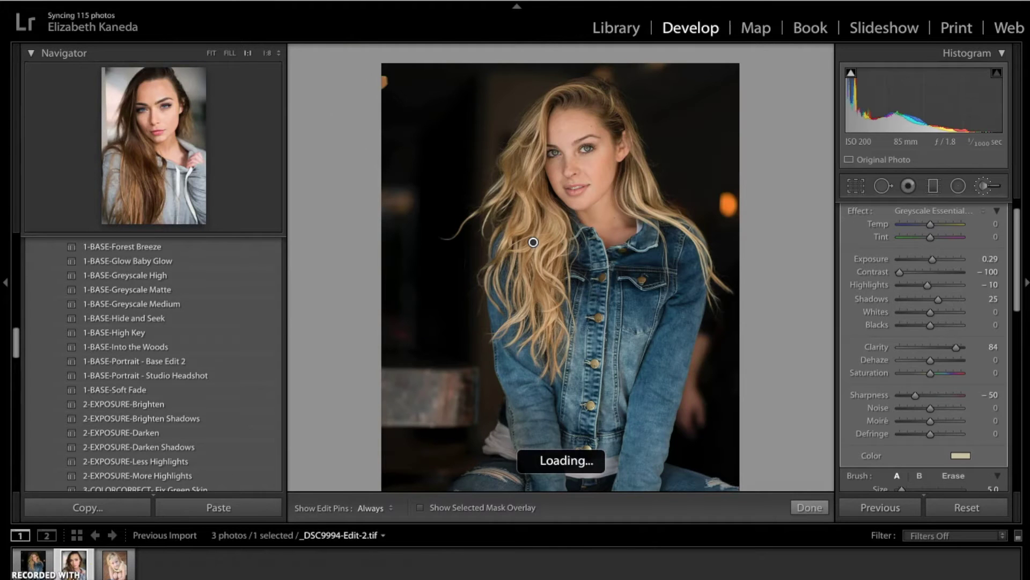
click(213, 54)
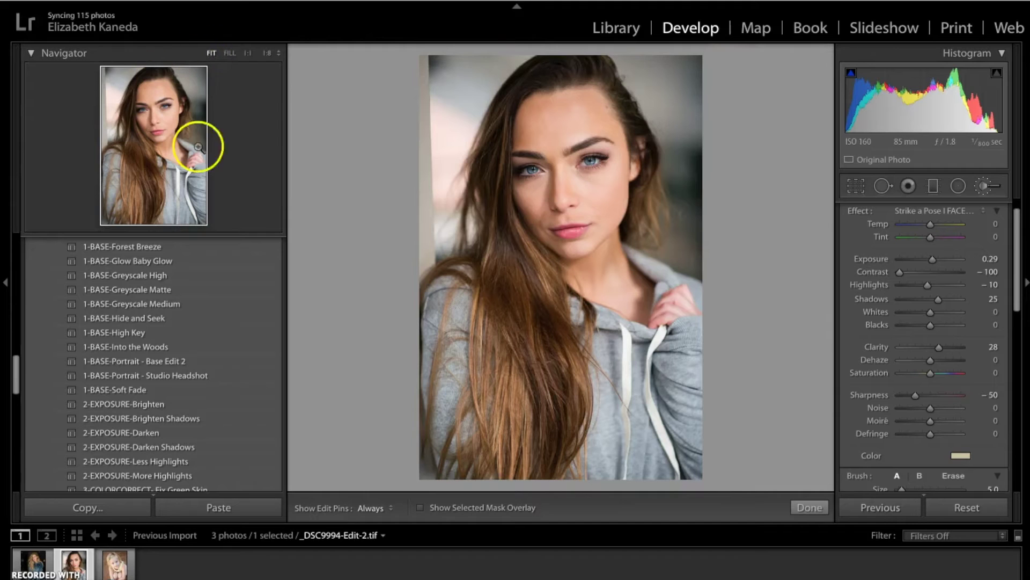
click(984, 186)
click(984, 185)
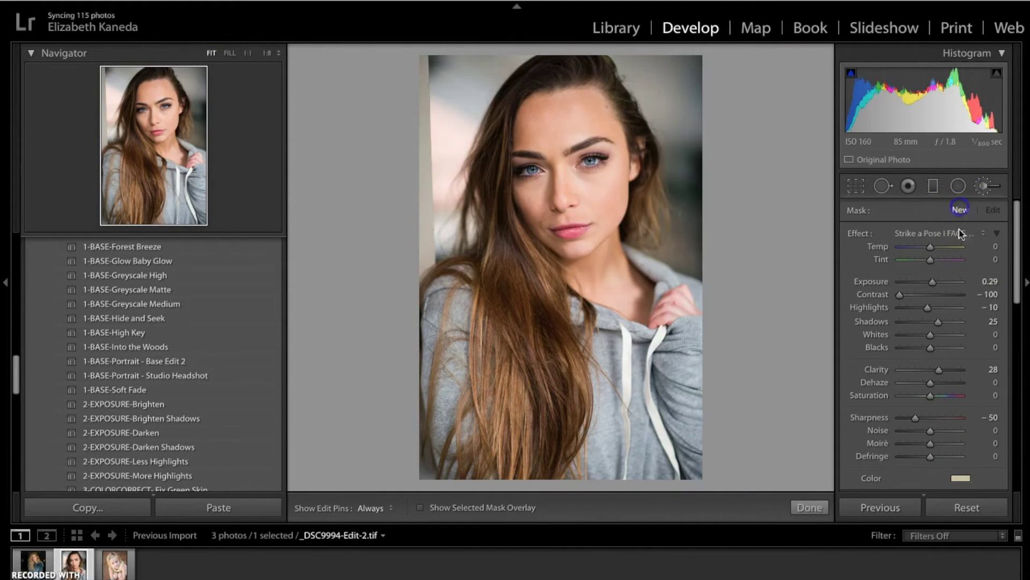
click(958, 233)
scroll(958, 233, down, 10)
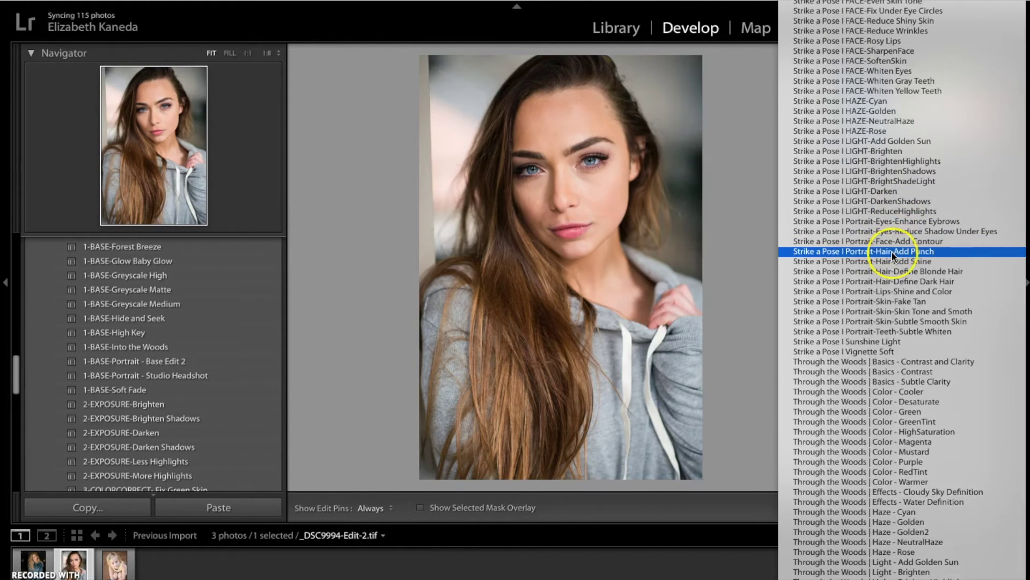
click(935, 279)
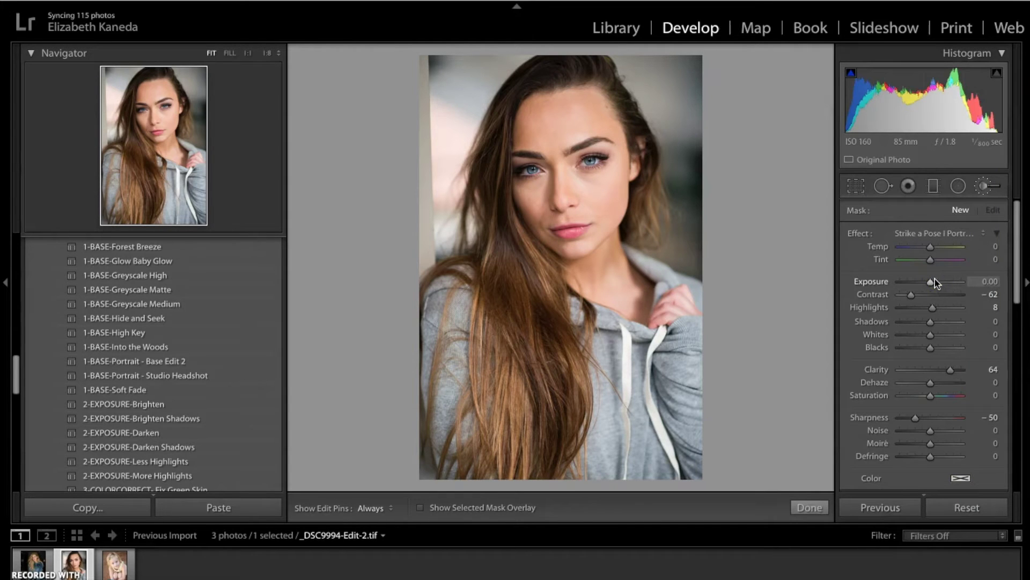
- Paint the Define Dark Hair effect over the long hair lengths, the crown and the hair behind the far cheek
drag(536, 355, 515, 301)
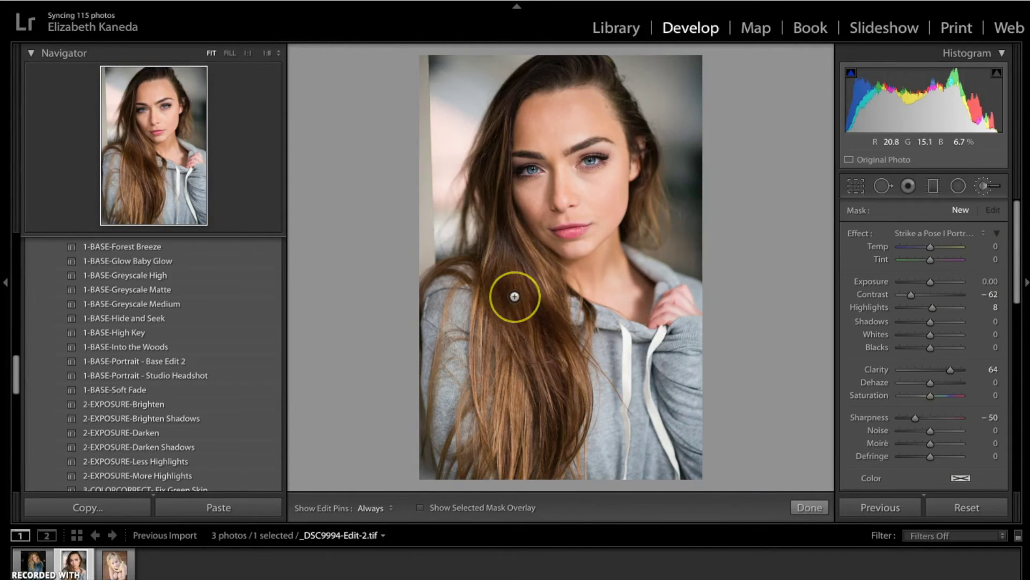
click(962, 480)
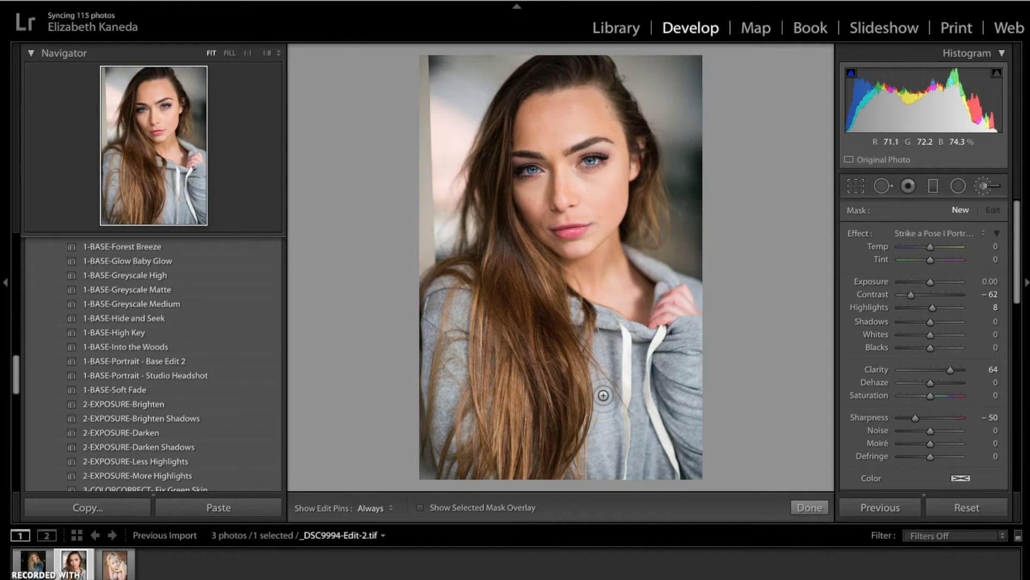
mouse_move(540, 336)
mouse_down()
mouse_move(520, 324)
mouse_move(504, 383)
mouse_move(508, 427)
mouse_move(536, 409)
mouse_up()
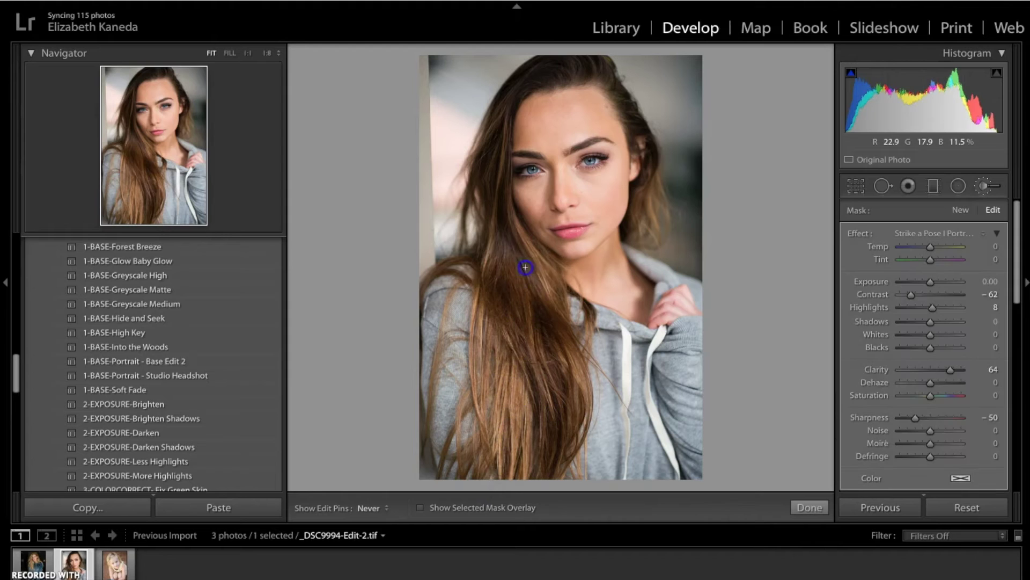
mouse_move(529, 256)
mouse_down()
mouse_move(505, 245)
mouse_move(486, 177)
mouse_move(491, 139)
mouse_move(533, 90)
mouse_move(515, 95)
mouse_move(578, 72)
mouse_move(599, 74)
mouse_move(608, 90)
mouse_up()
key(h)
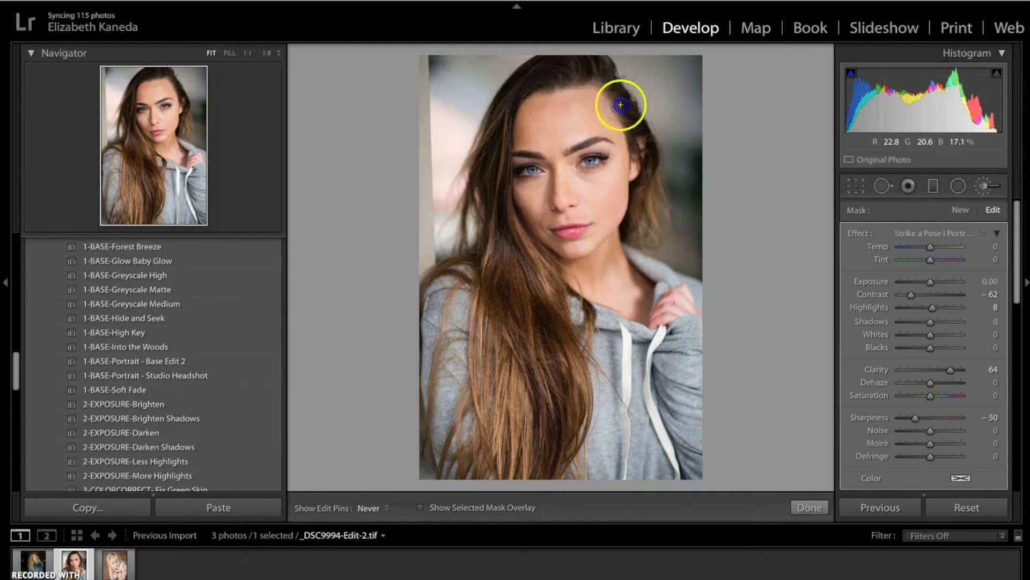
mouse_move(648, 214)
mouse_down()
mouse_move(641, 182)
mouse_move(647, 221)
mouse_move(661, 231)
mouse_move(644, 192)
mouse_up()
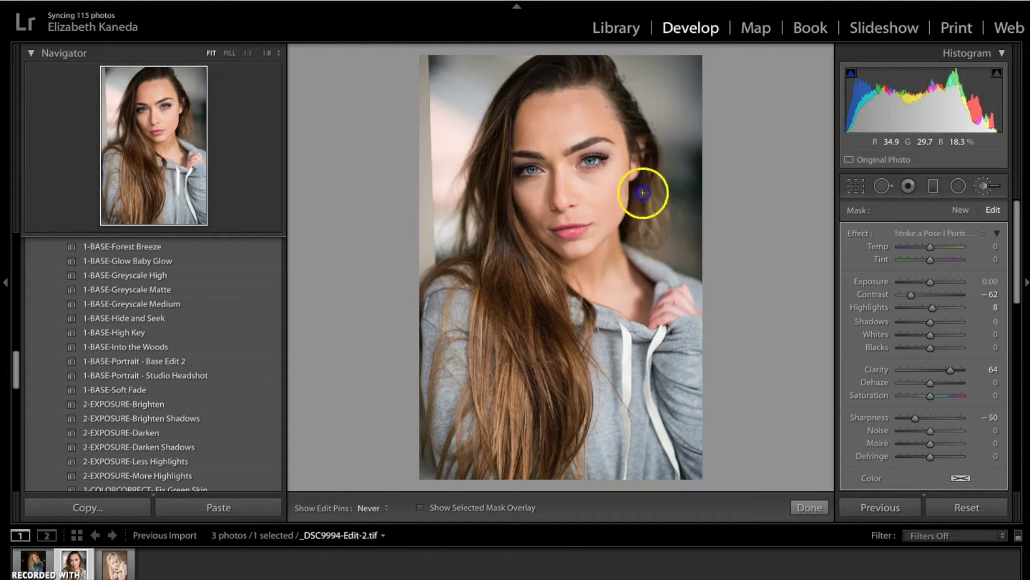
mouse_move(502, 400)
mouse_down()
mouse_move(514, 420)
mouse_move(473, 298)
mouse_up()
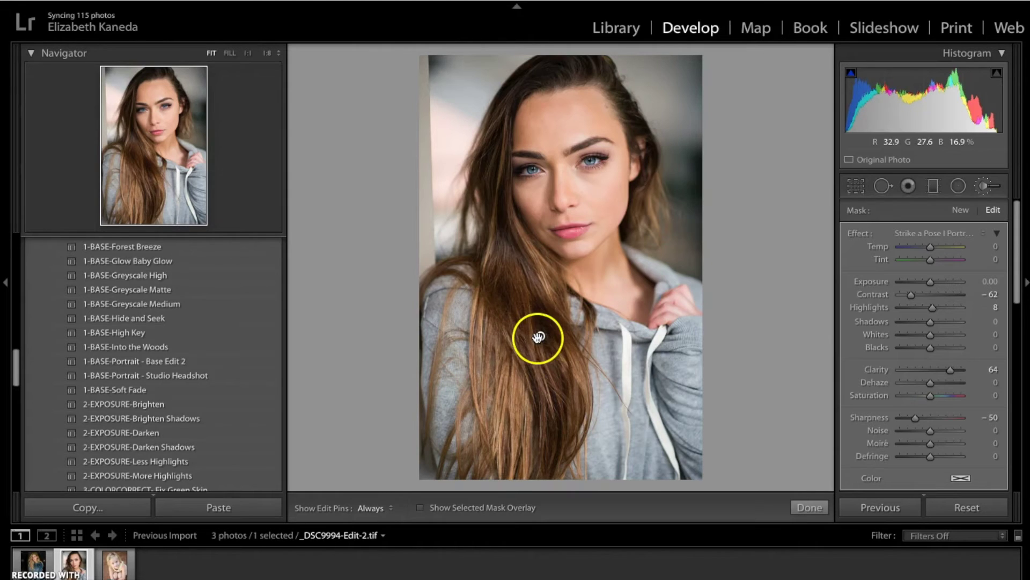
- Undo the accidental move of the brush pin, and paint Define Dark Hair over more lengths and the outer edge toward the crown
drag(539, 337, 534, 364)
key(ctrl+z)
click(537, 383)
key(h)
click(556, 381)
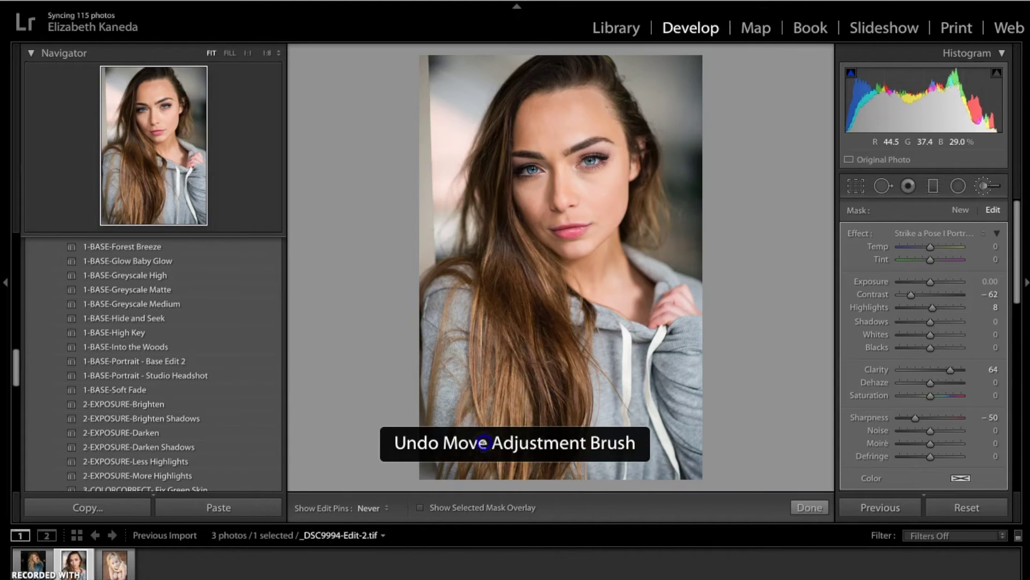
drag(514, 359, 482, 365)
drag(485, 141, 507, 85)
key(h)
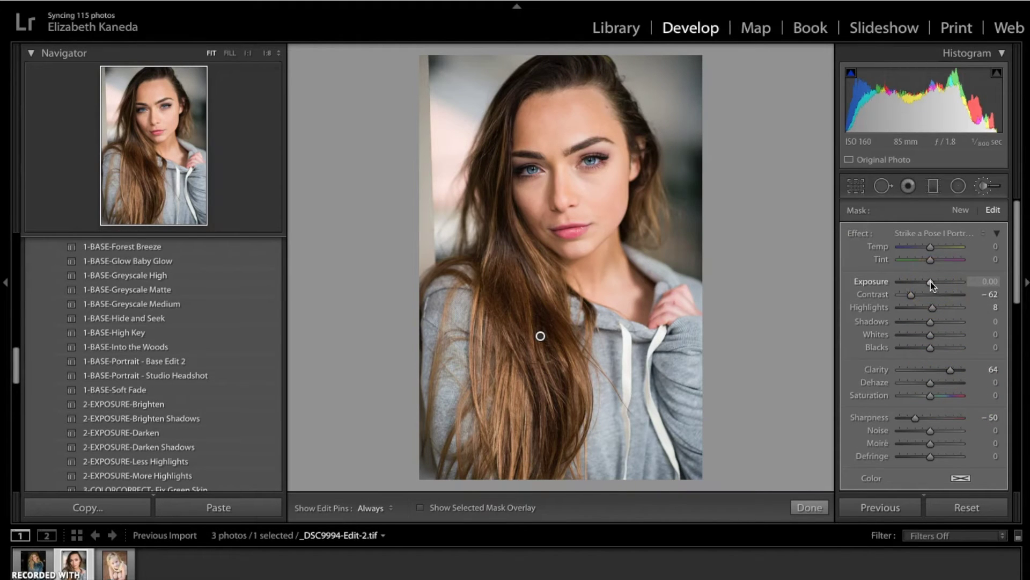
- Set the dark hair adjustment to Exposure −2.45, Highlights −35, Shadows −51 and Blacks −35, and compare before and after
drag(931, 284, 922, 283)
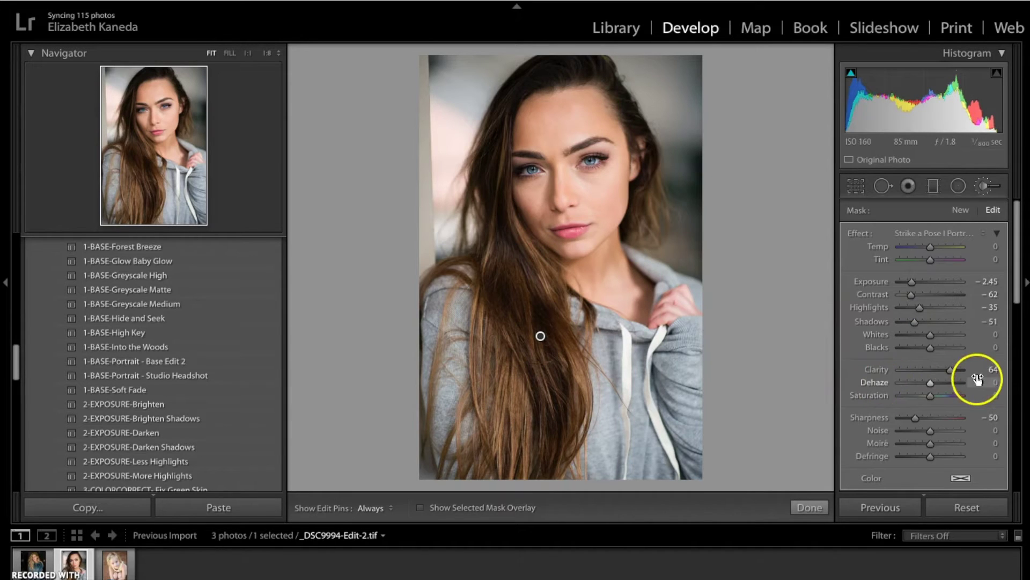
drag(930, 351, 928, 353)
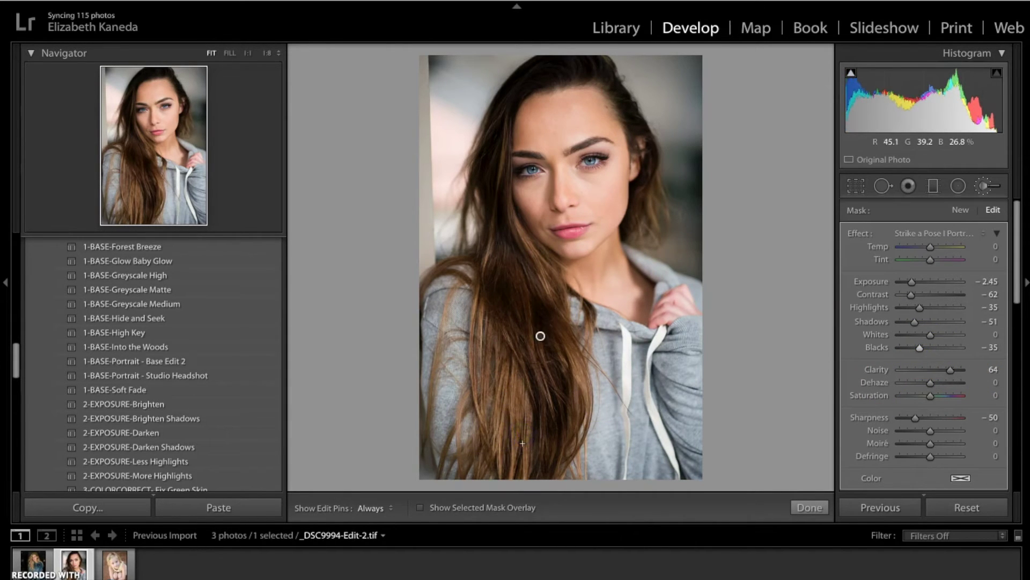
key(backslash)
key(backslash)
key(backslash)
key(backslash)
key(backslash)
key(backslash)
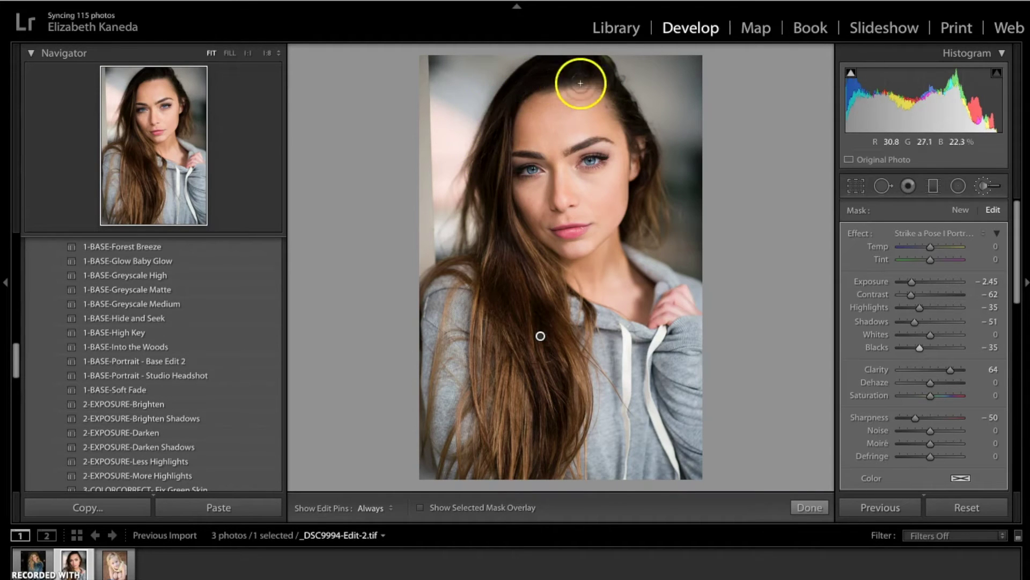
- Start a new Adjustment Brush mask with the Strike a Pose | Portrait-Hair-Add Shine effect
click(983, 186)
click(986, 186)
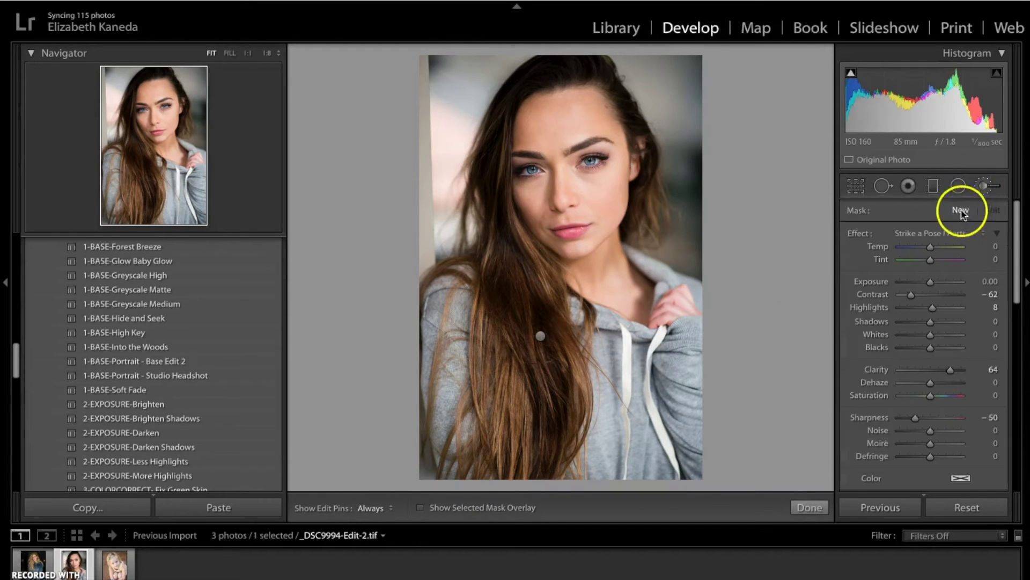
click(957, 236)
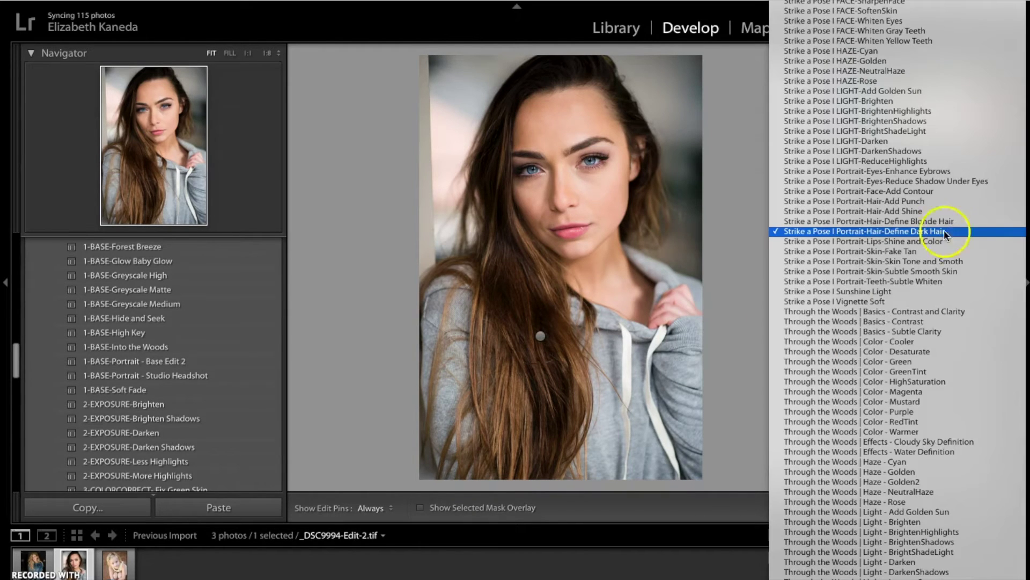
click(912, 211)
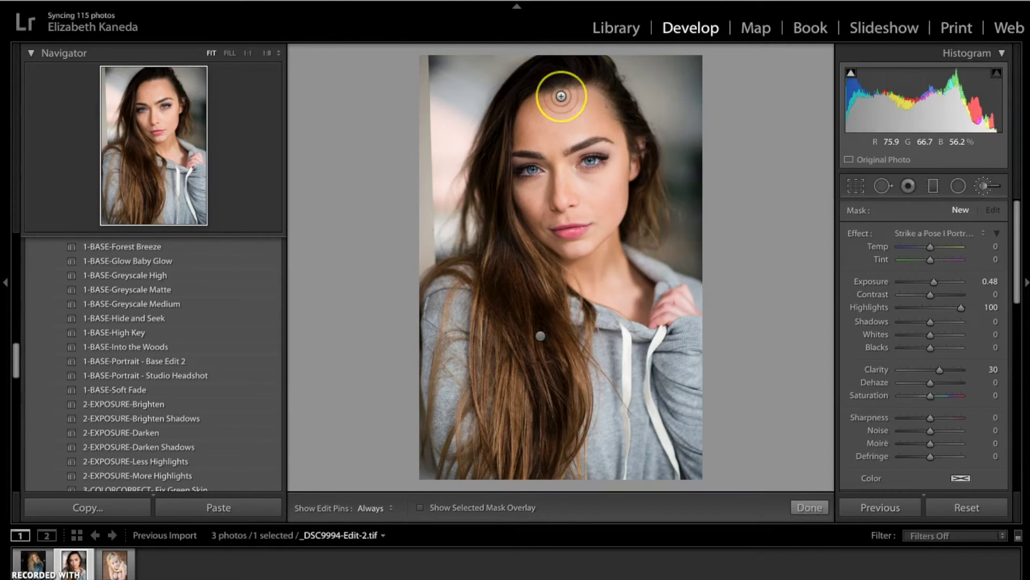
- Paint the Add Shine effect over the dark-haired model's crown and the hair along her hairline
click(586, 68)
click(500, 112)
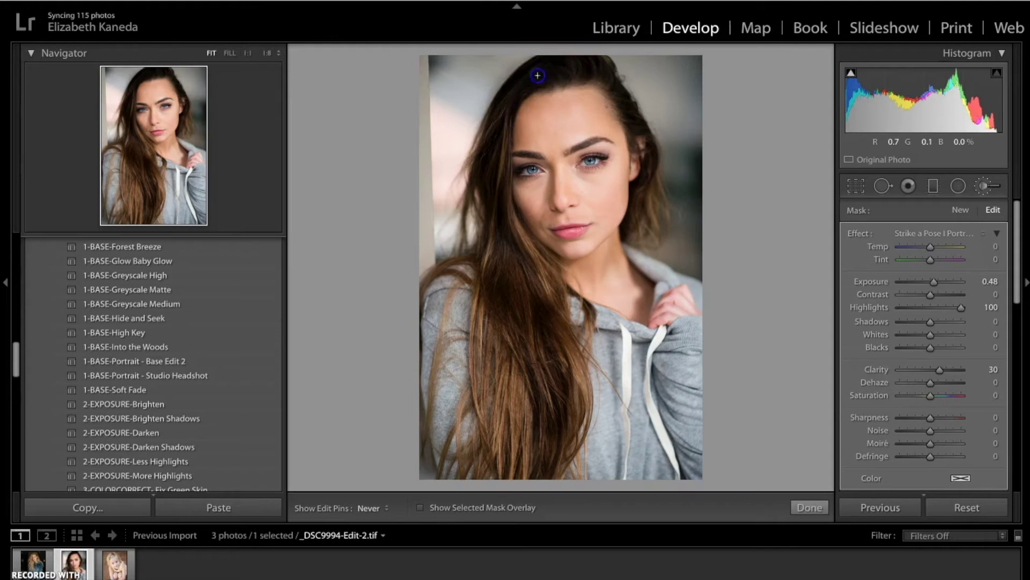
drag(531, 86, 540, 95)
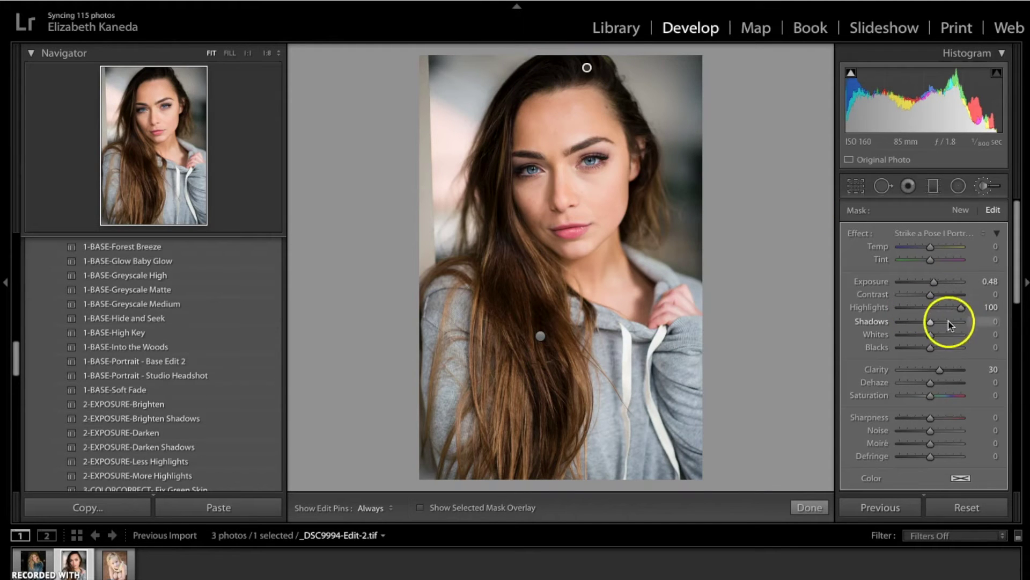
- Set the Add Shine adjustment to Exposure 1.82 and Contrast 41, and extend the painting down the hair on both sides of the face
click(931, 299)
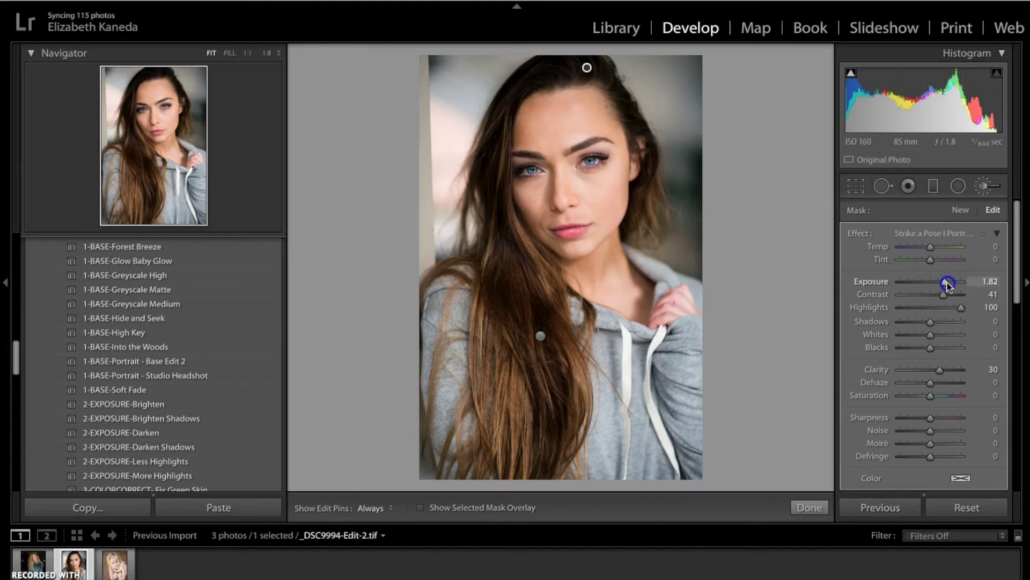
drag(620, 104, 619, 104)
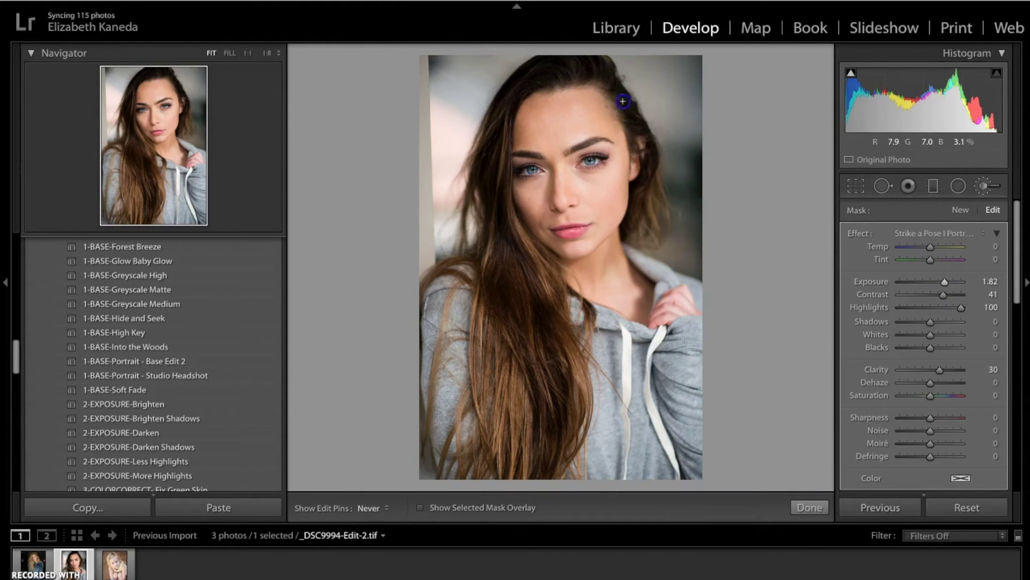
drag(490, 147, 495, 110)
drag(505, 187, 531, 195)
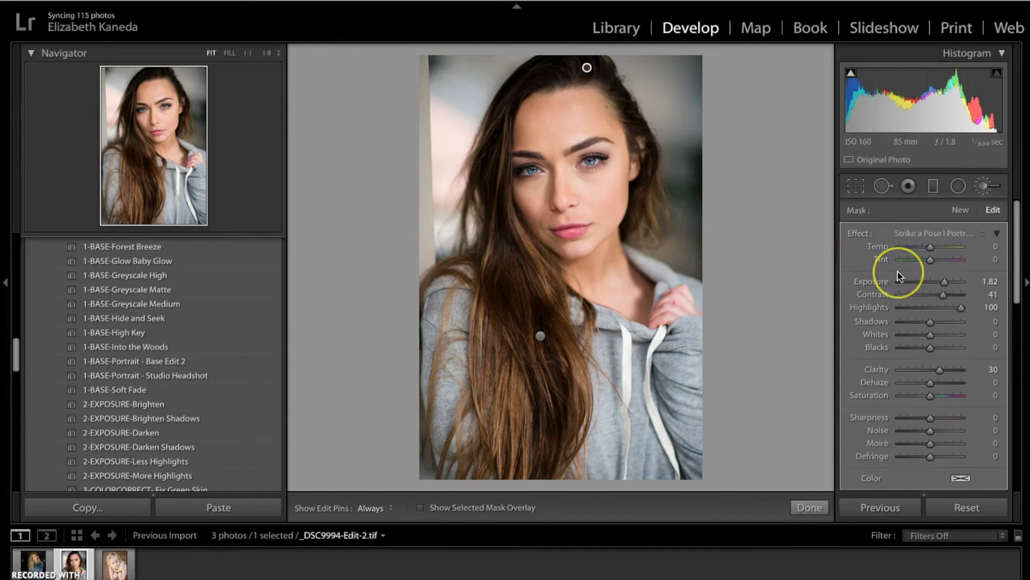
- Close the Adjustment Brush and compare the dark-haired portrait before and after the hair edits
key(backslash)
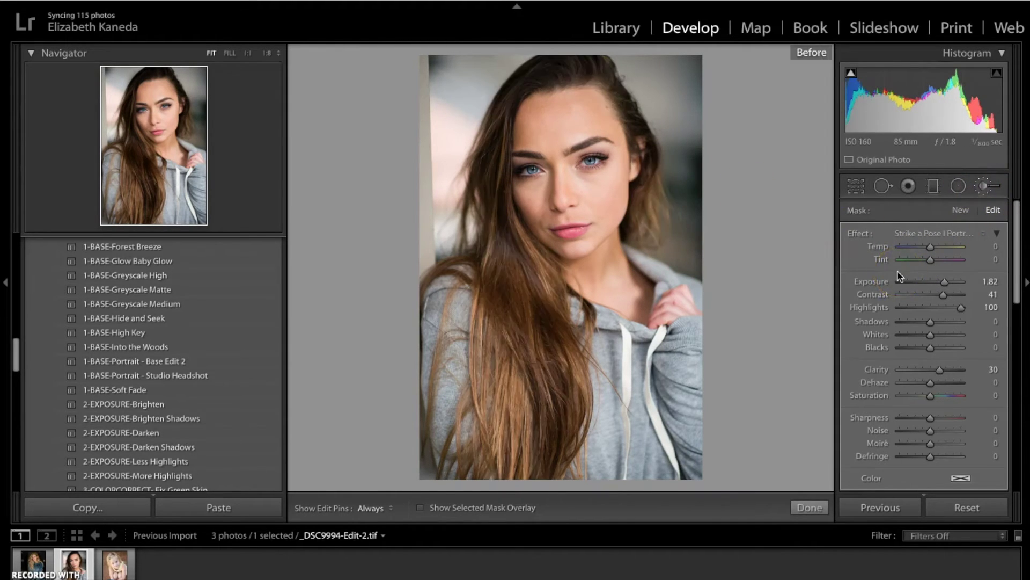
click(989, 187)
key(backslash)
key(backslash)
key(backslash)
key(backslash)
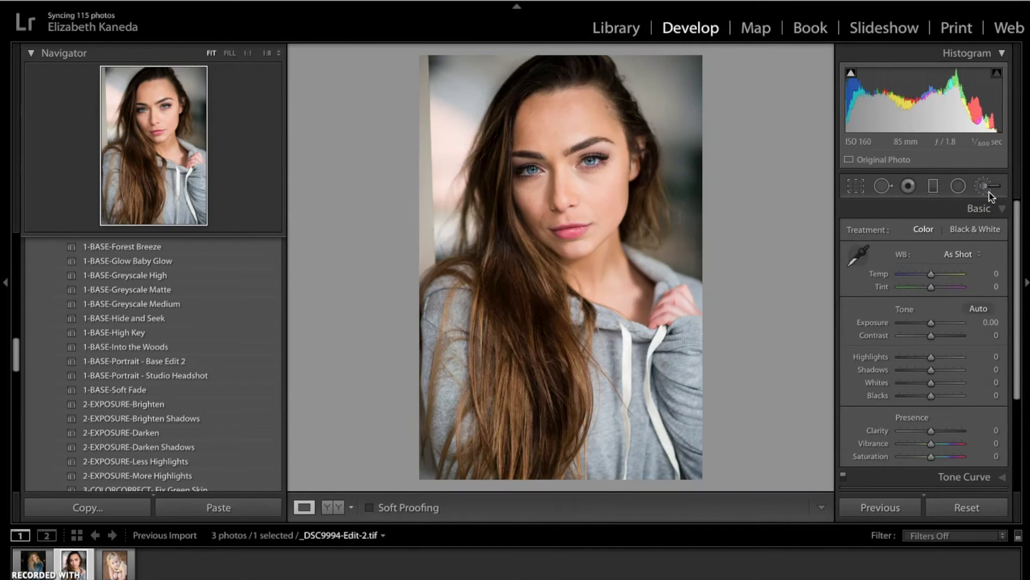
- Delete the dark hair adjustment and the Add Shine adjustment from the portrait
click(983, 189)
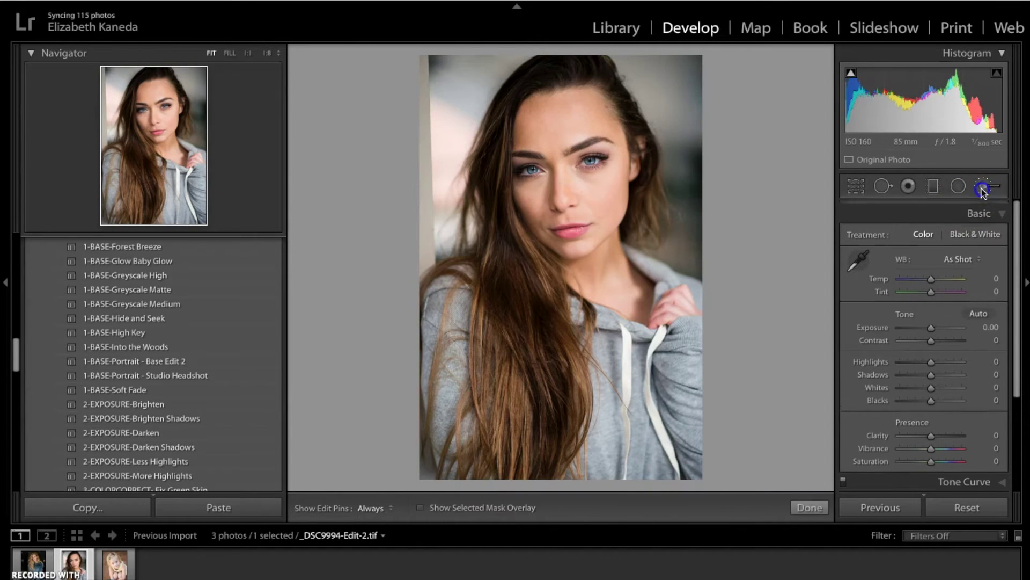
click(541, 337)
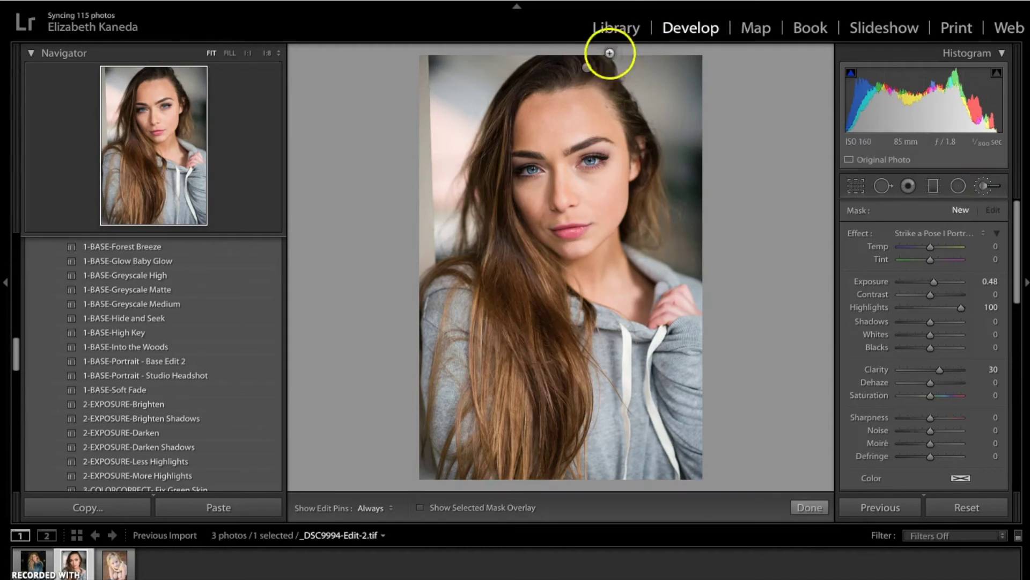
click(587, 67)
key(Delete)
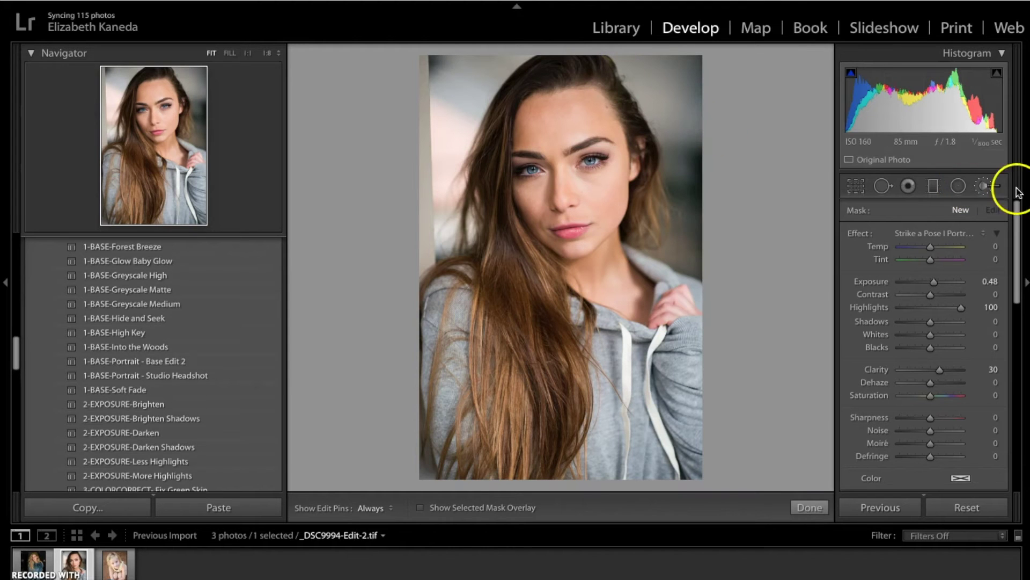
- Start a new Adjustment Brush mask with the Strike a Pose | Portrait-Hair-Add Punch effect
click(987, 187)
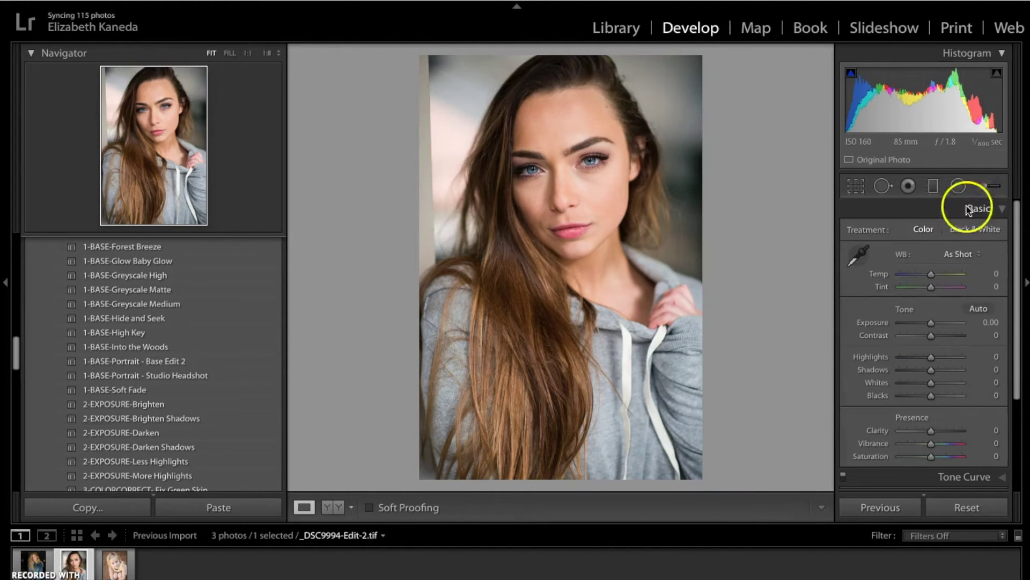
click(985, 186)
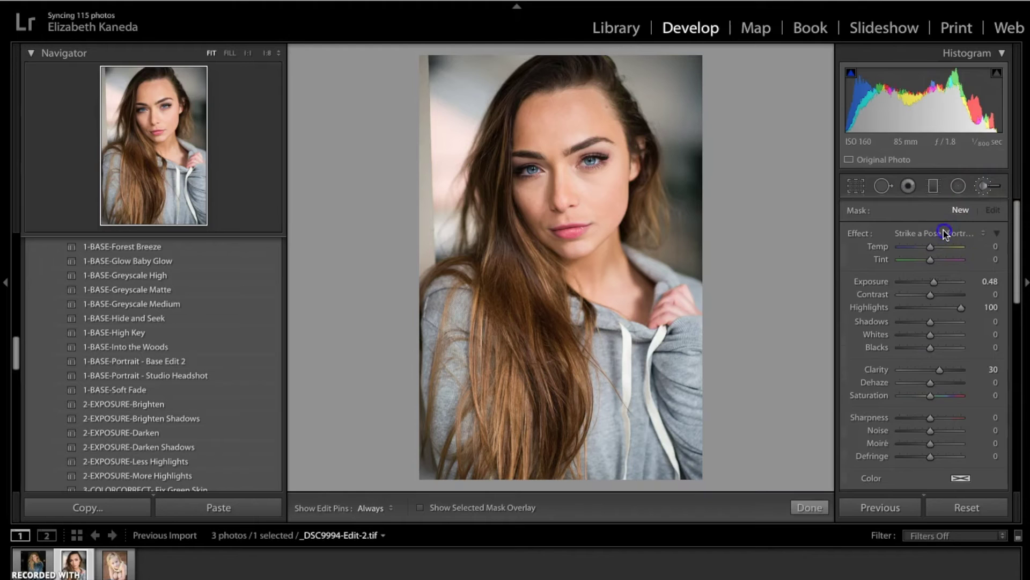
click(944, 233)
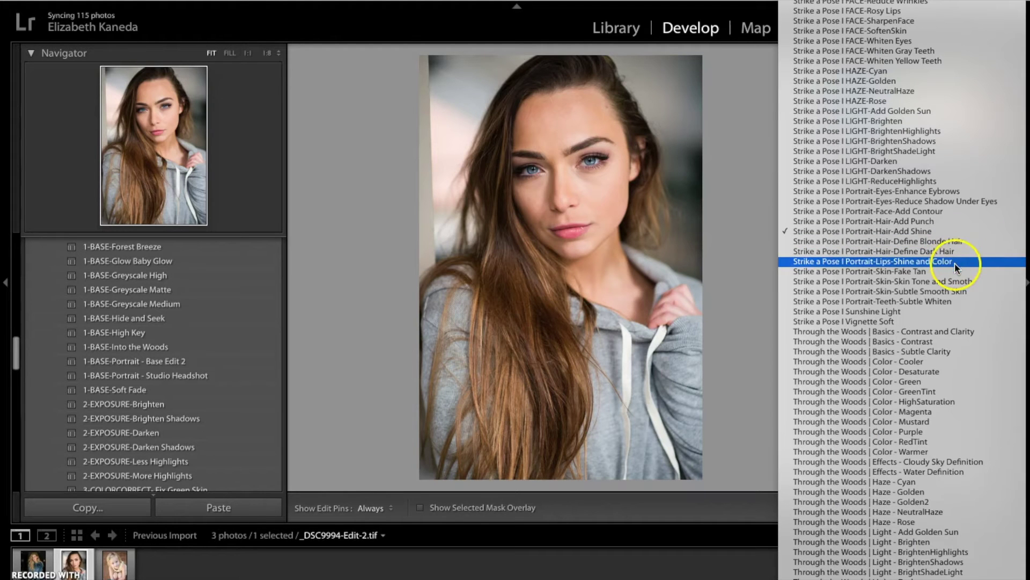
click(945, 222)
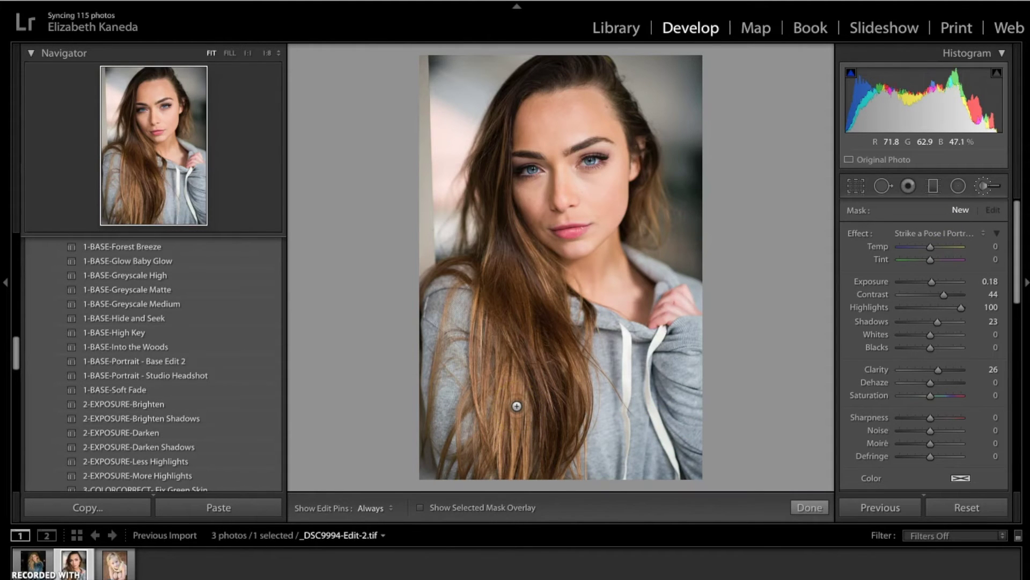
- Paint the Add Punch effect over the long hair lengths, up to the crown and over the hair behind the far cheek
mouse_move(517, 406)
mouse_down()
mouse_move(515, 308)
mouse_move(514, 348)
mouse_move(526, 327)
mouse_up()
click(510, 373)
mouse_move(559, 427)
mouse_down()
mouse_move(539, 308)
mouse_move(504, 273)
mouse_up()
drag(488, 213, 487, 122)
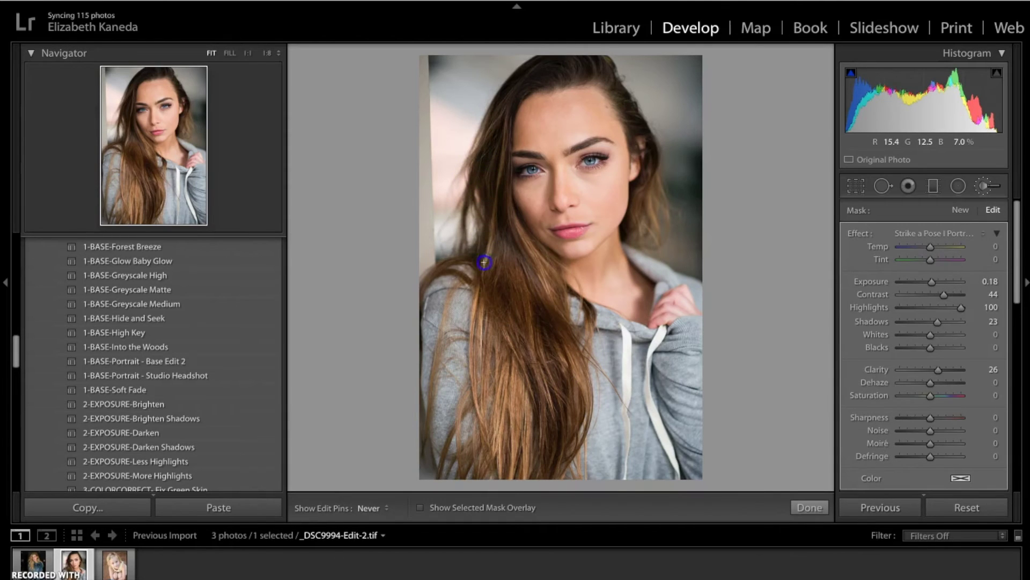
mouse_move(487, 275)
mouse_down()
mouse_move(489, 128)
mouse_move(495, 145)
mouse_move(541, 54)
mouse_move(540, 71)
mouse_up()
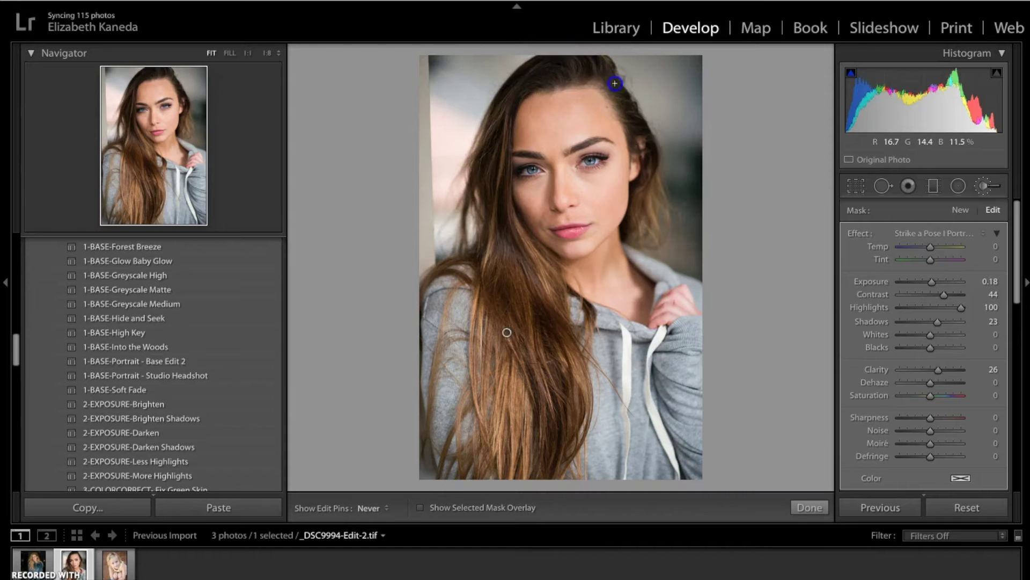
drag(476, 155, 489, 260)
drag(482, 193, 476, 223)
drag(643, 209, 646, 222)
key(h)
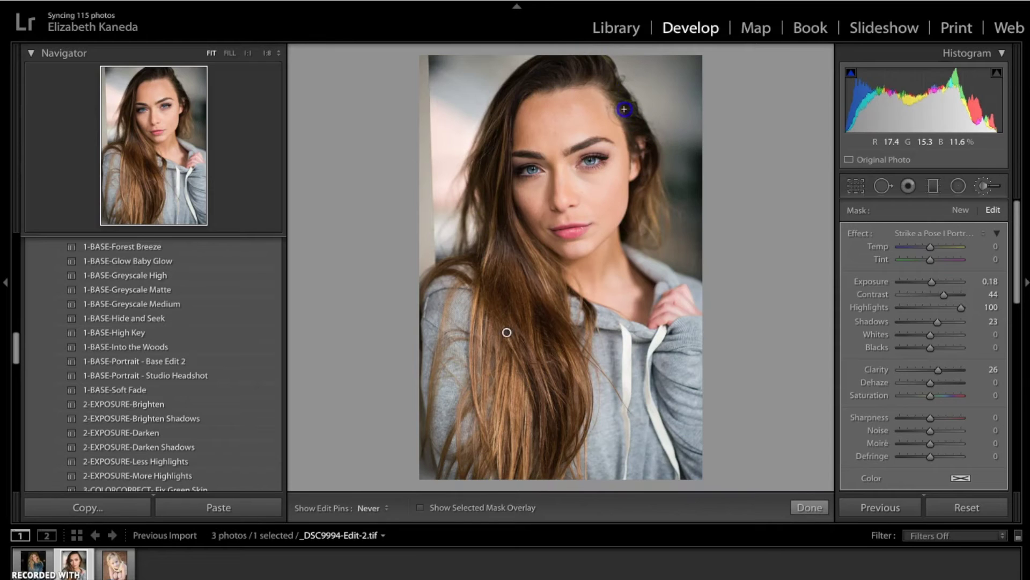
- Build up Add Punch with more strokes over the lower lengths, the outer edge and the hair beside the far cheek
drag(482, 163, 527, 351)
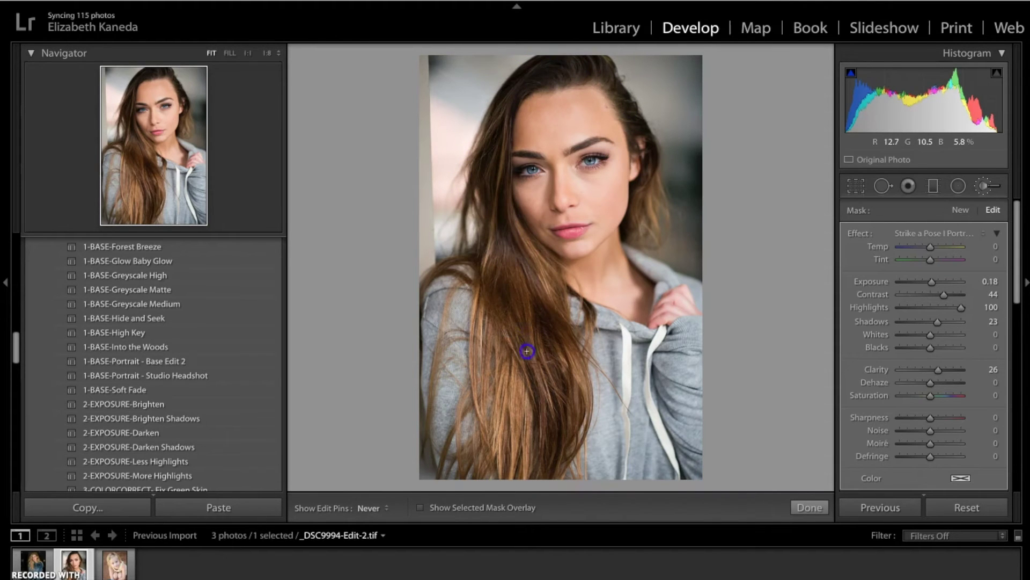
drag(497, 385, 495, 435)
drag(494, 357, 496, 410)
drag(559, 360, 568, 428)
drag(565, 309, 565, 309)
click(483, 214)
click(468, 173)
key(h)
mouse_move(644, 178)
mouse_down()
mouse_move(639, 205)
mouse_move(650, 236)
mouse_up()
click(930, 191)
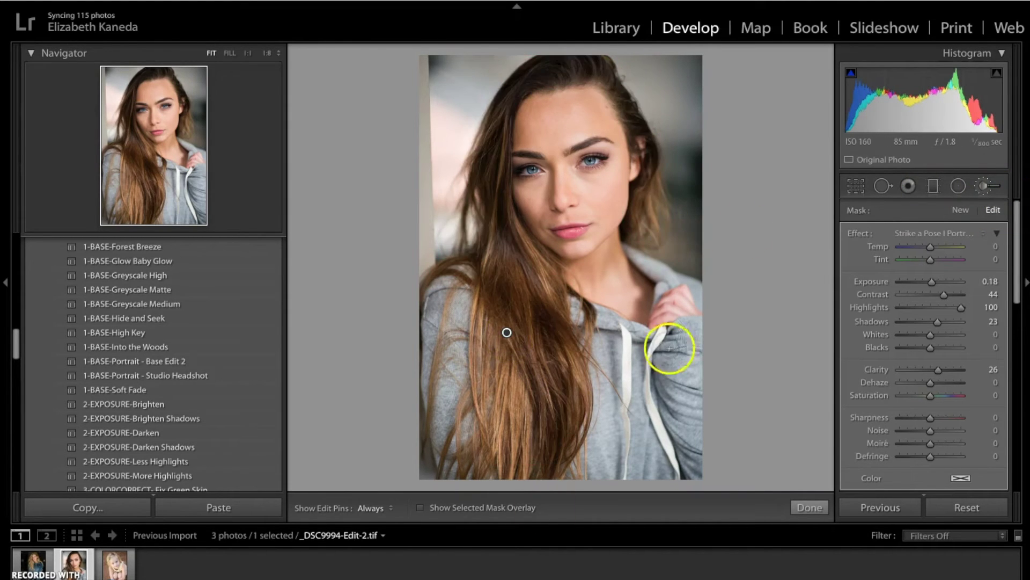
key(h)
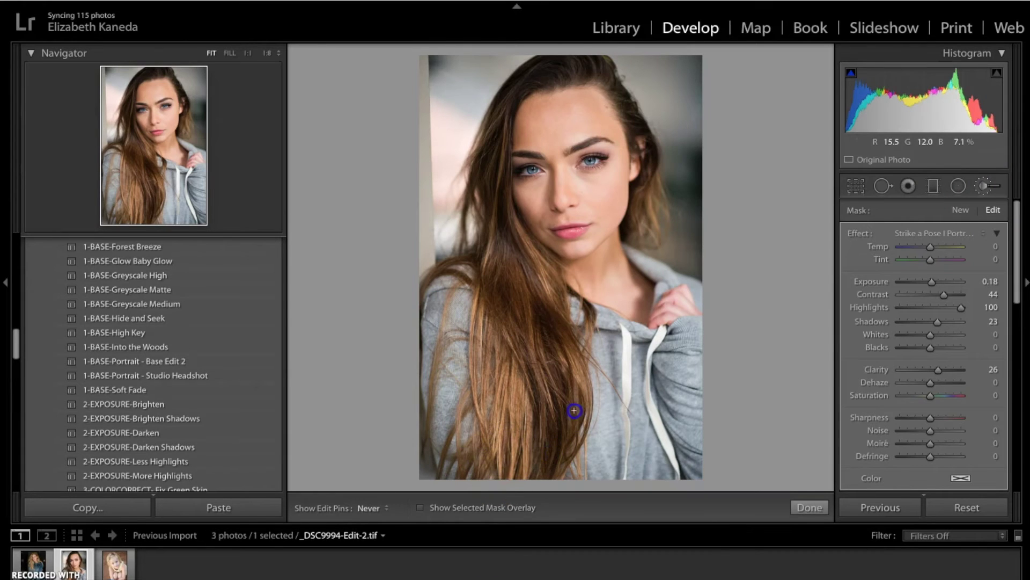
- Compare the portrait before and after the Add Punch painting several times
key(backslash)
key(backslash)
key(backslash)
key(backslash)
key(backslash)
key(backslash)
key(backslash)
key(backslash)
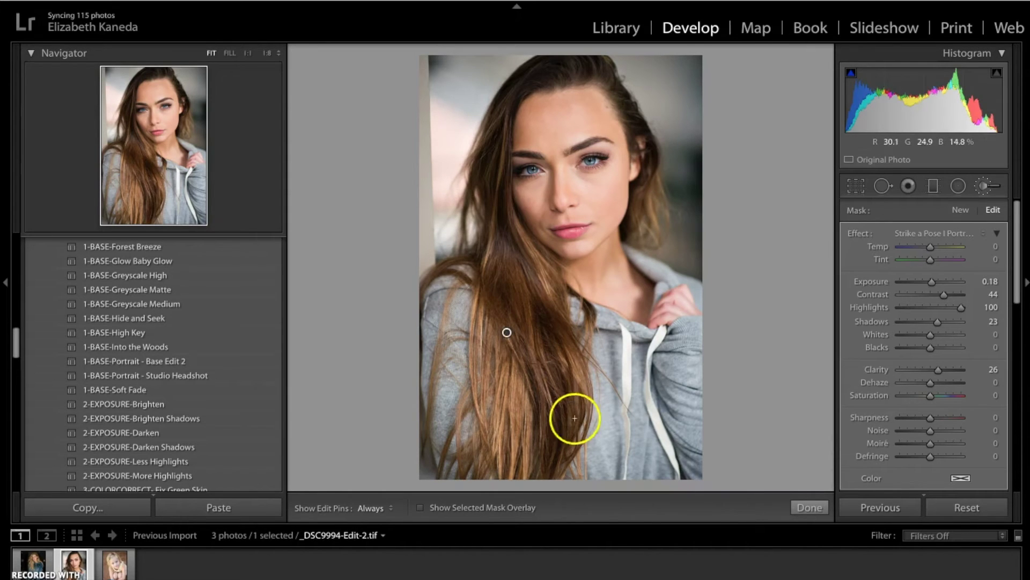
key(h)
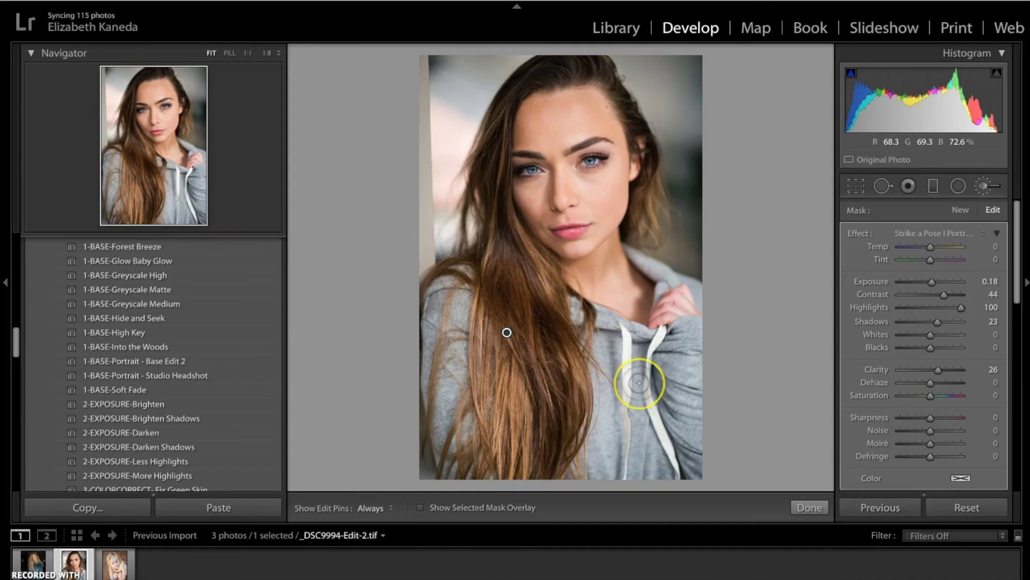
key(backslash)
key(backslash)
key(backslash)
key(backslash)
key(backslash)
key(backslash)
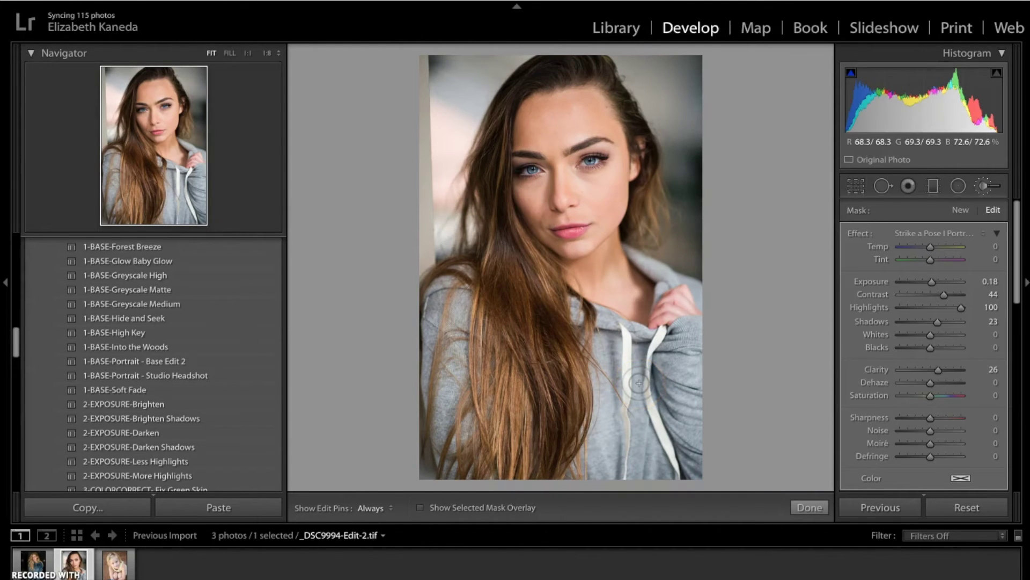
key(backslash)
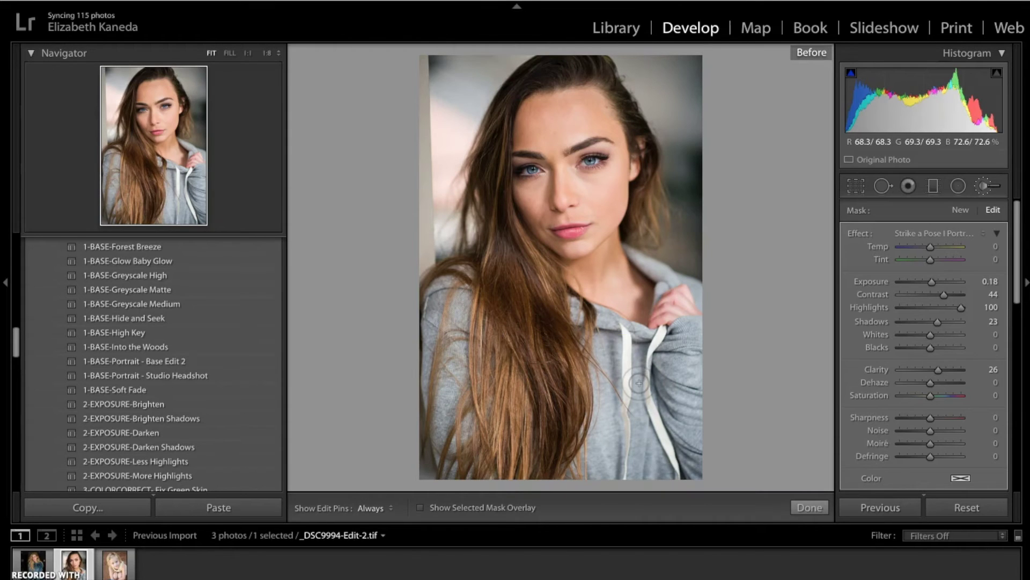
key(backslash)
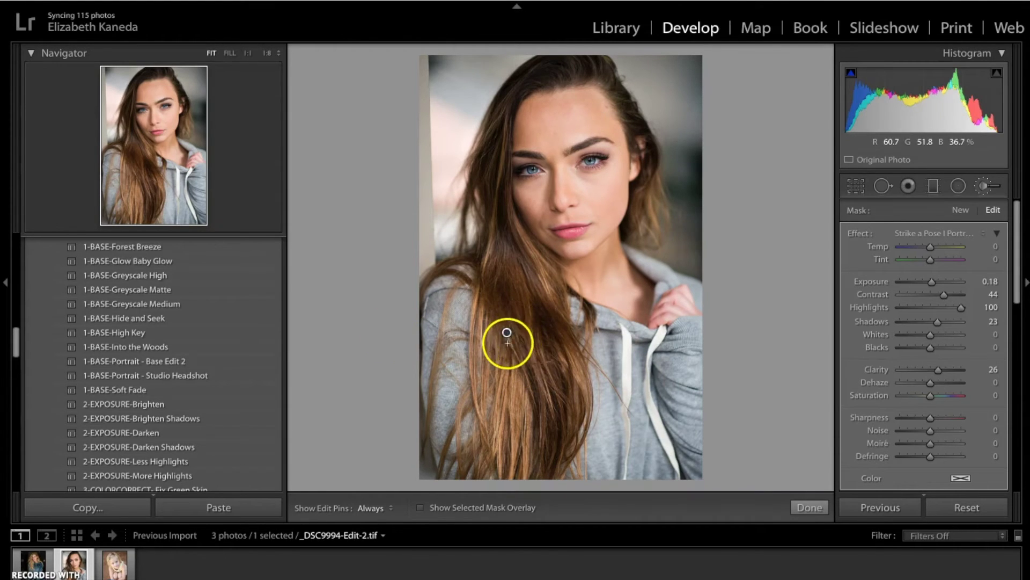
- Delete the Add Punch adjustment from the dark-haired portrait
click(506, 333)
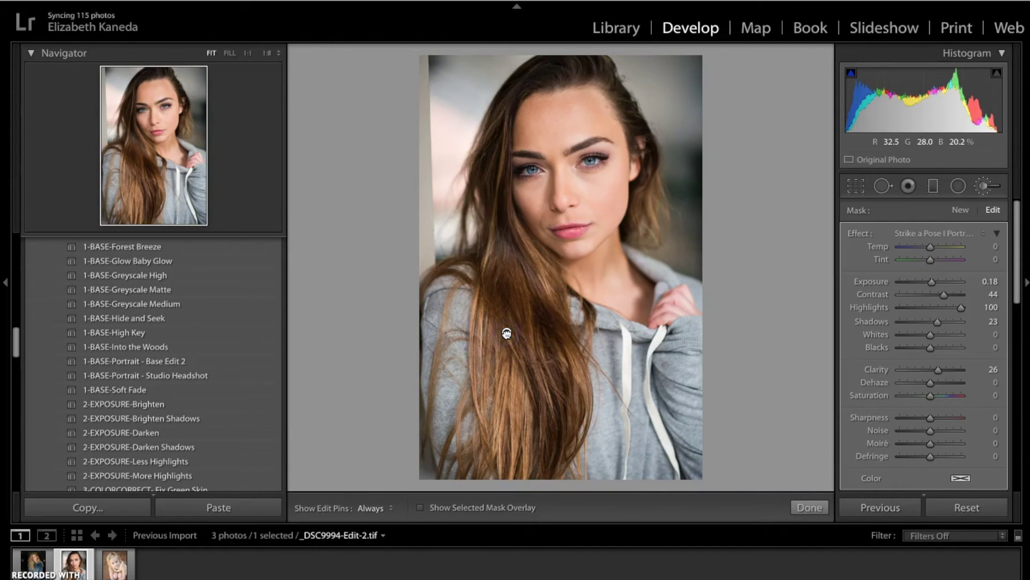
key(Delete)
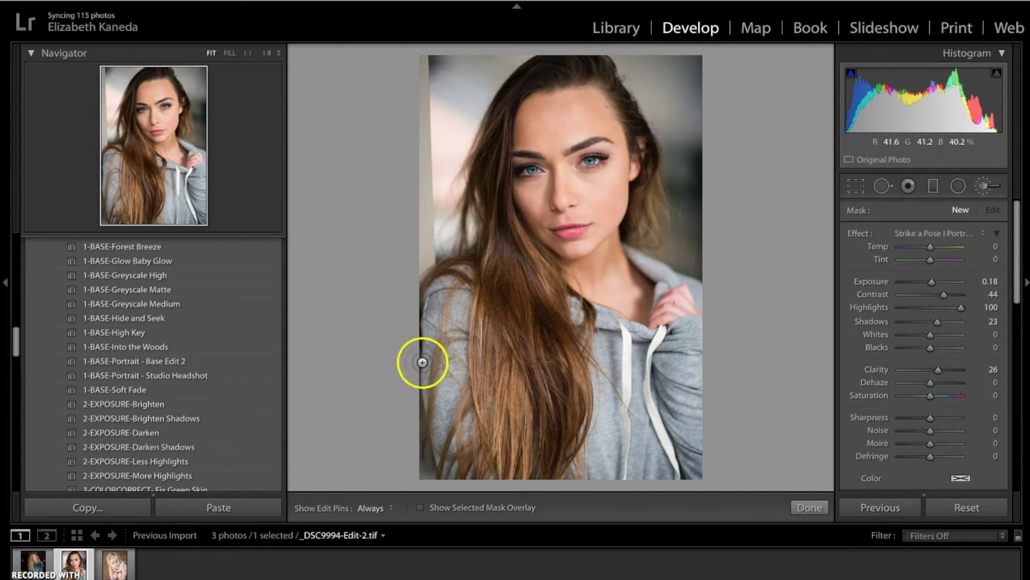
- Switch to the blonde portrait before_DSC3665-Edit-2.tif and delete its existing hair brush adjustment
click(106, 534)
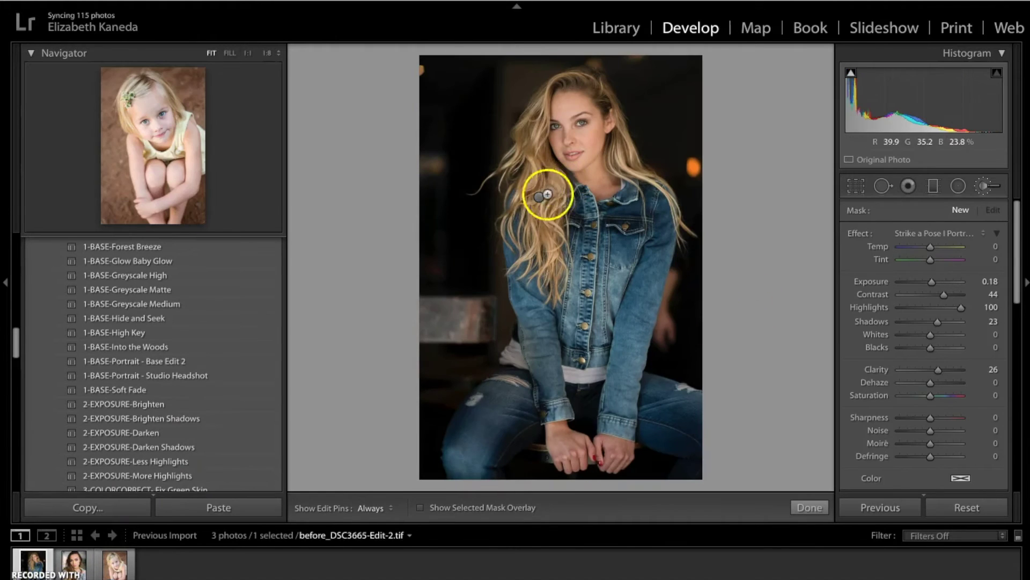
click(539, 200)
key(Delete)
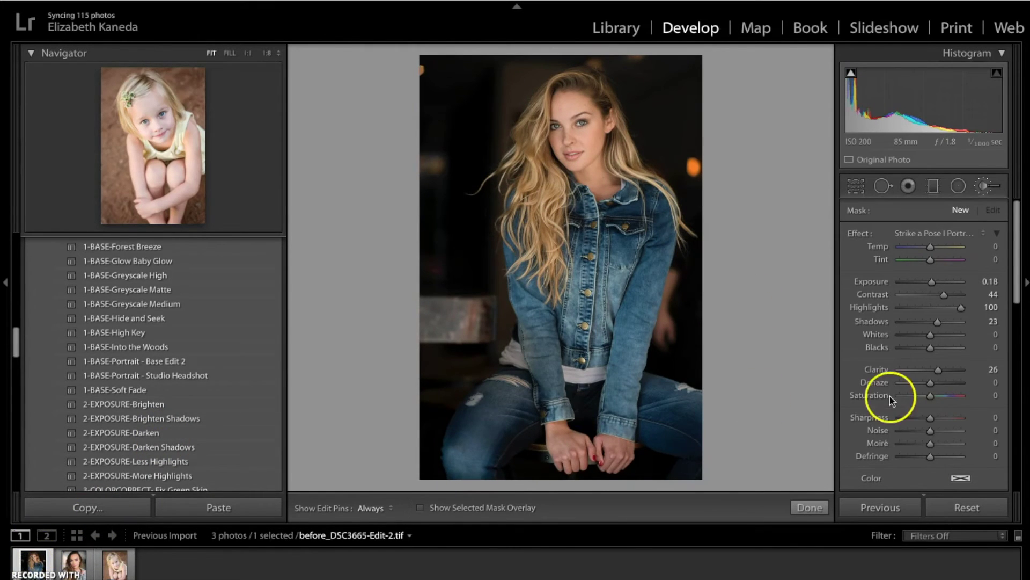
- Choose the Strike a Pose | COLOR-Warmer effect for a new Adjustment Brush mask on the blonde portrait
click(956, 231)
scroll(956, 234, up, 5)
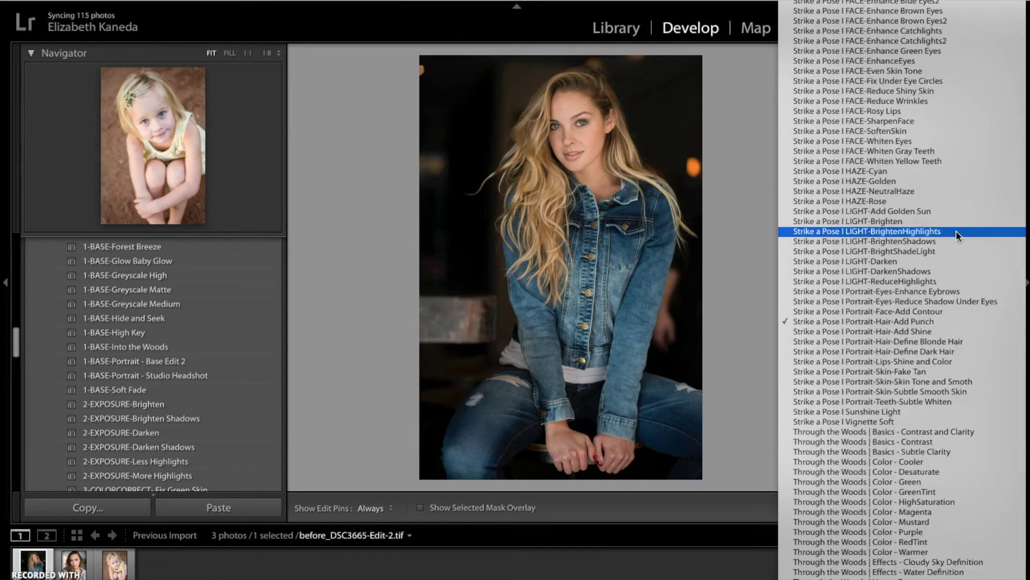
scroll(956, 231, up, 5)
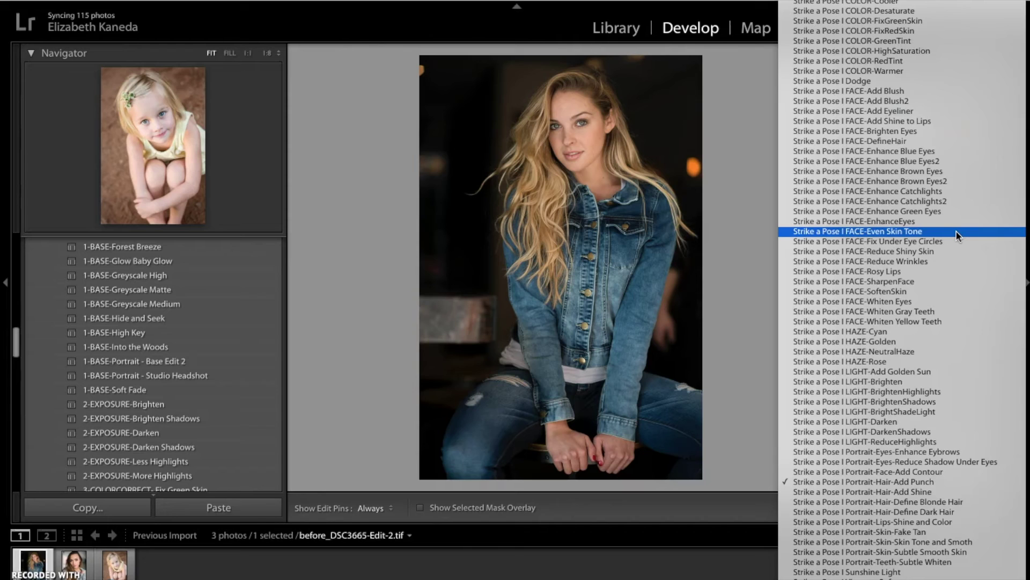
scroll(956, 231, up, 3)
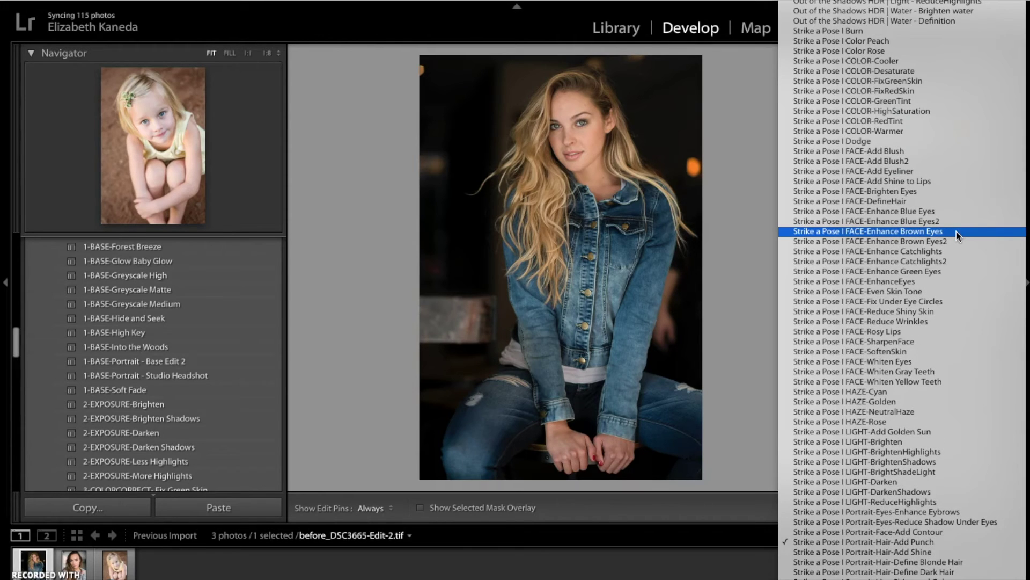
scroll(956, 231, up, 2)
click(895, 140)
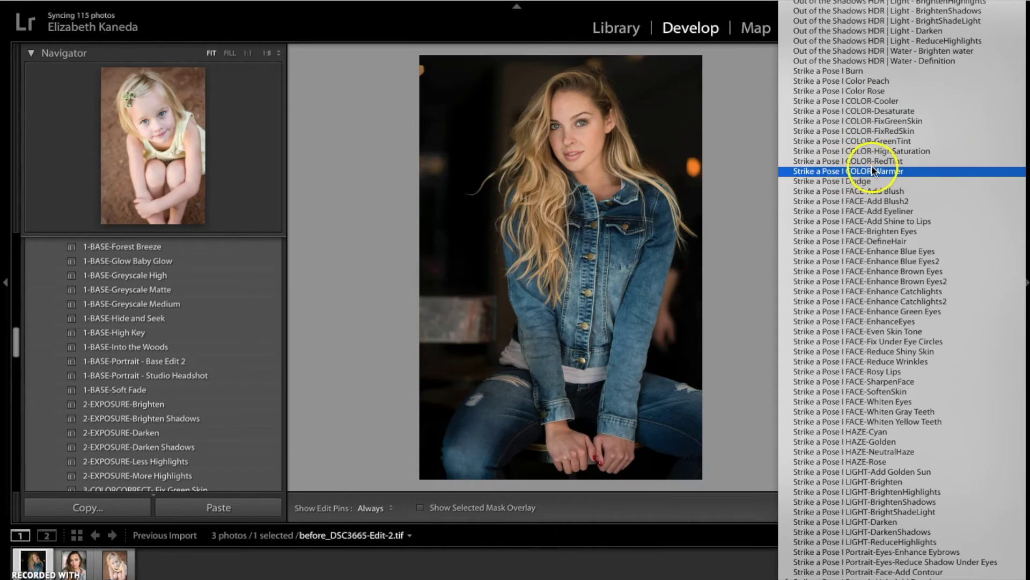
click(860, 175)
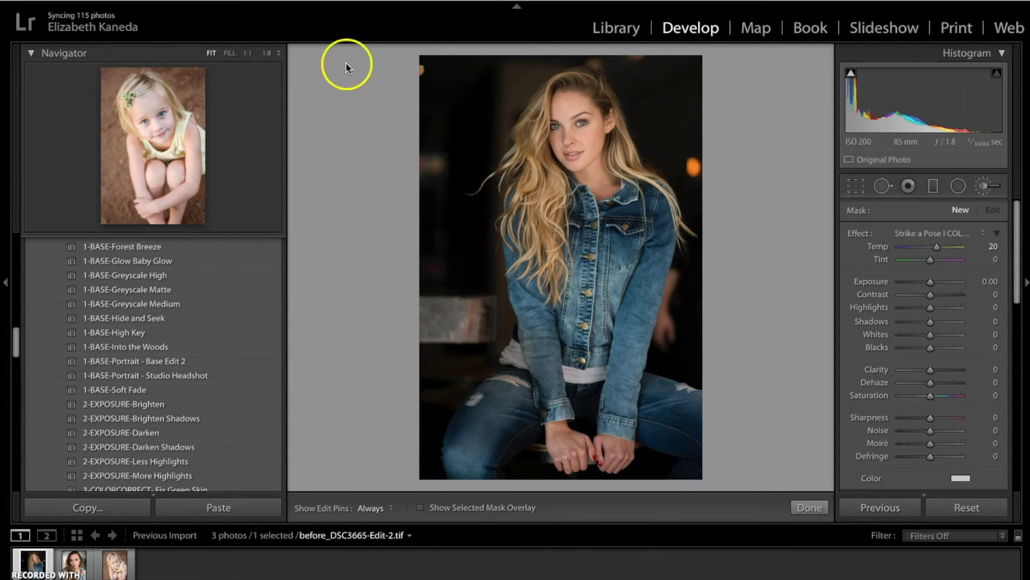
click(229, 54)
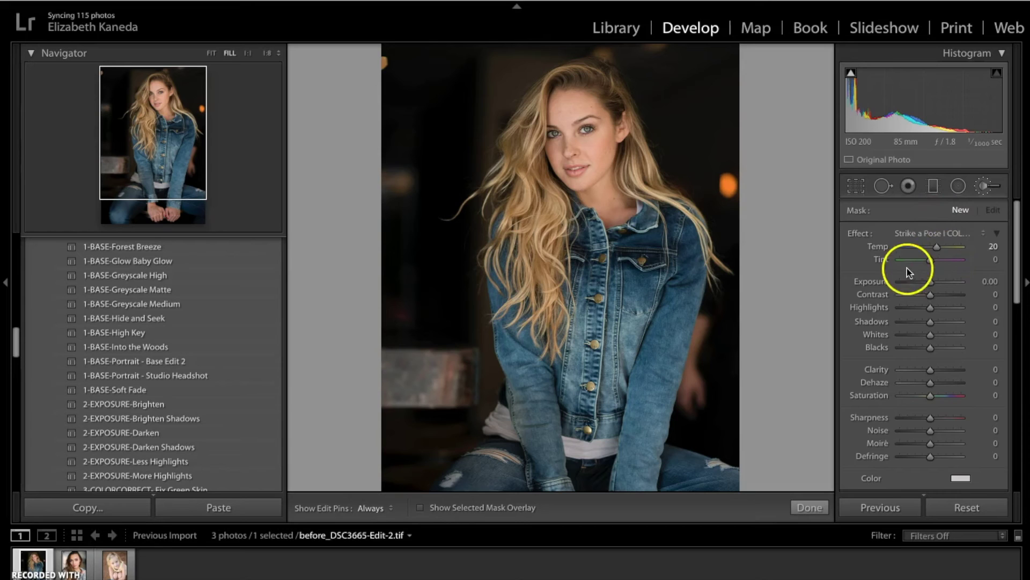
- Set the new brush's colour tint to orange with hue 19 and saturation 84%
click(962, 479)
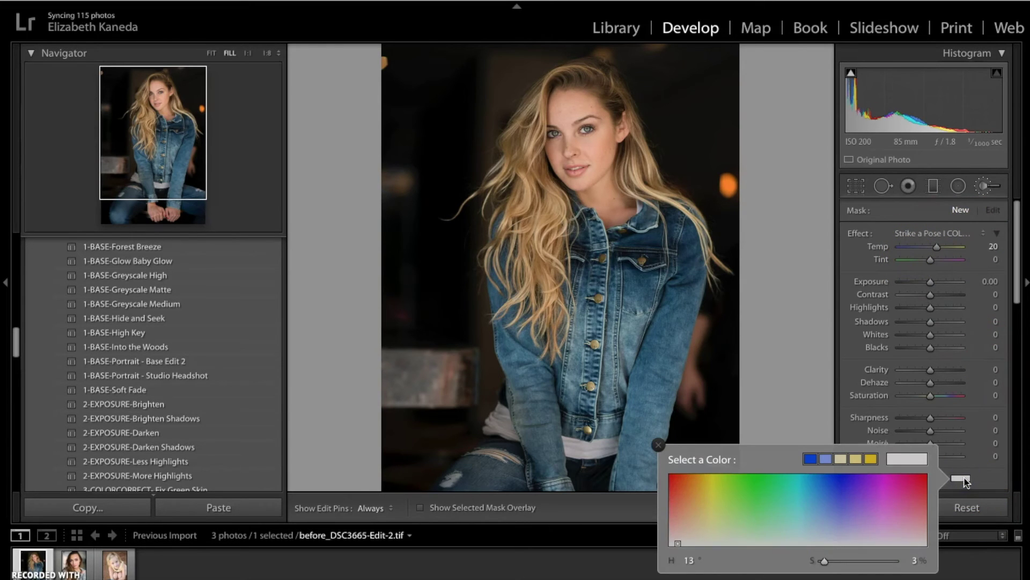
mouse_move(678, 515)
mouse_down()
mouse_move(689, 503)
mouse_move(682, 486)
mouse_up()
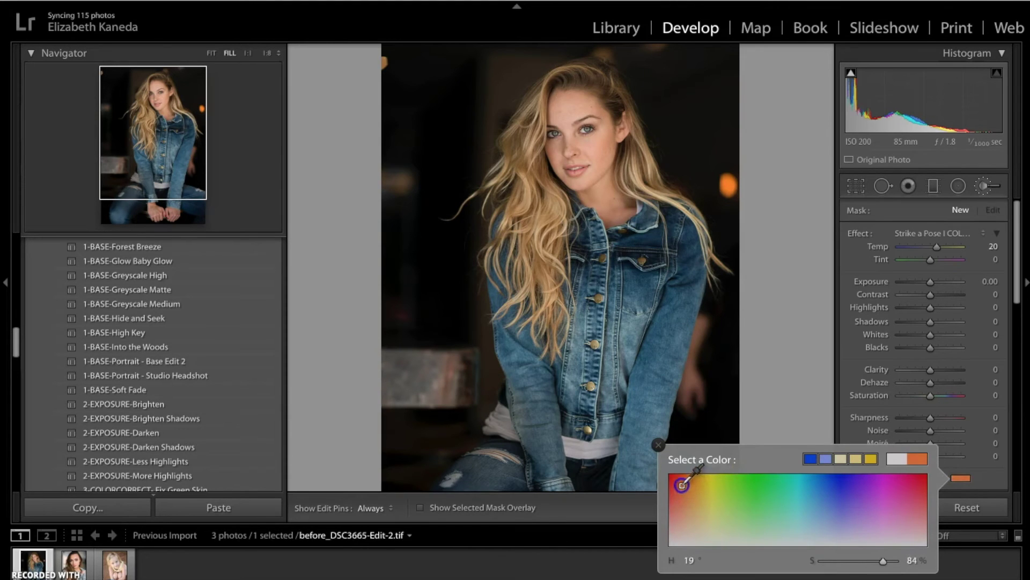
click(659, 445)
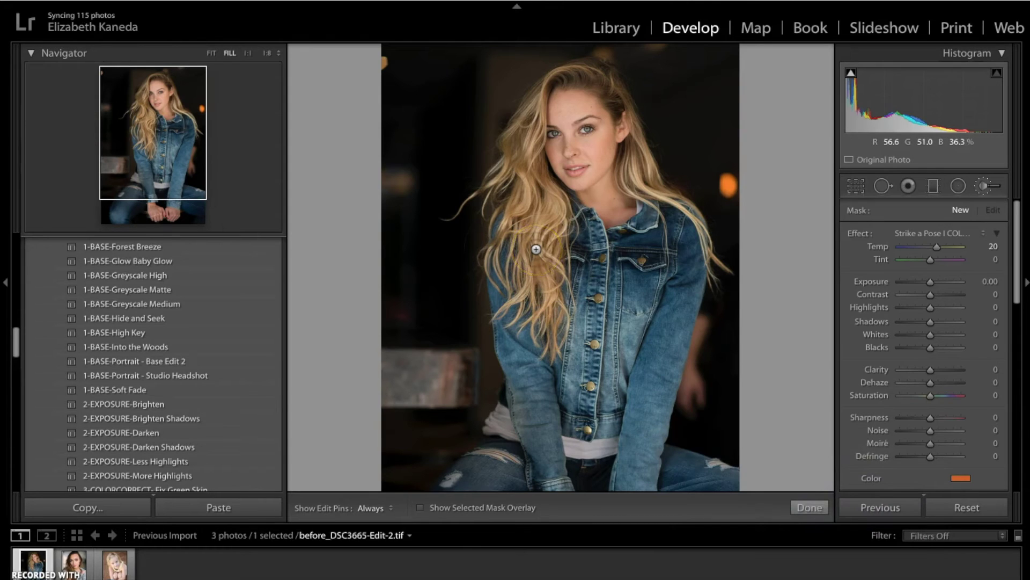
- Paint the first strokes over the hair beside the face and neck, and lower the mask's exposure to -3.18
mouse_move(547, 237)
mouse_down()
mouse_move(548, 206)
mouse_move(545, 236)
mouse_move(525, 177)
mouse_move(517, 223)
mouse_move(542, 178)
mouse_up()
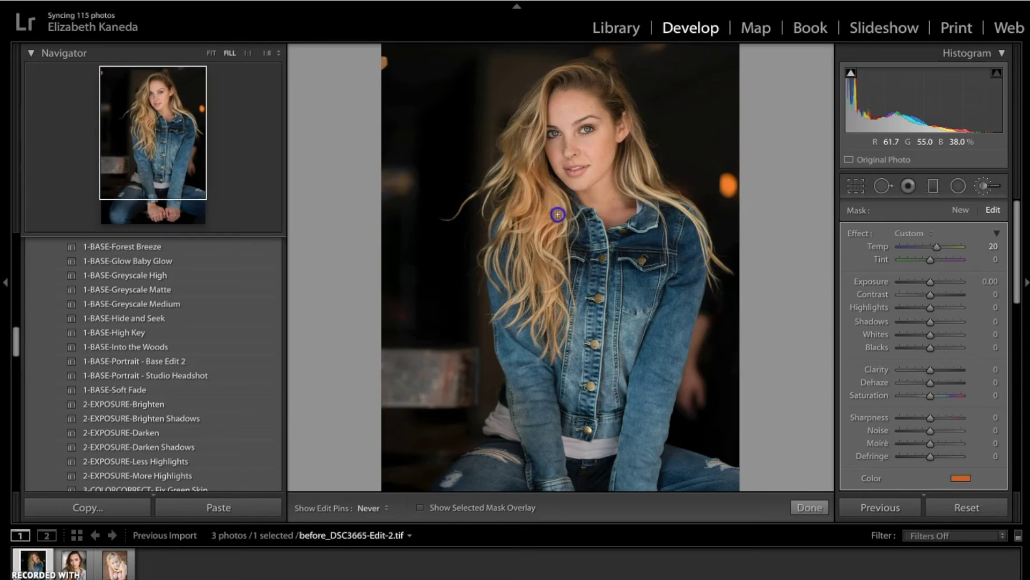
key(h)
drag(930, 282, 921, 283)
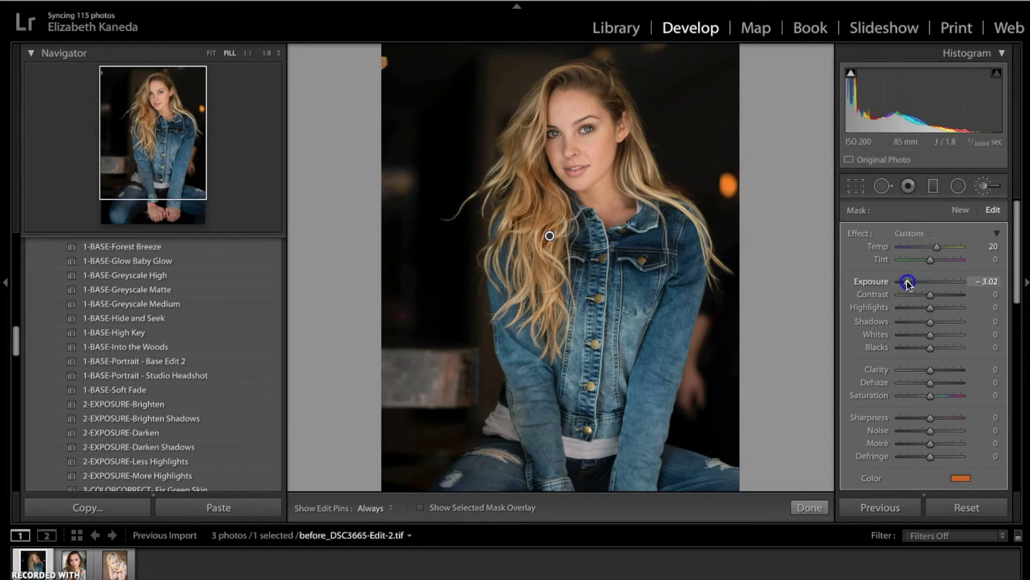
- Paint the orange tint over the long waves on the photo's left side, from the crown down to the hair tips
key(h)
key(h)
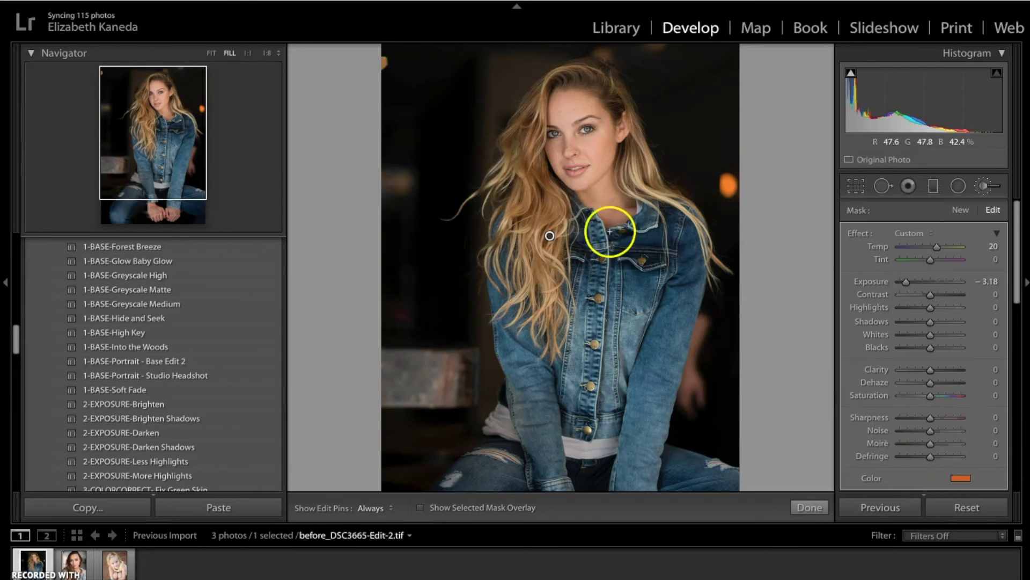
key(h)
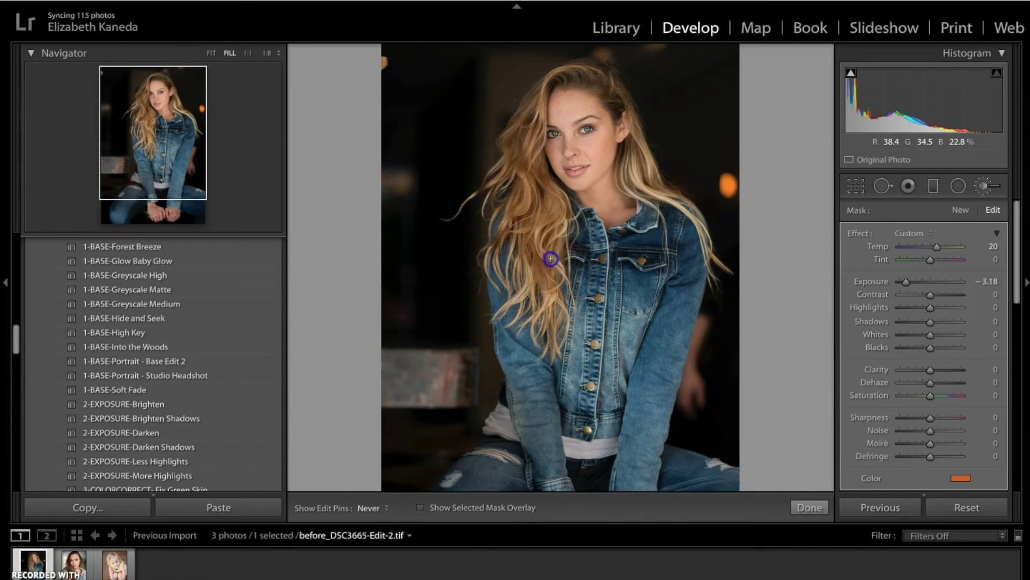
mouse_move(538, 313)
mouse_down()
mouse_move(554, 289)
mouse_move(554, 343)
mouse_move(551, 293)
mouse_up()
key(h)
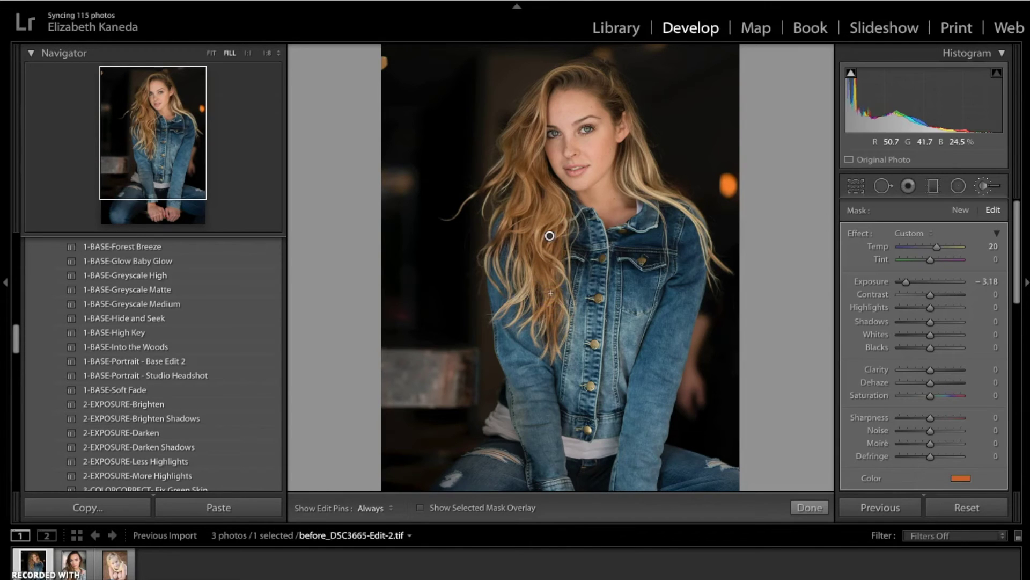
key(h)
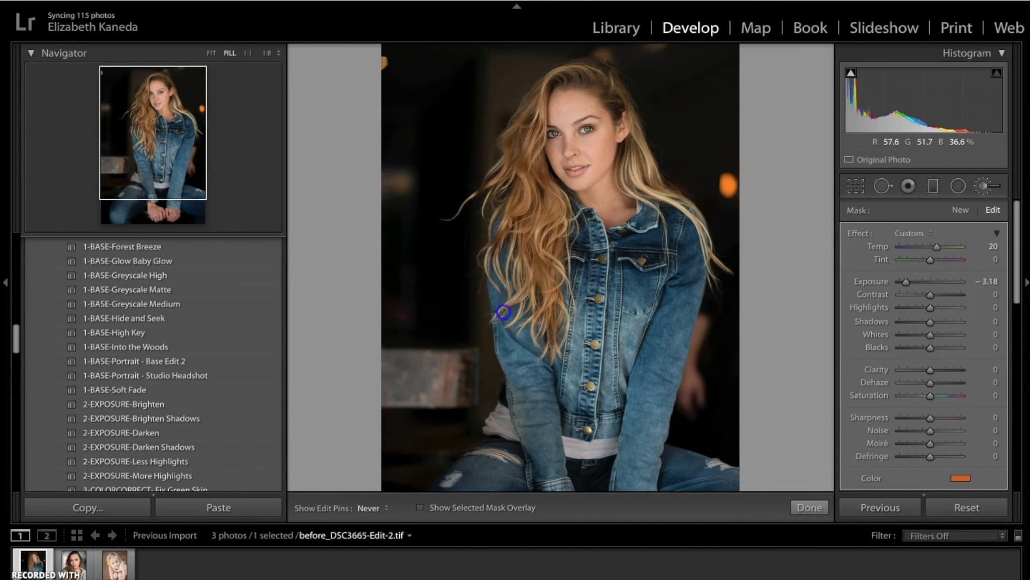
key(h)
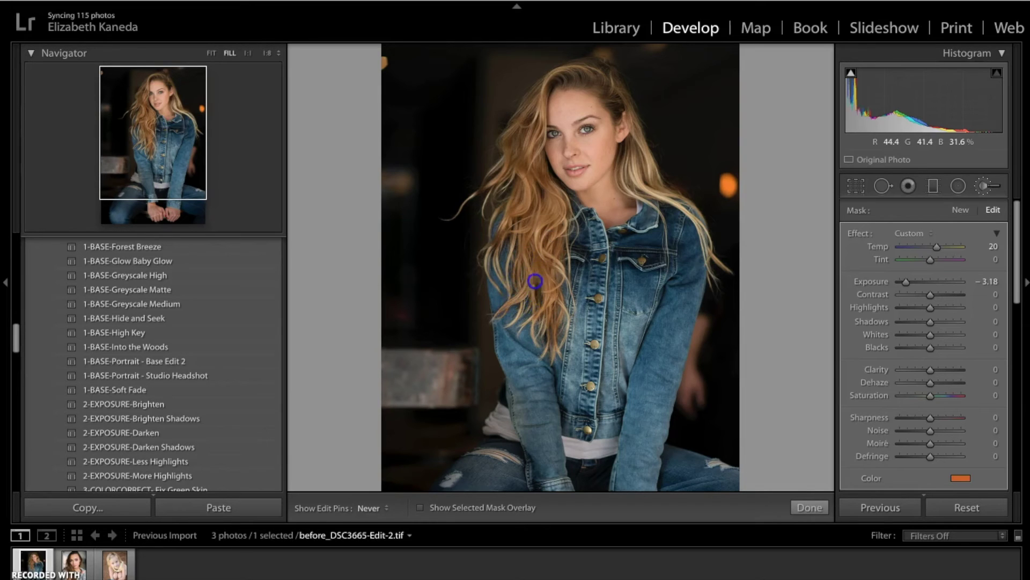
key(h)
key(h)
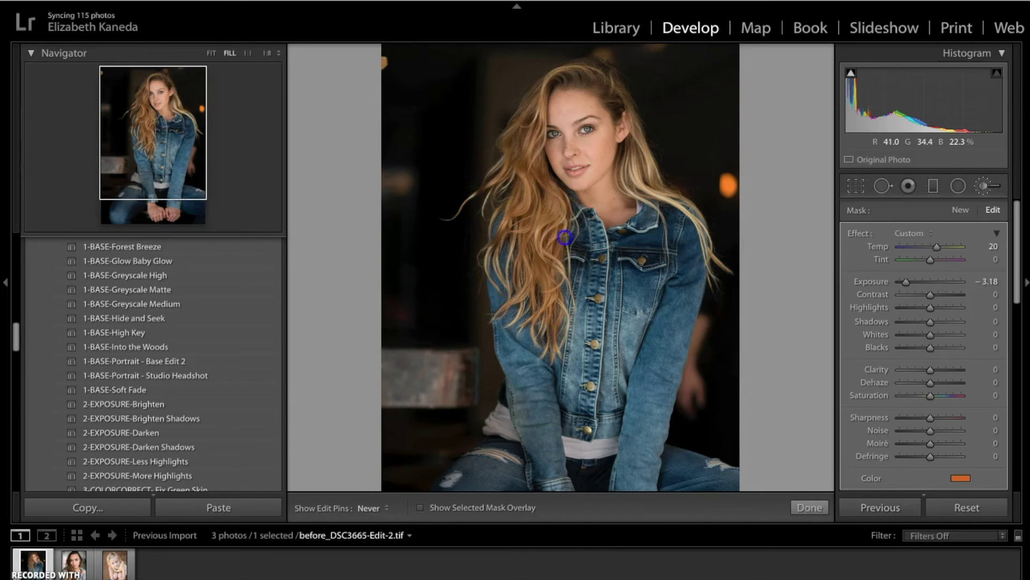
key(h)
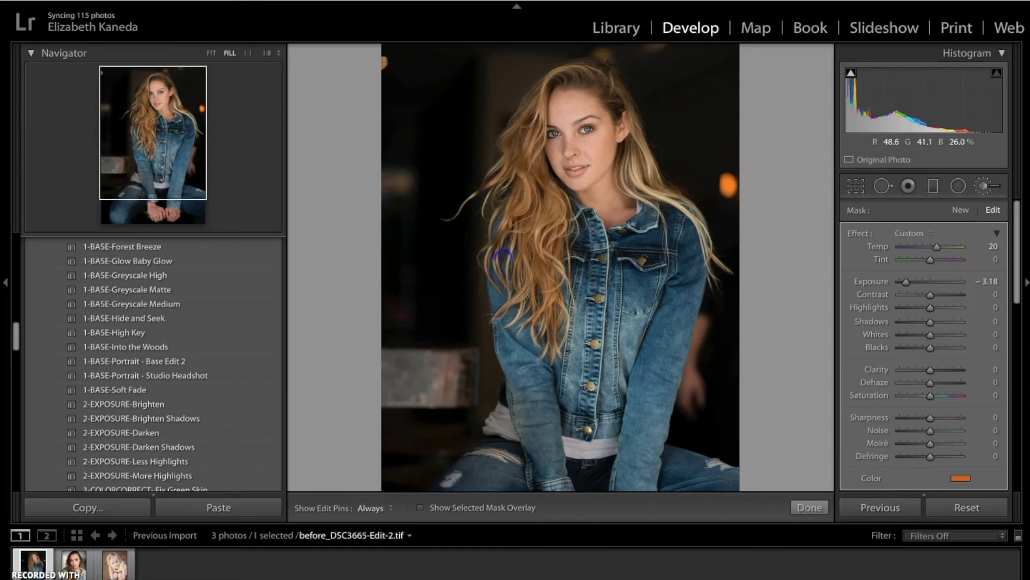
key(h)
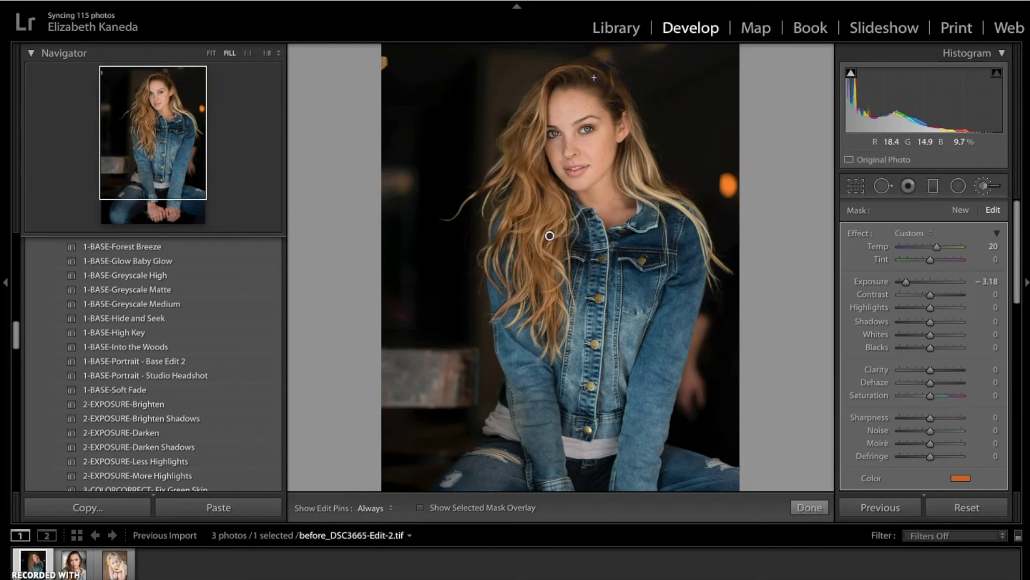
key(h)
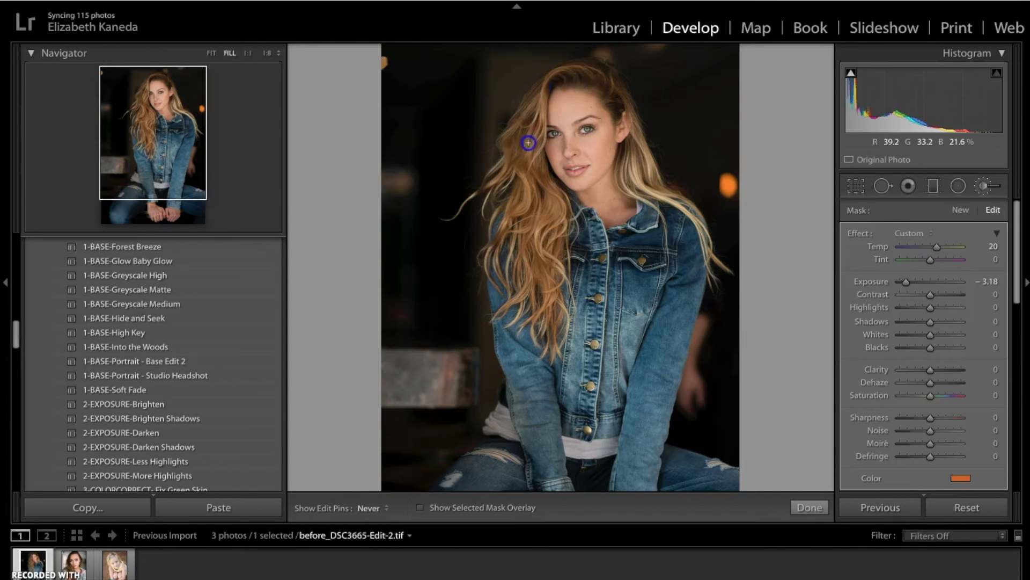
key(h)
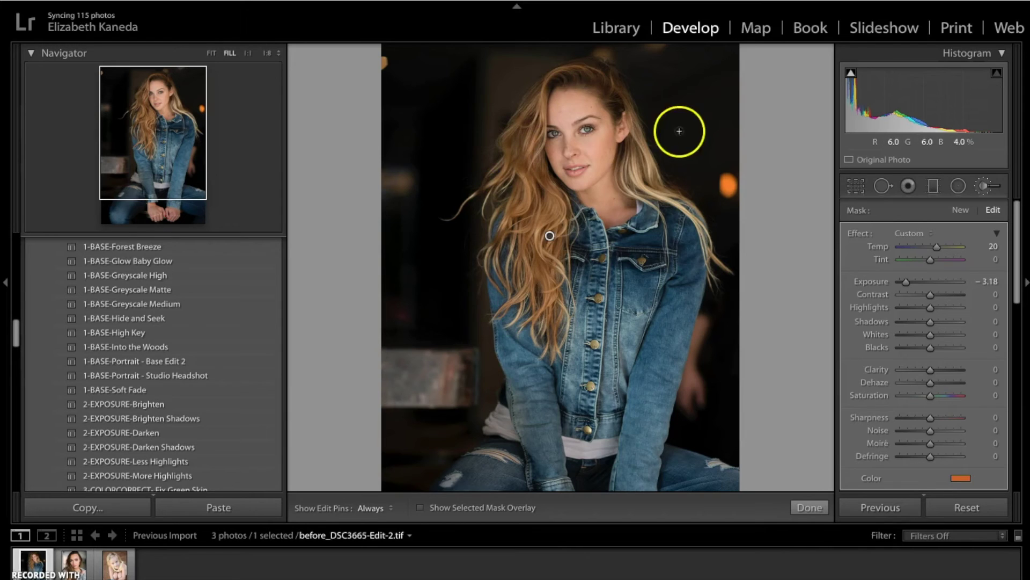
- Paint the orange tint over the hair on the photo's right side, from beside the face to the strands over the shoulder
key(h)
key(h)
key(h)
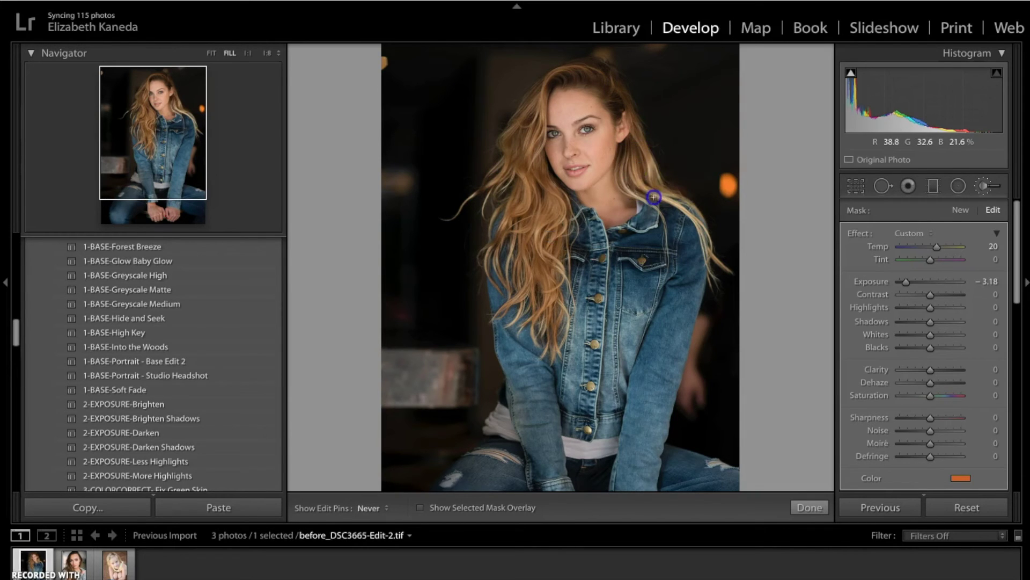
mouse_move(646, 195)
mouse_down()
mouse_move(675, 201)
mouse_move(623, 183)
mouse_up()
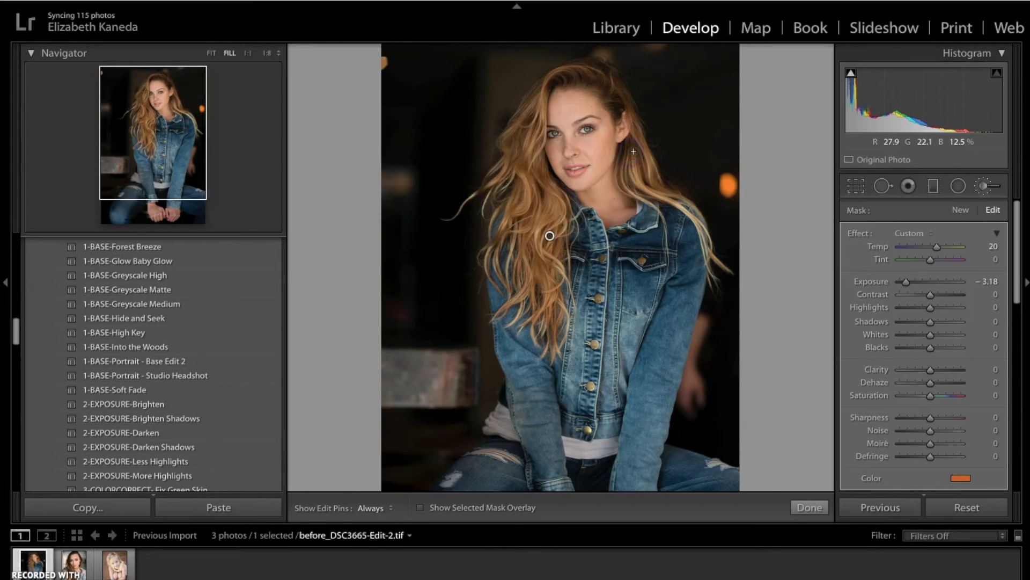
key(h)
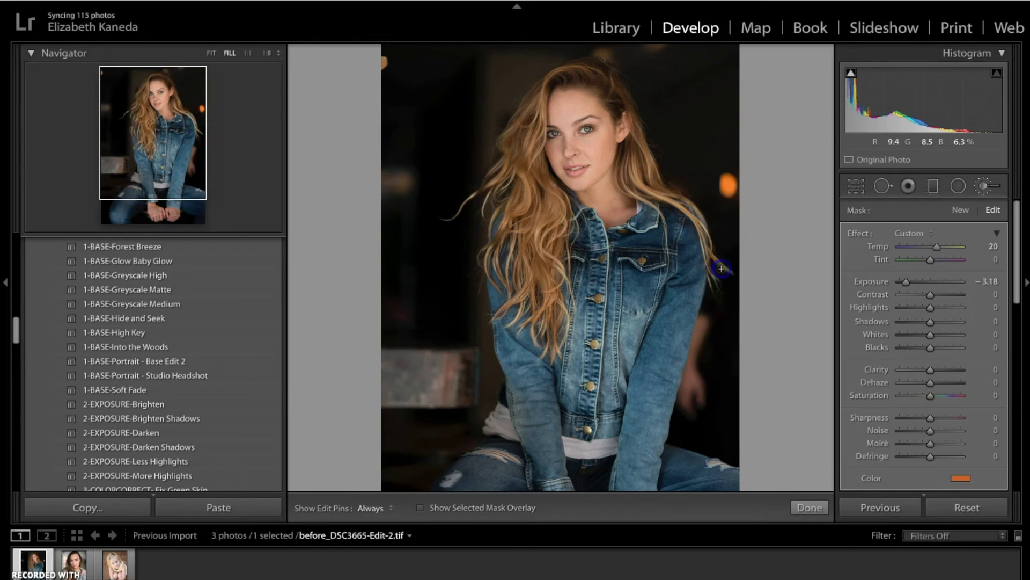
click(650, 204)
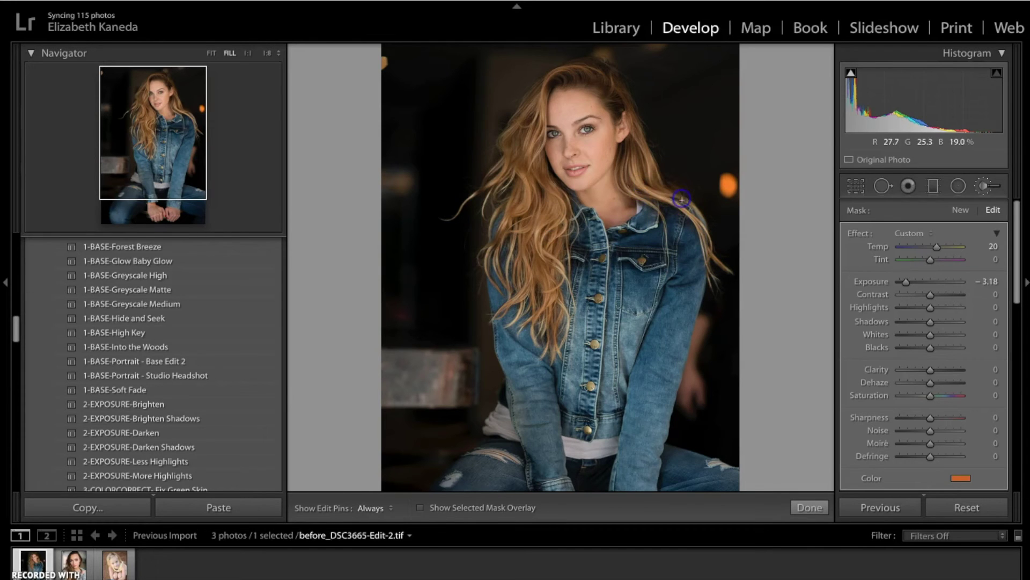
click(646, 176)
key(h)
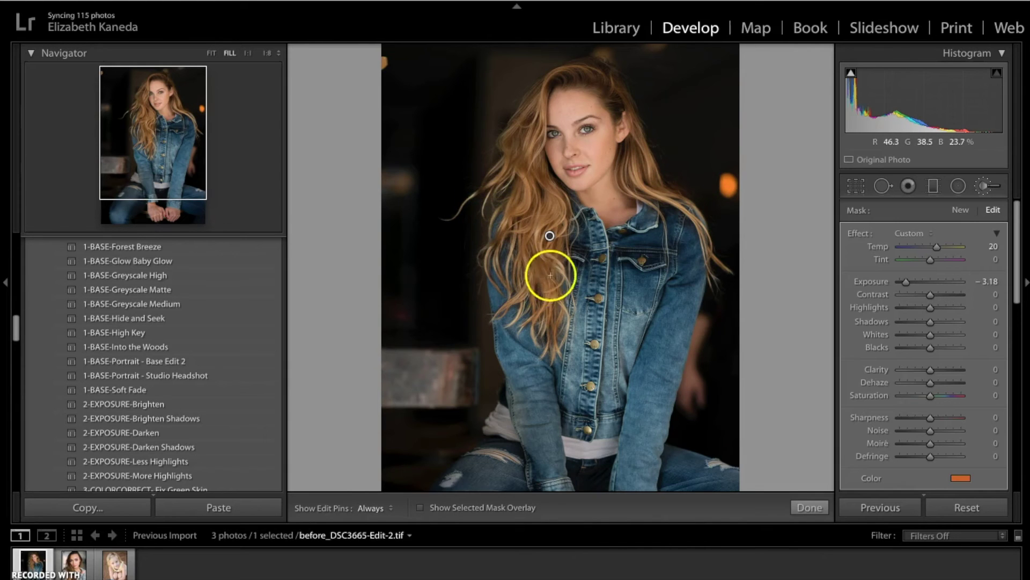
- Fill in the missed outer strands of the long hair above the jacket sleeve on the photo's left side
mouse_move(490, 253)
mouse_down()
mouse_move(484, 261)
mouse_move(508, 237)
mouse_up()
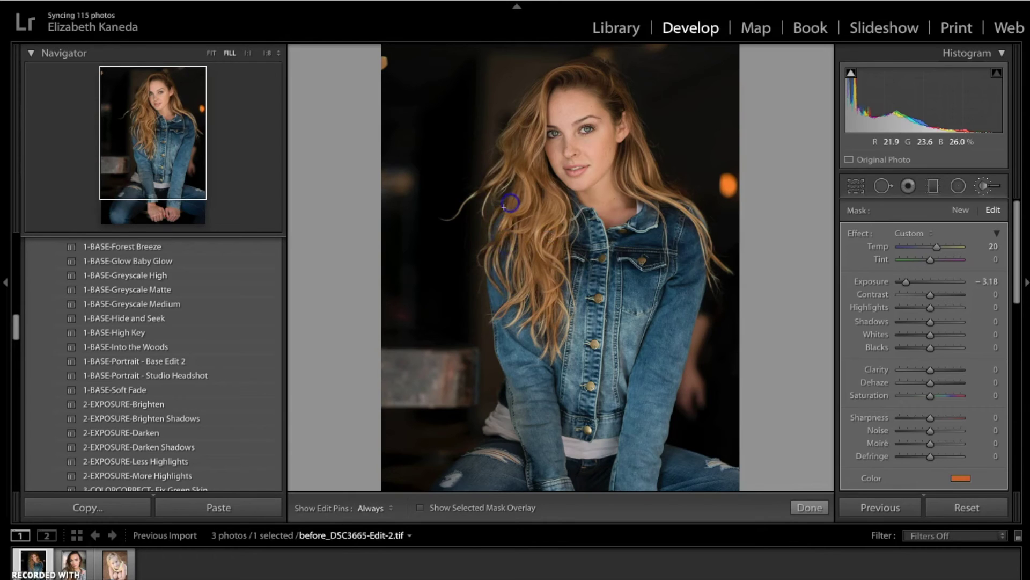
key(h)
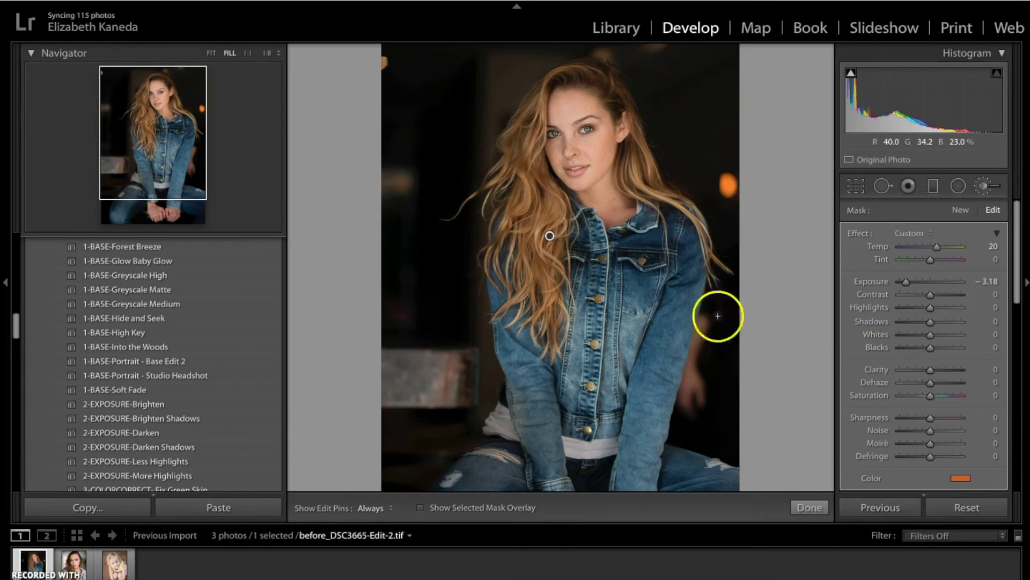
key(h)
key(h)
- Shift the hair mask's colour tint to a deeper, more saturated orange
click(960, 478)
mouse_move(681, 482)
mouse_down()
mouse_move(738, 480)
mouse_move(719, 486)
mouse_move(757, 491)
mouse_move(760, 502)
mouse_move(683, 489)
mouse_move(689, 482)
mouse_move(679, 479)
mouse_move(902, 476)
mouse_move(919, 487)
mouse_move(840, 493)
mouse_move(820, 478)
mouse_move(829, 482)
mouse_move(685, 484)
mouse_up()
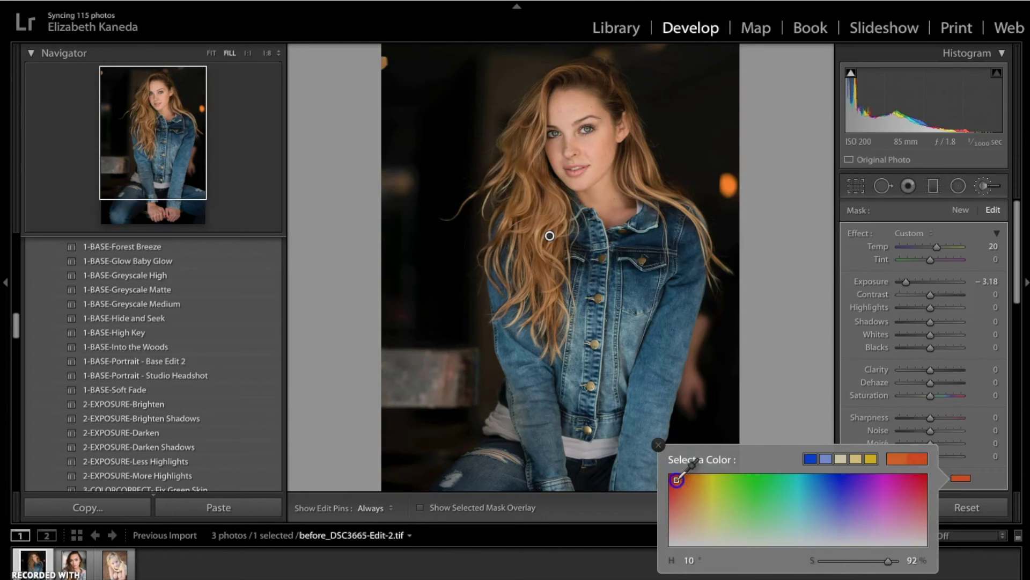
click(658, 444)
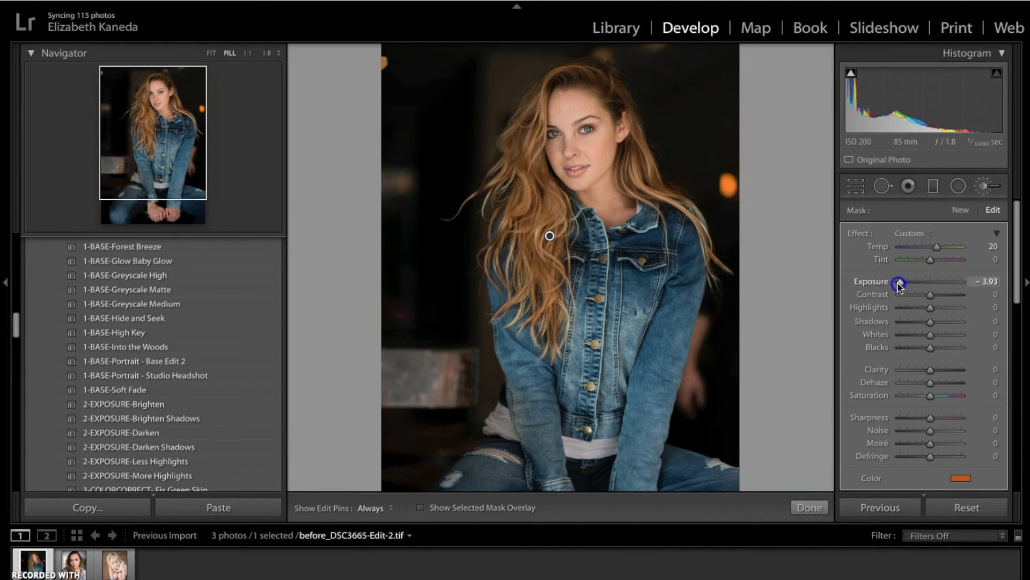
- Set the hair mask's exposure to -4.00 and shadows to -49, with temp at 31 and tint at -3
click(930, 323)
drag(919, 330, 916, 334)
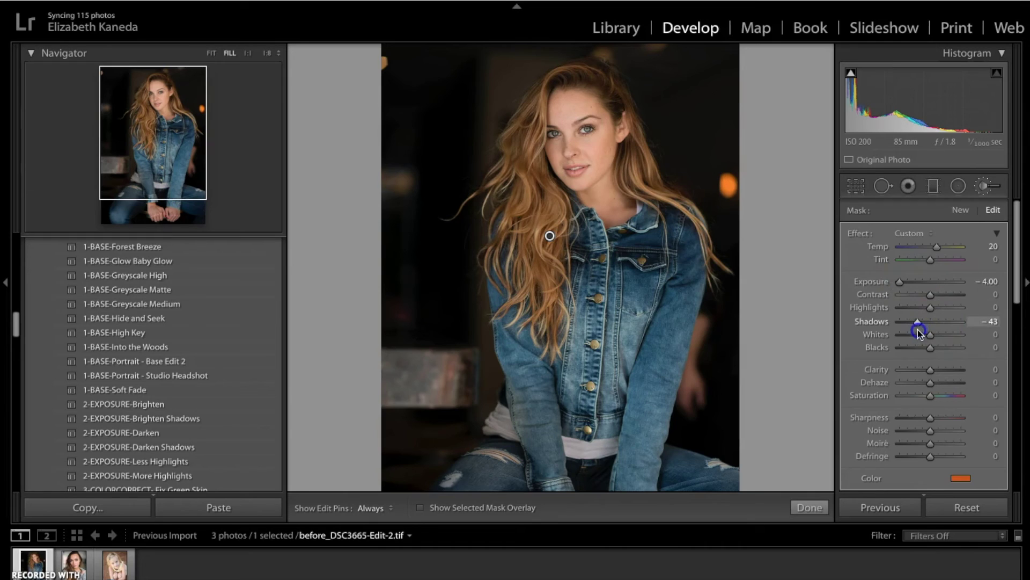
click(932, 250)
mouse_move(934, 250)
mouse_down()
mouse_move(948, 250)
mouse_move(929, 261)
mouse_up()
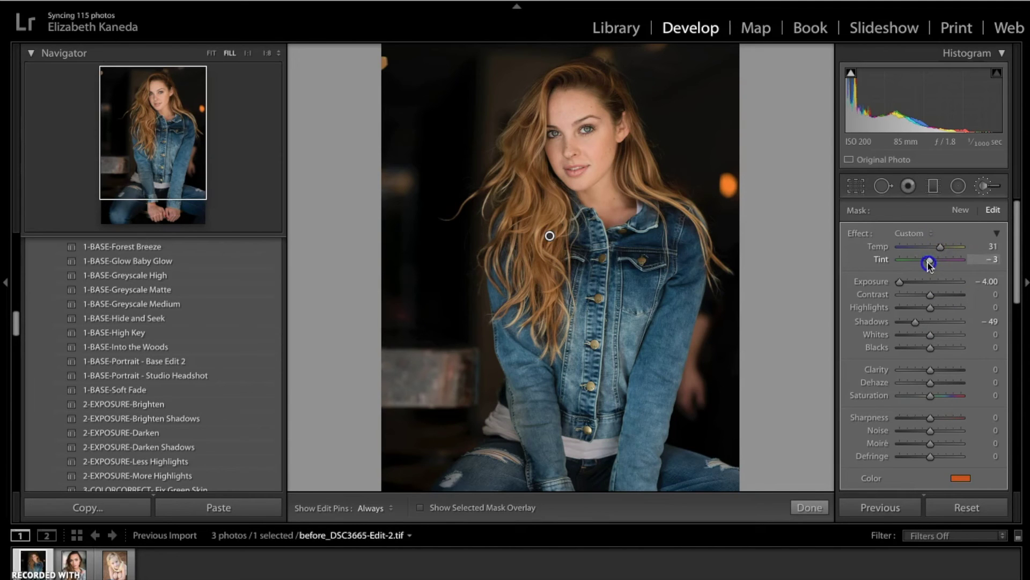
- Reduce the hair mask's saturation to -59
click(933, 398)
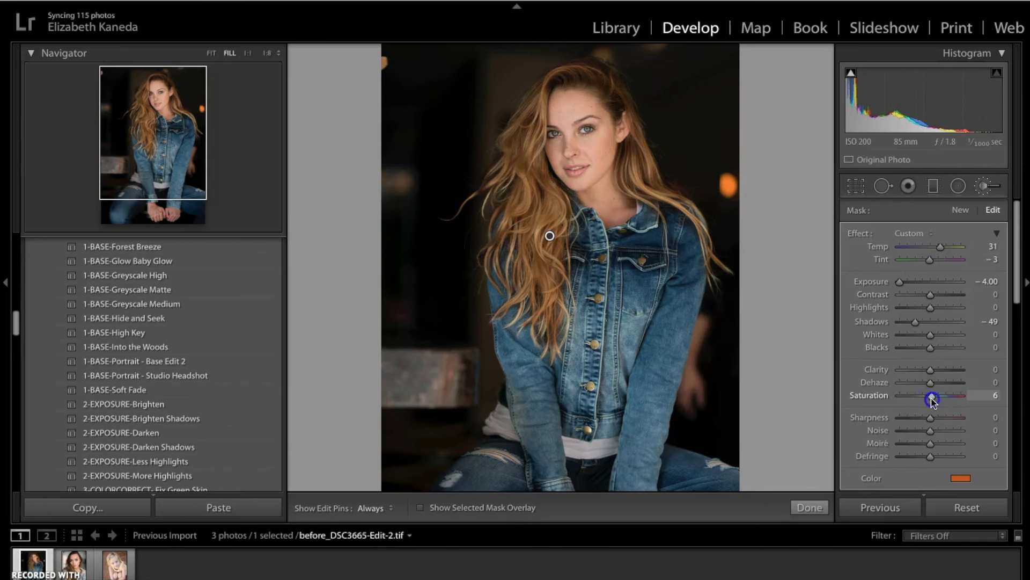
drag(943, 399, 916, 399)
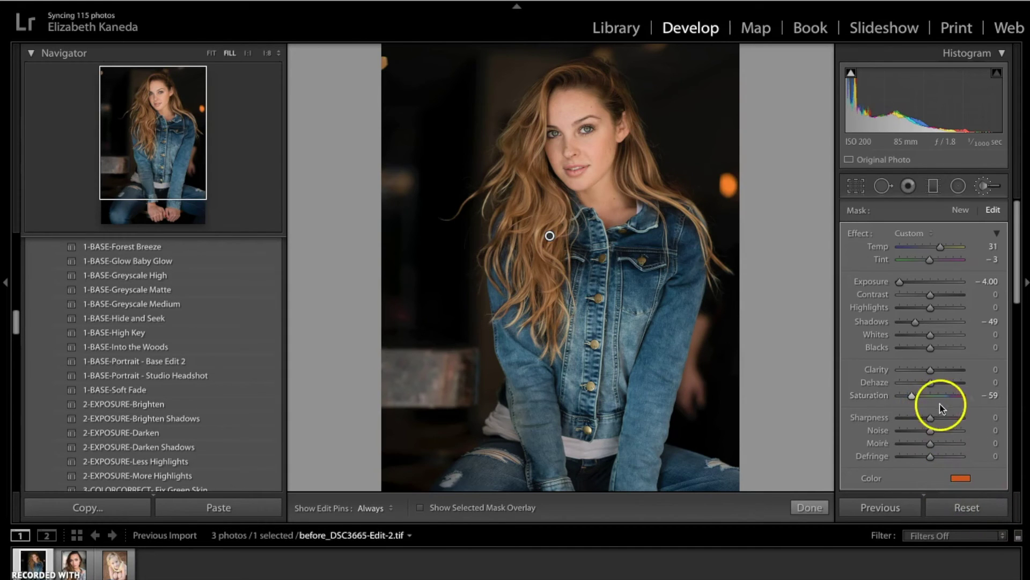
scroll(947, 346, down, 1)
scroll(948, 348, down, 3)
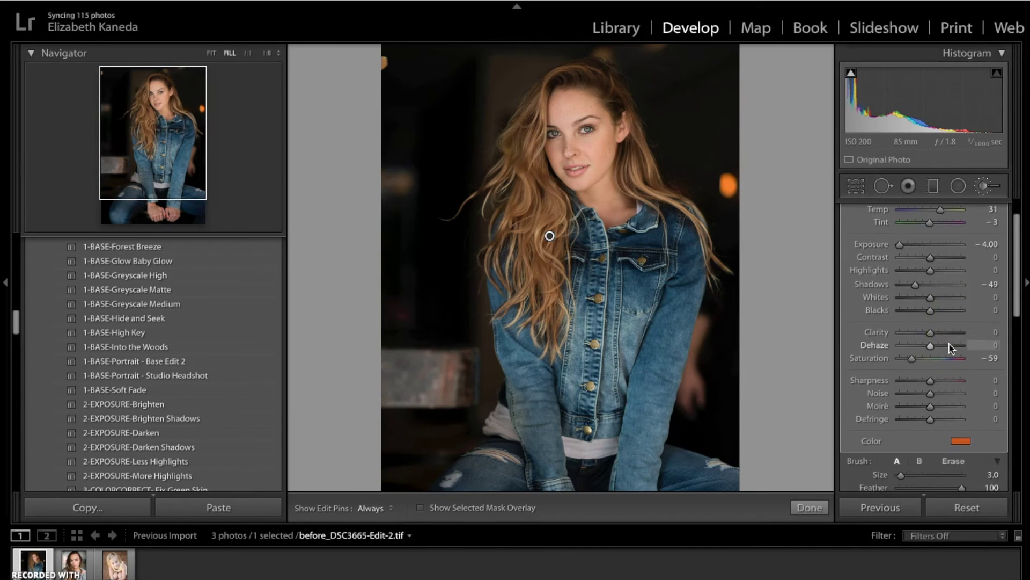
scroll(949, 348, up, 4)
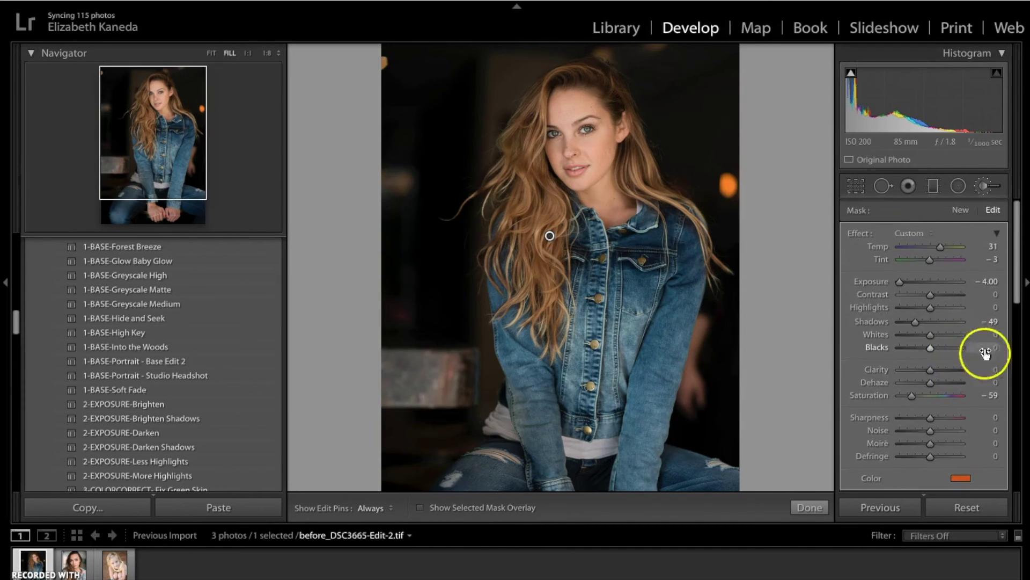
click(960, 209)
click(912, 234)
scroll(910, 233, down, 10)
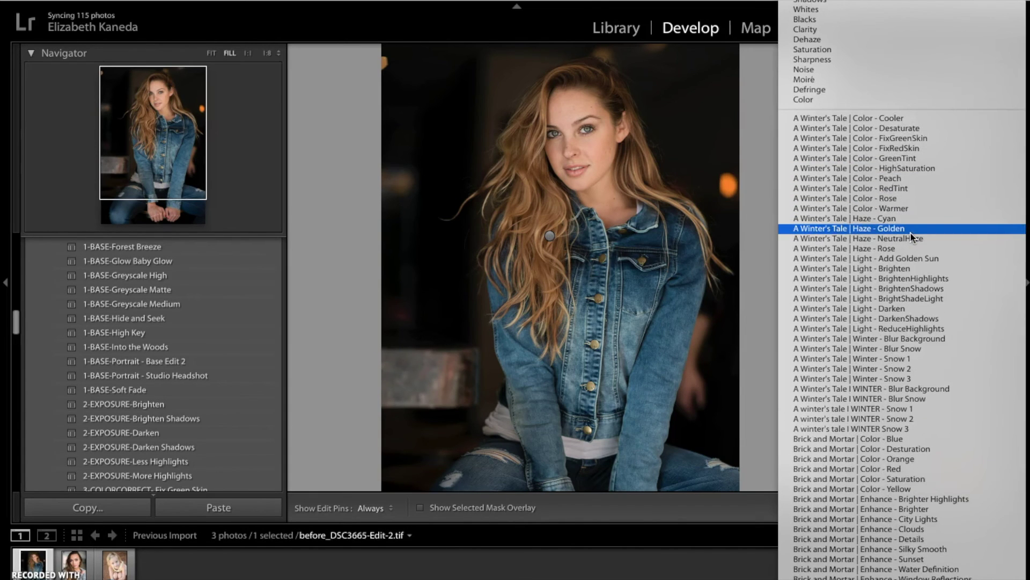
click(727, 4)
click(742, 169)
- Compare the blonde portrait before and after the hair recolouring twice
key(backslash)
key(backslash)
key(backslash)
key(backslash)
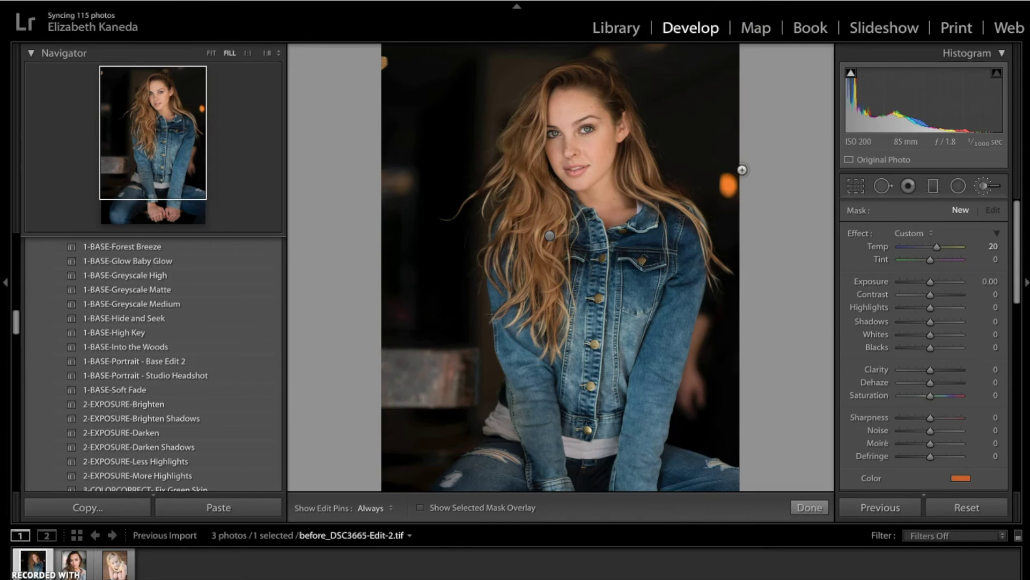
- Start a new adjustment brush mask with the Strike a Pose LIGHT-Brighten preset
click(964, 214)
click(916, 233)
scroll(917, 233, down, 15)
scroll(918, 237, down, 20)
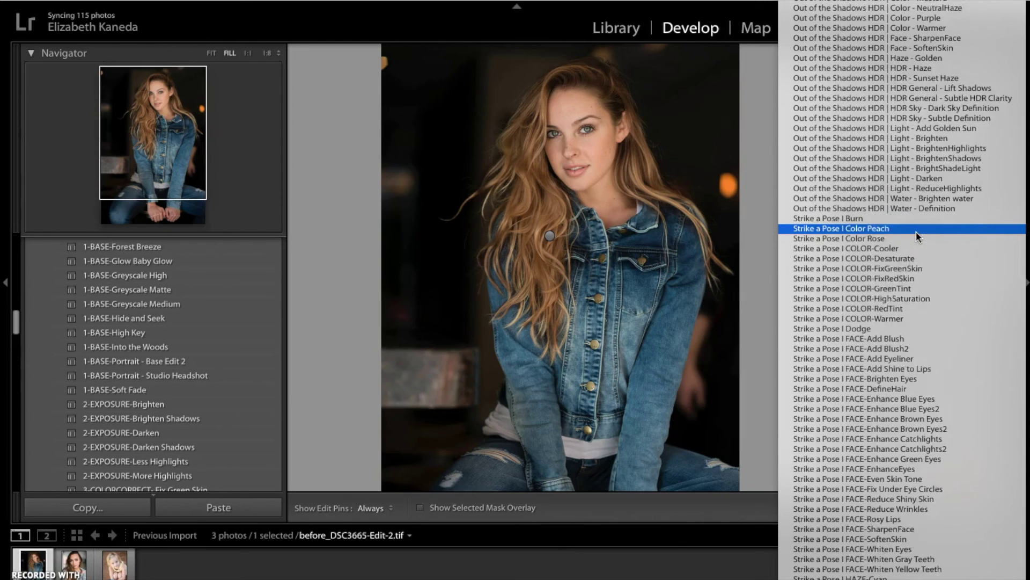
scroll(916, 234, down, 8)
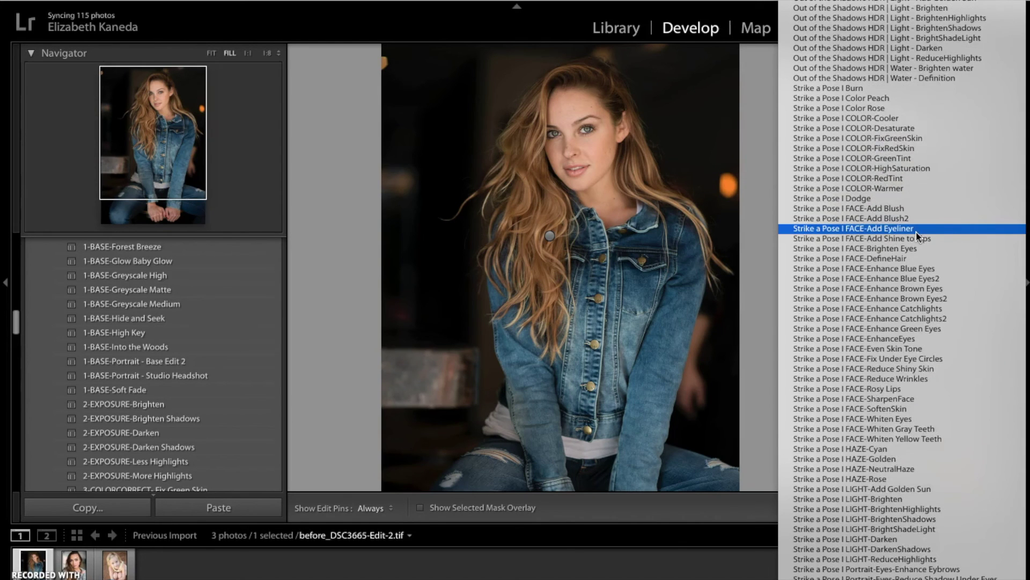
scroll(916, 236, down, 3)
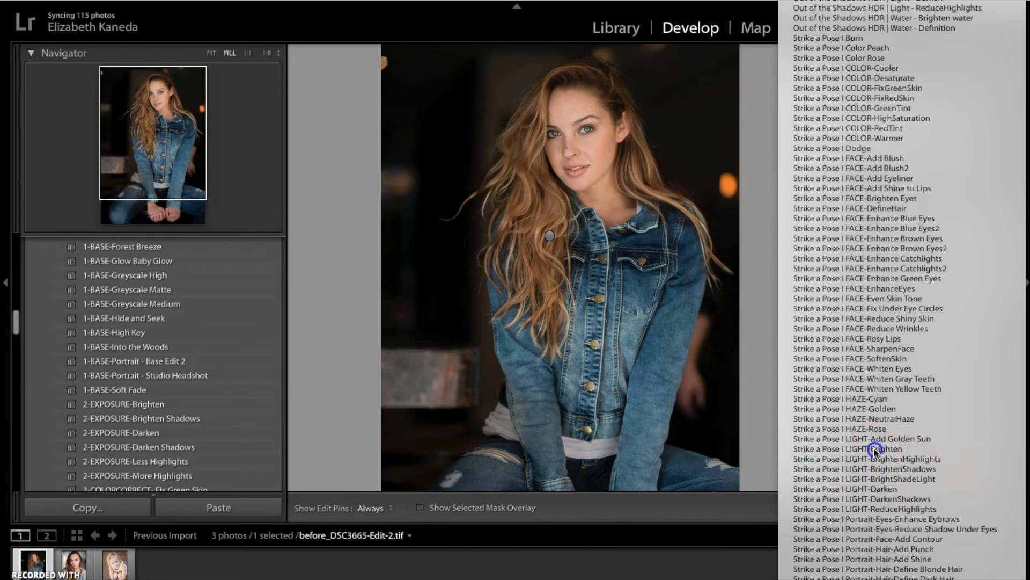
click(827, 448)
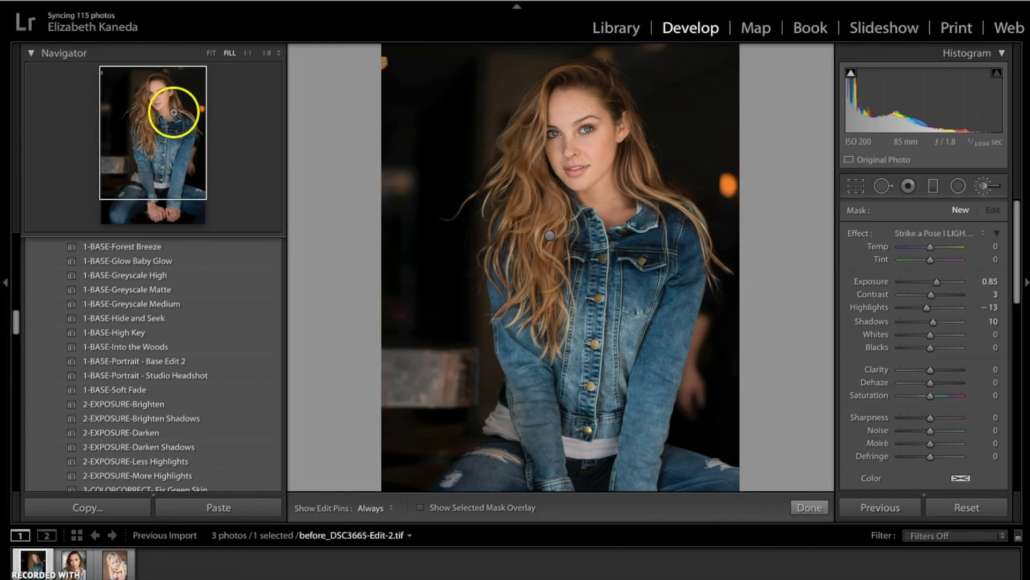
- Paint the brightening mask over the hair beside the face, next to the neck and down the long front waves
key(super+minus)
key(super+equal)
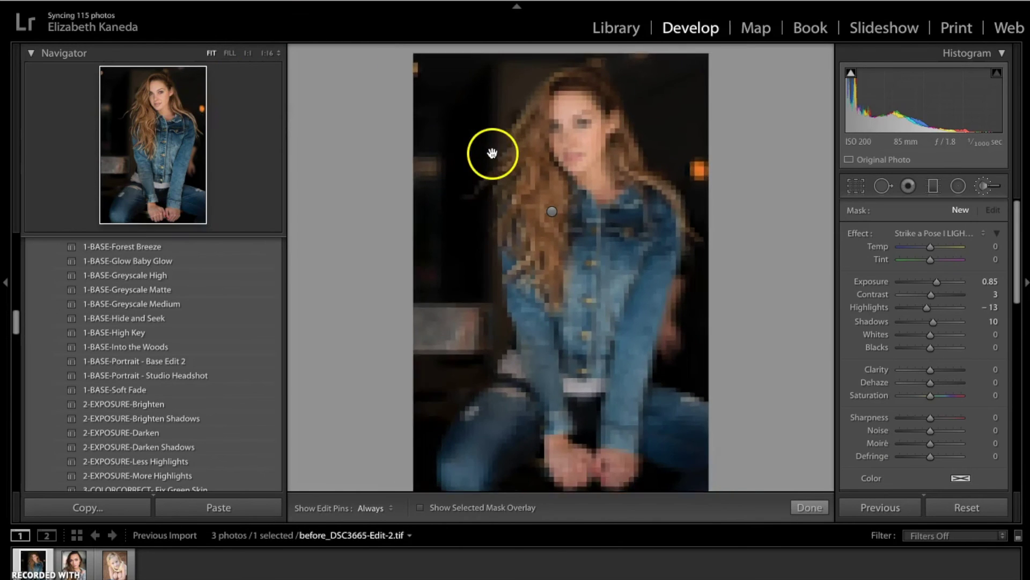
click(247, 53)
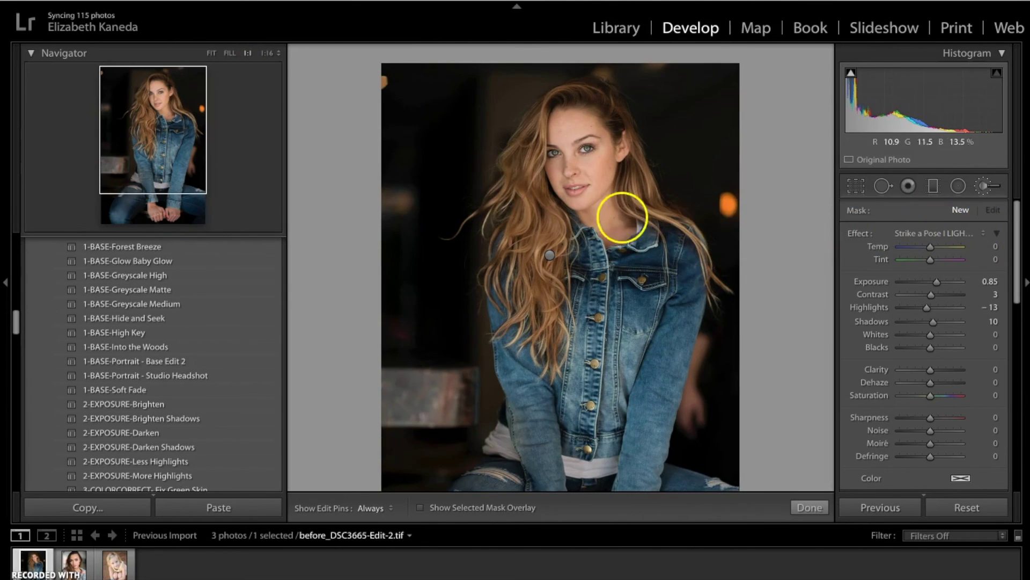
drag(534, 150, 532, 192)
click(534, 123)
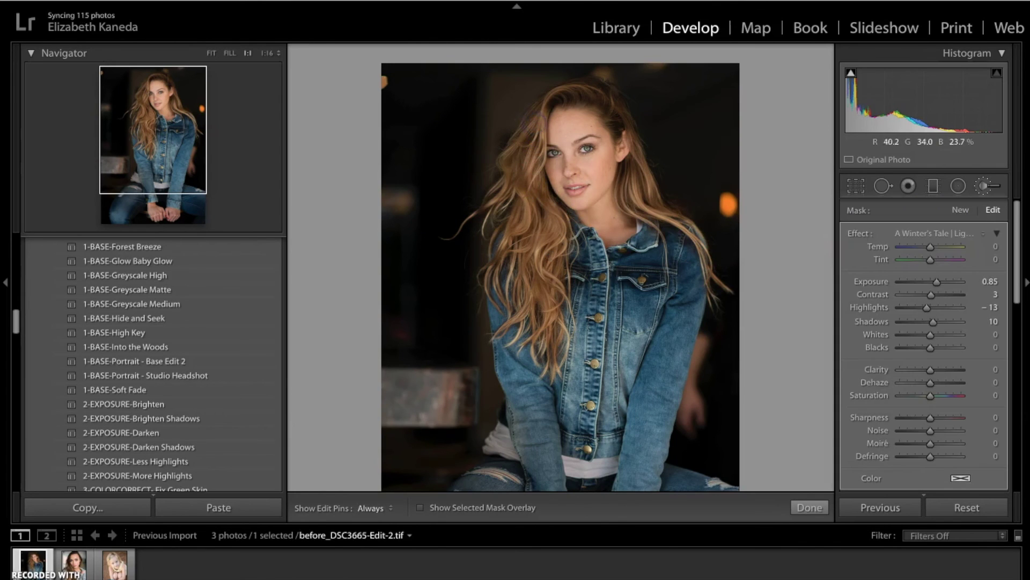
click(637, 204)
drag(626, 203, 625, 188)
mouse_move(553, 364)
mouse_down()
mouse_move(550, 296)
mouse_move(515, 225)
mouse_up()
key(h)
key(h)
- Add more brightening strokes to the mid-length and lower hair strands, and set the mask's exposure to 1.58
click(542, 211)
key(h)
key(h)
click(497, 196)
key(h)
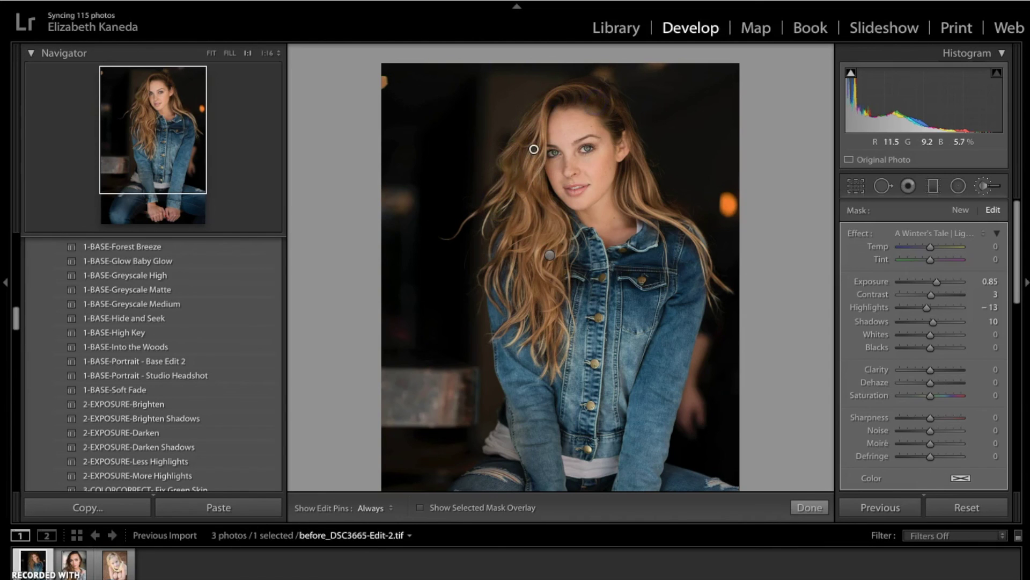
key(h)
key(h)
drag(661, 236, 661, 236)
mouse_move(537, 316)
mouse_down()
mouse_move(539, 345)
mouse_move(532, 277)
mouse_move(551, 319)
mouse_up()
drag(937, 281, 945, 284)
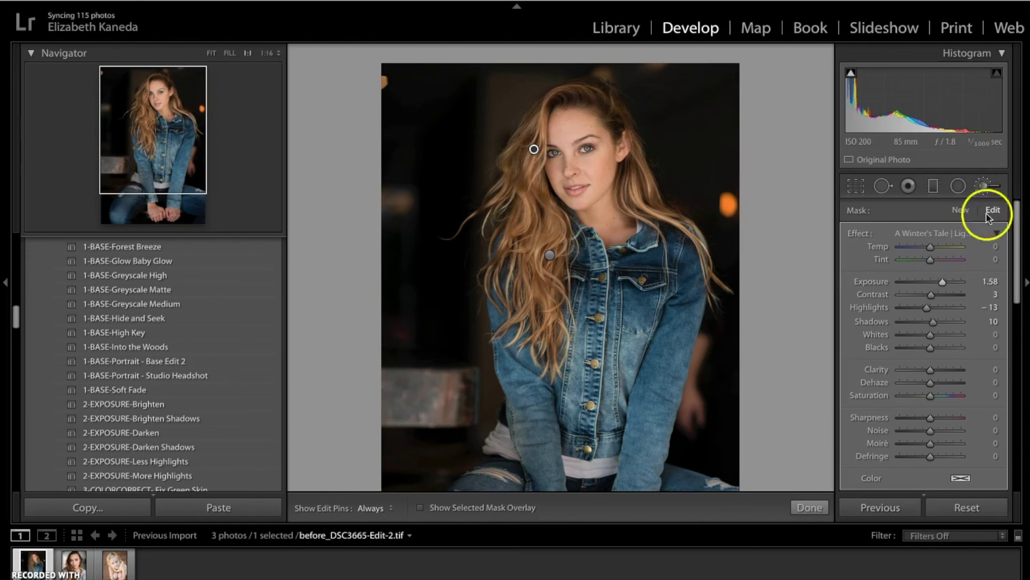
click(960, 235)
scroll(959, 236, down, 20)
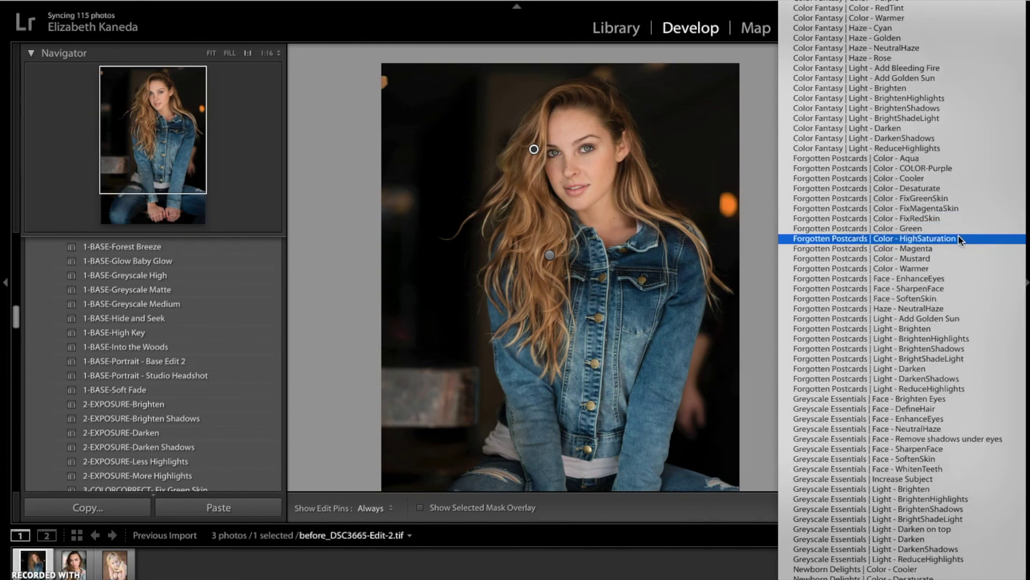
scroll(959, 236, down, 20)
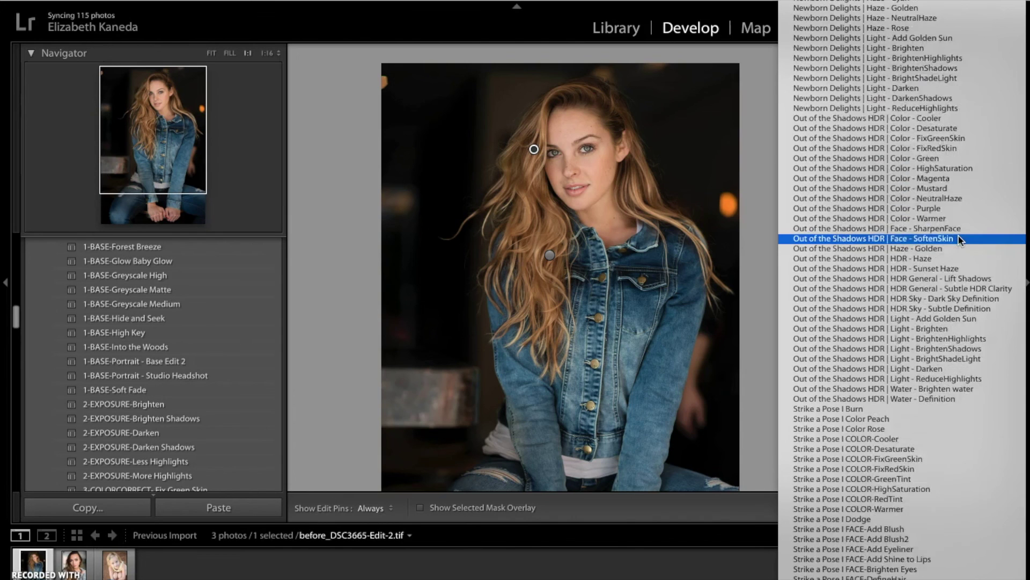
scroll(959, 236, down, 5)
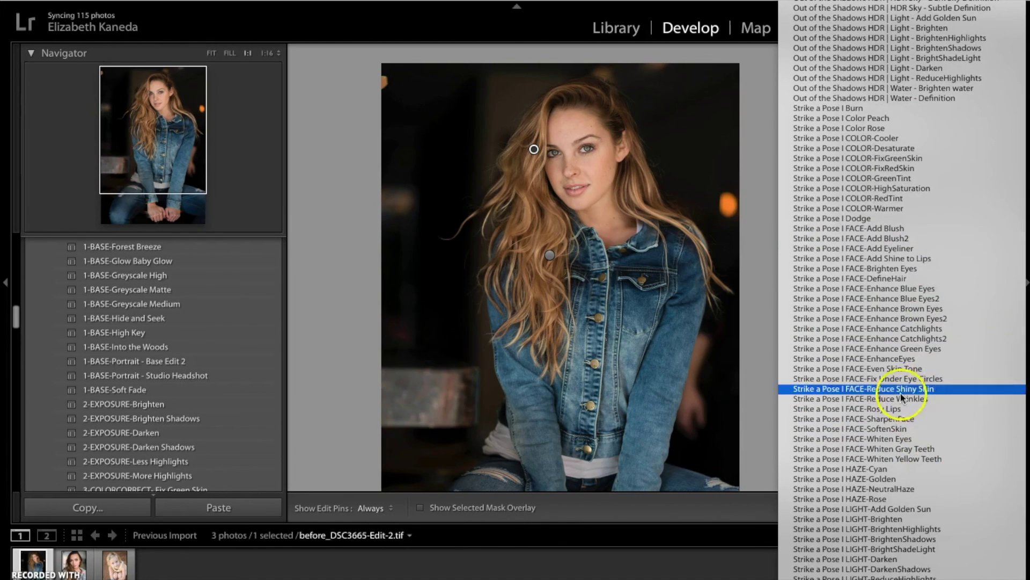
scroll(902, 318, down, 3)
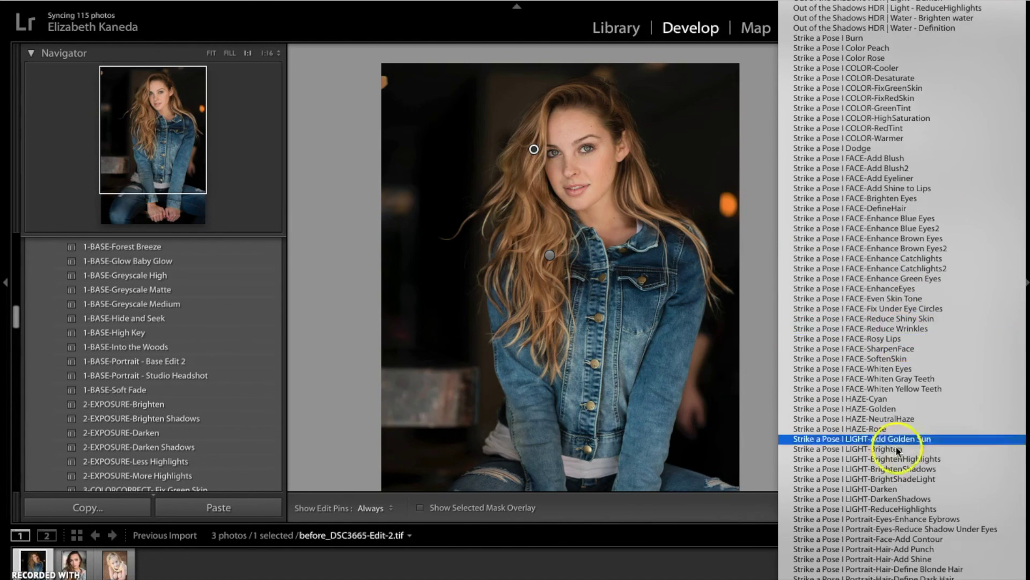
click(884, 482)
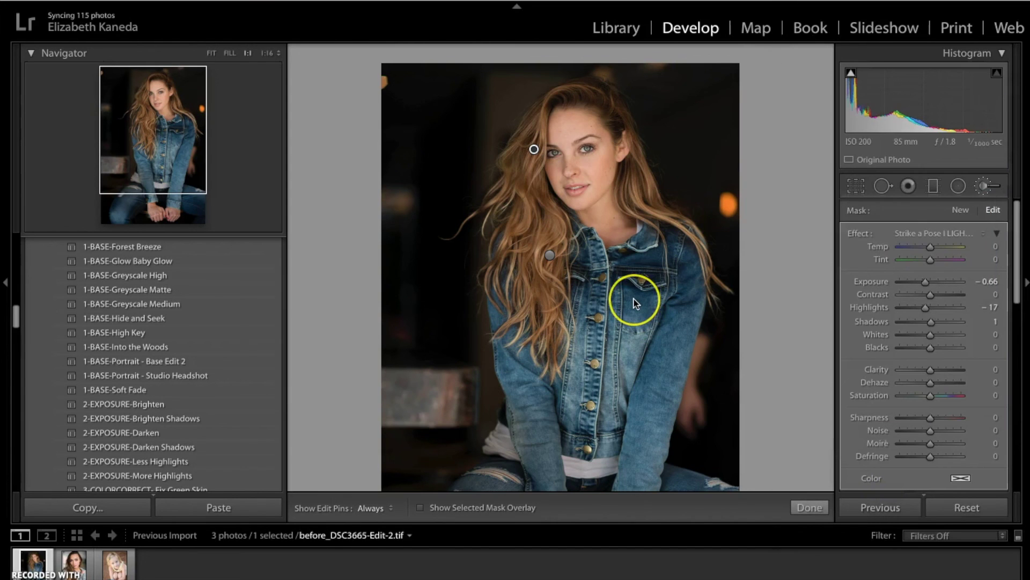
key(ctrl+z)
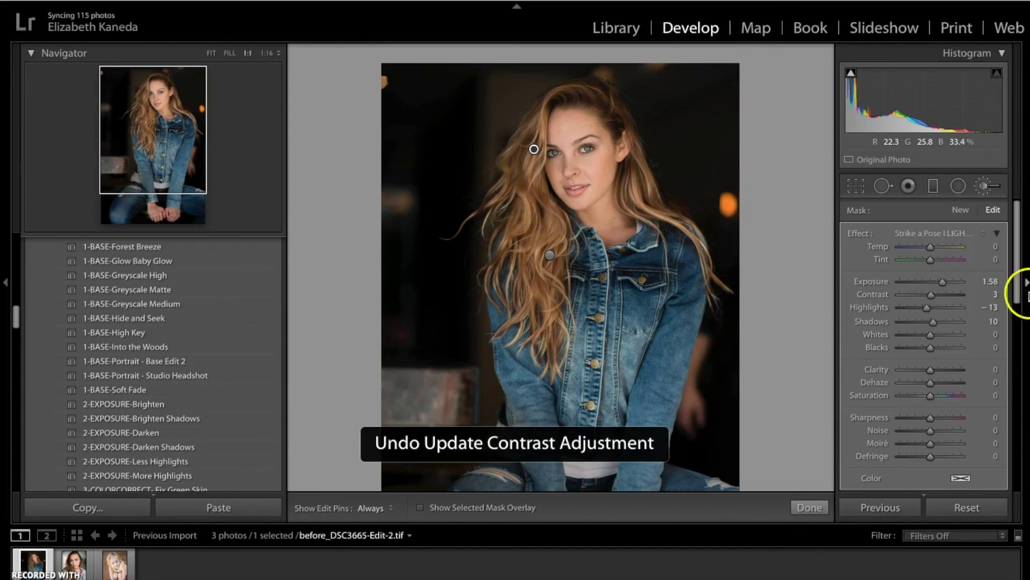
- Start a separate new brush mask with the Strike a Pose LIGHT-Darken preset and hide the edit pins
click(966, 220)
click(961, 232)
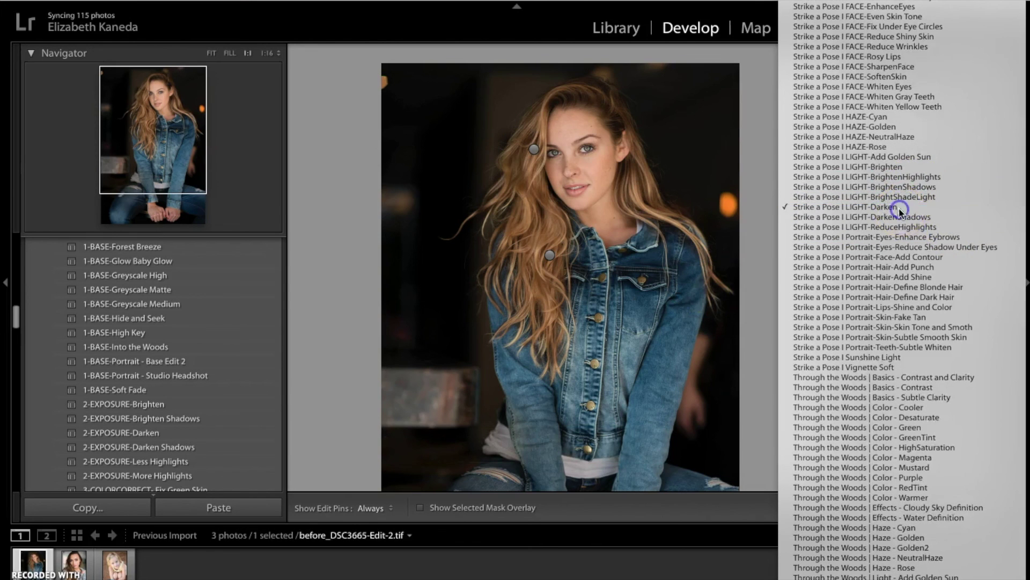
click(902, 208)
key(h)
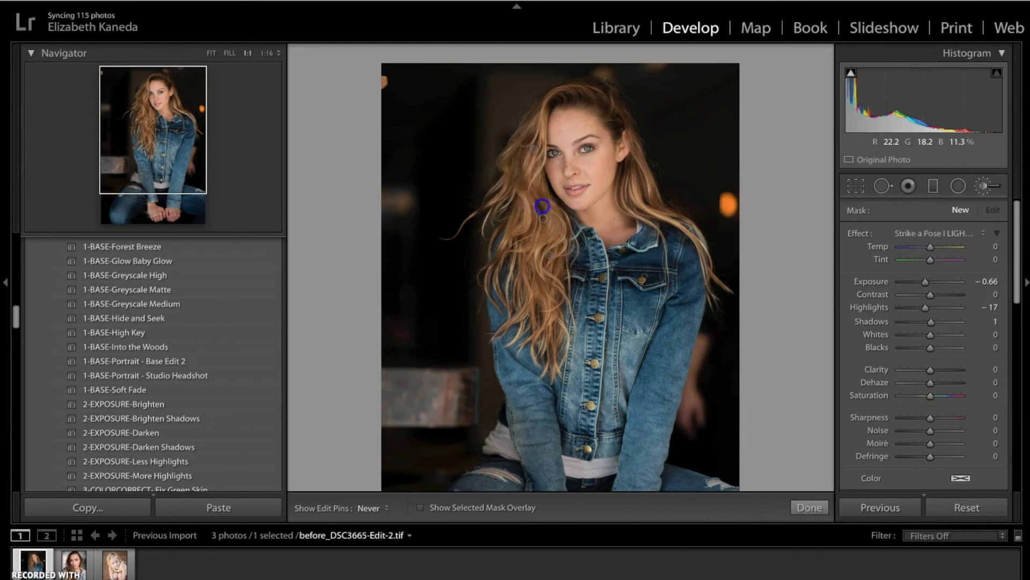
- Paint the darkening mask over the shadowed strands of the long front waves, from cheek level to the ends
click(500, 270)
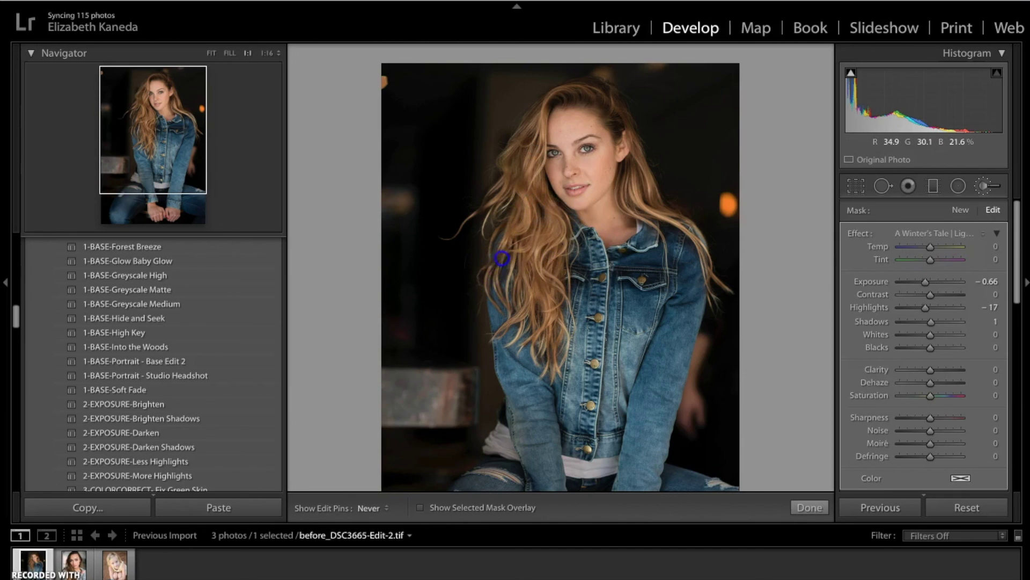
drag(501, 255, 510, 241)
drag(552, 369, 562, 374)
drag(531, 292, 530, 291)
drag(523, 304, 536, 200)
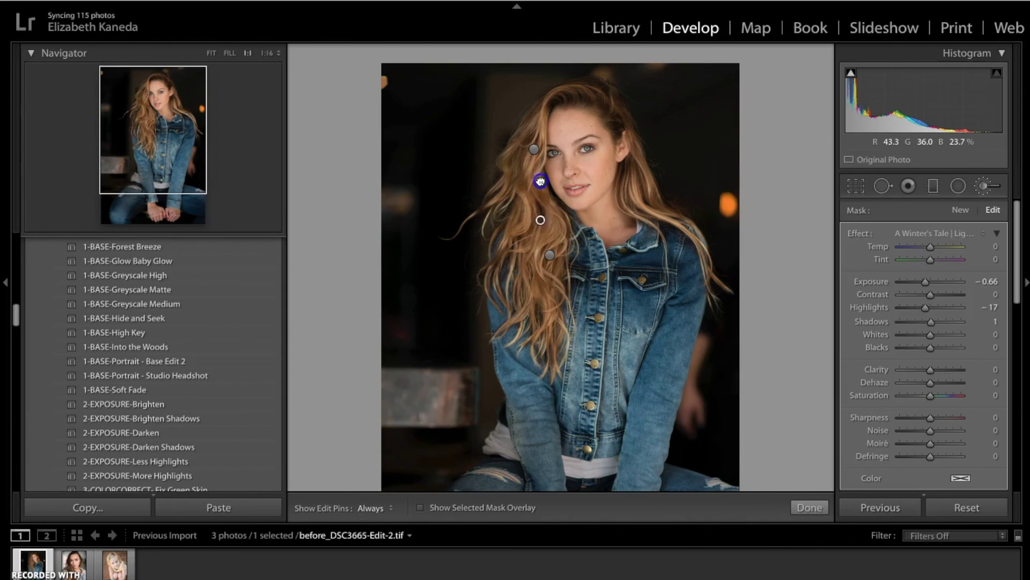
- Paint the darkening mask over the roots at the crown and the hair behind the visible ear
mouse_move(602, 128)
mouse_down()
mouse_move(620, 117)
mouse_move(606, 134)
mouse_move(615, 125)
mouse_move(604, 104)
mouse_up()
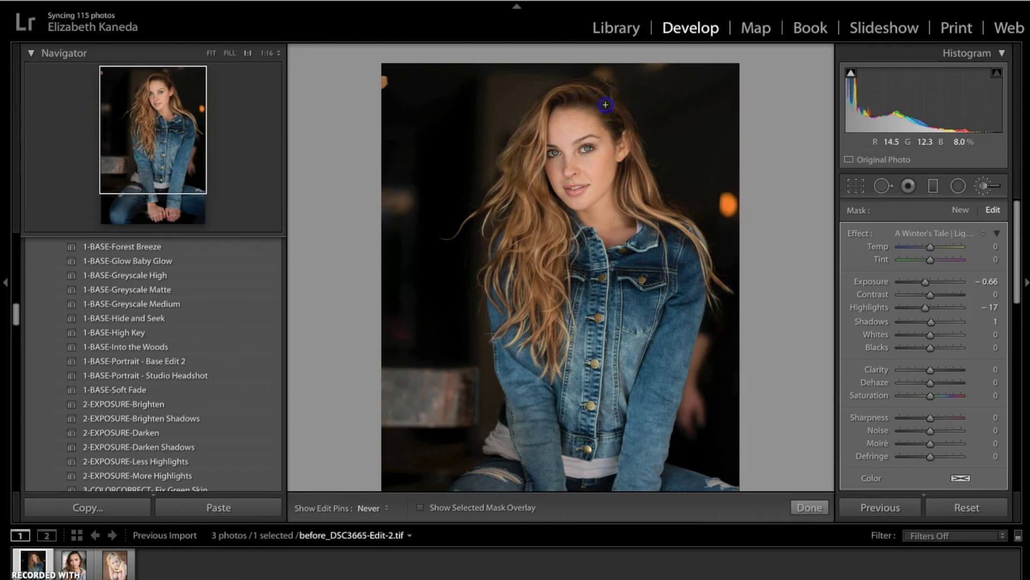
key(h)
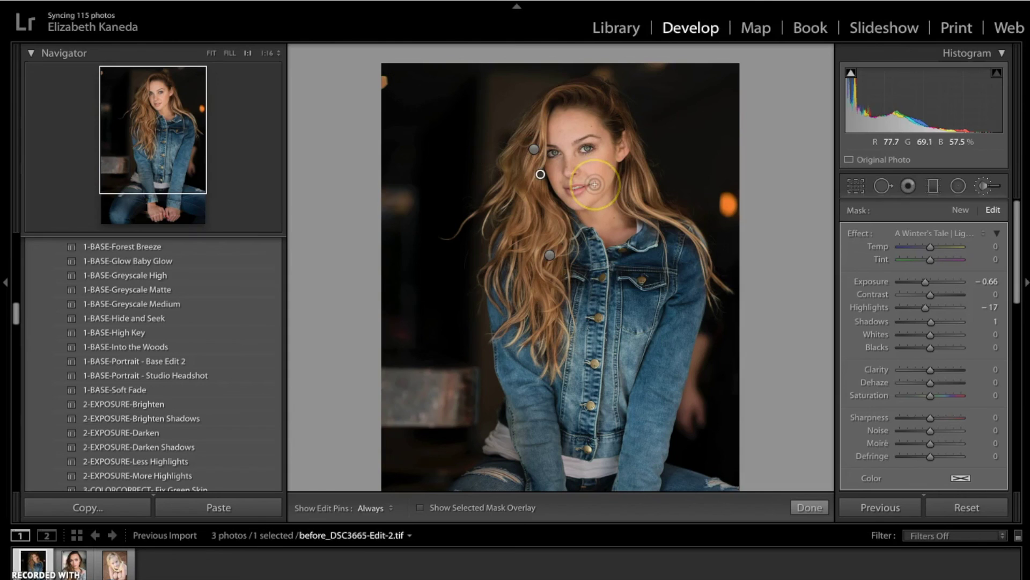
mouse_move(598, 183)
mouse_down()
mouse_move(621, 184)
mouse_move(626, 169)
mouse_up()
key(h)
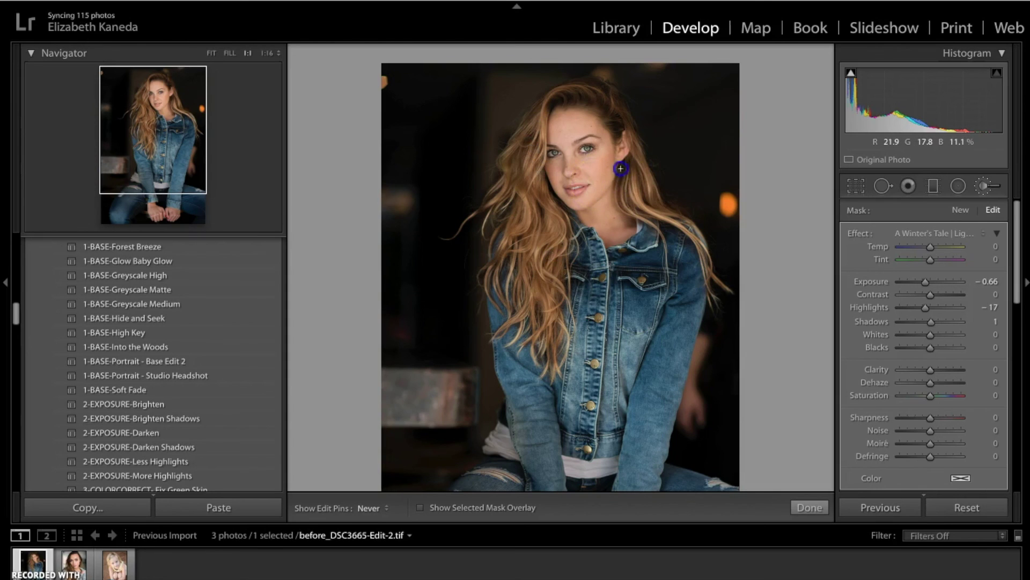
key(h)
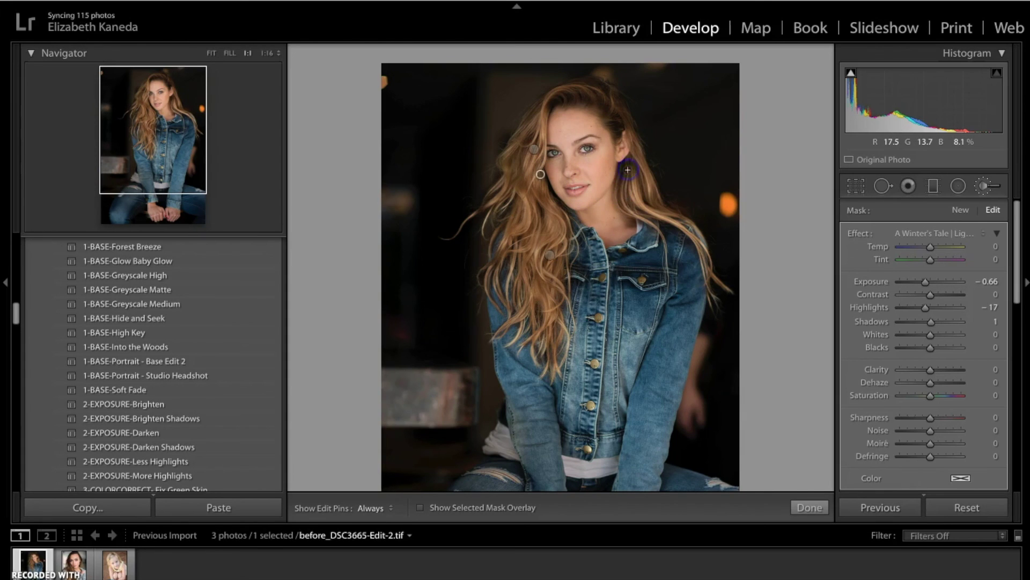
key(h)
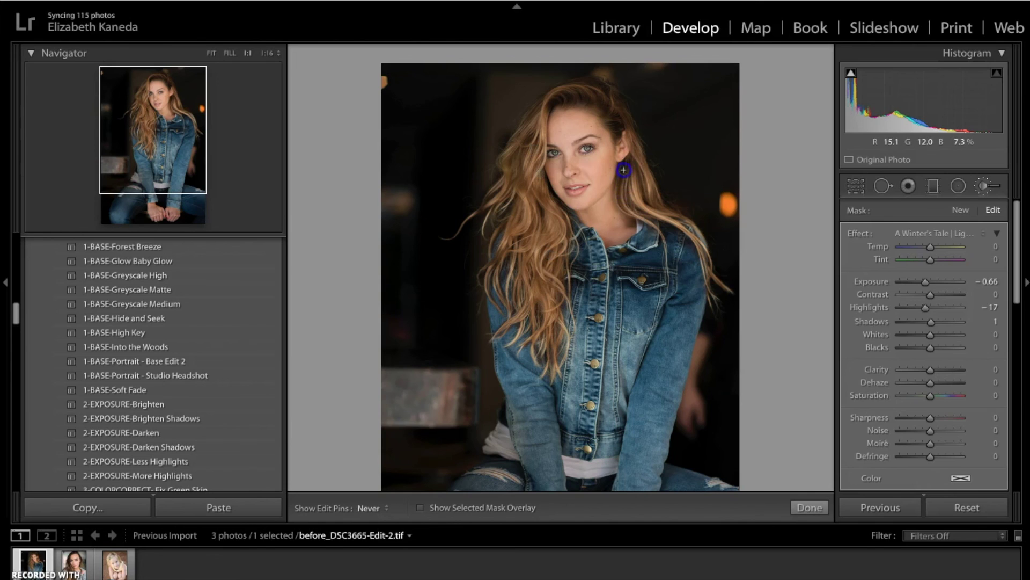
drag(612, 110, 619, 124)
drag(649, 175, 639, 171)
key(h)
- Darken more shadowed strands in the long front waves, and set the mask's exposure to -2.32 and contrast to 28
click(560, 199)
key(h)
key(h)
key(h)
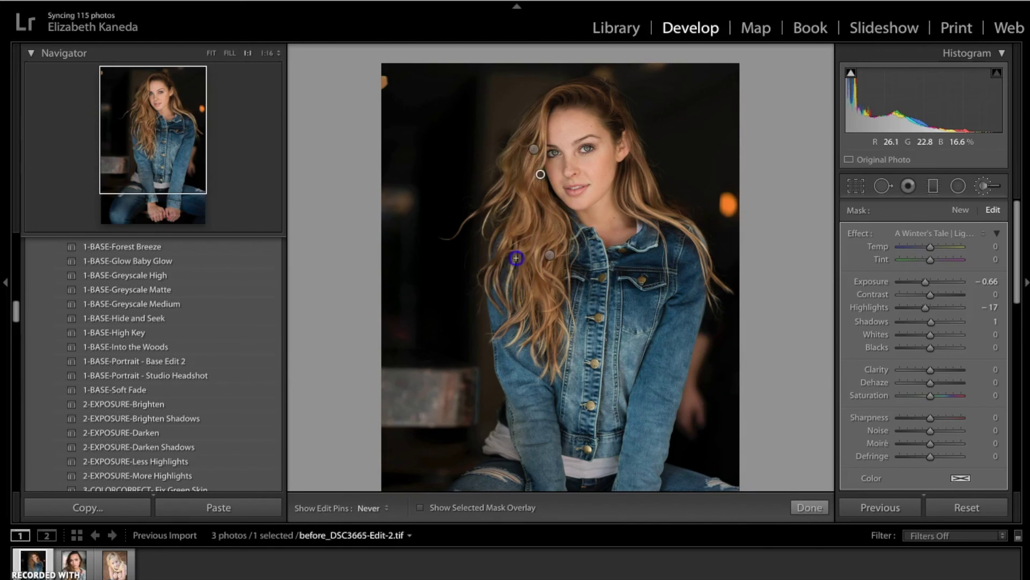
key(h)
drag(534, 340, 511, 347)
key(h)
key(h)
key(h)
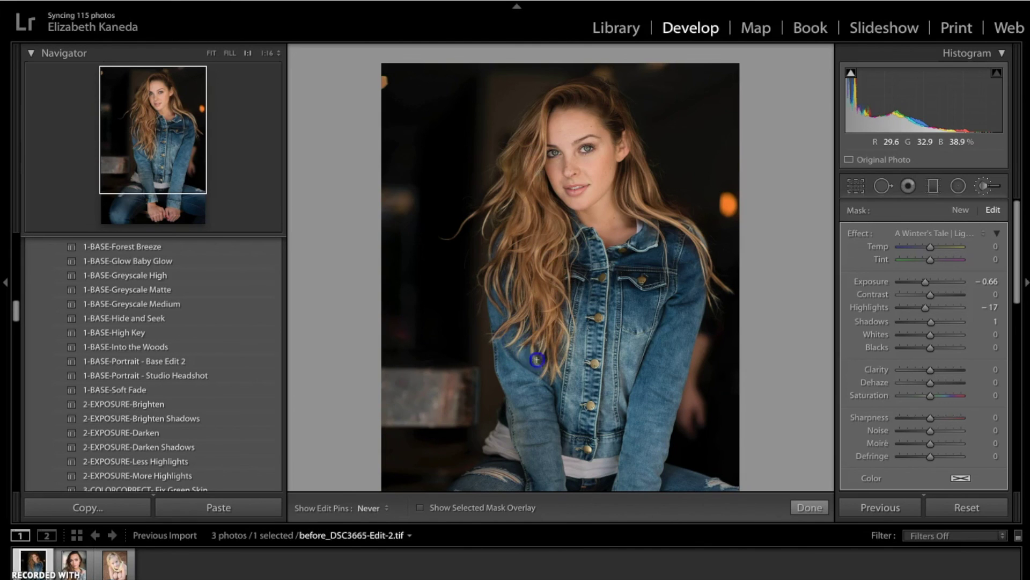
key(h)
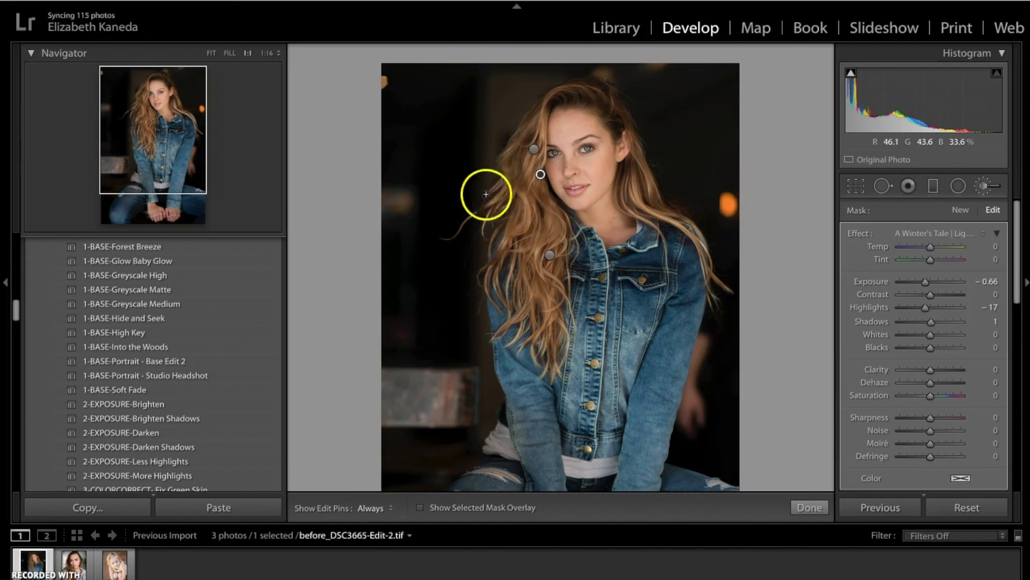
drag(925, 285, 944, 296)
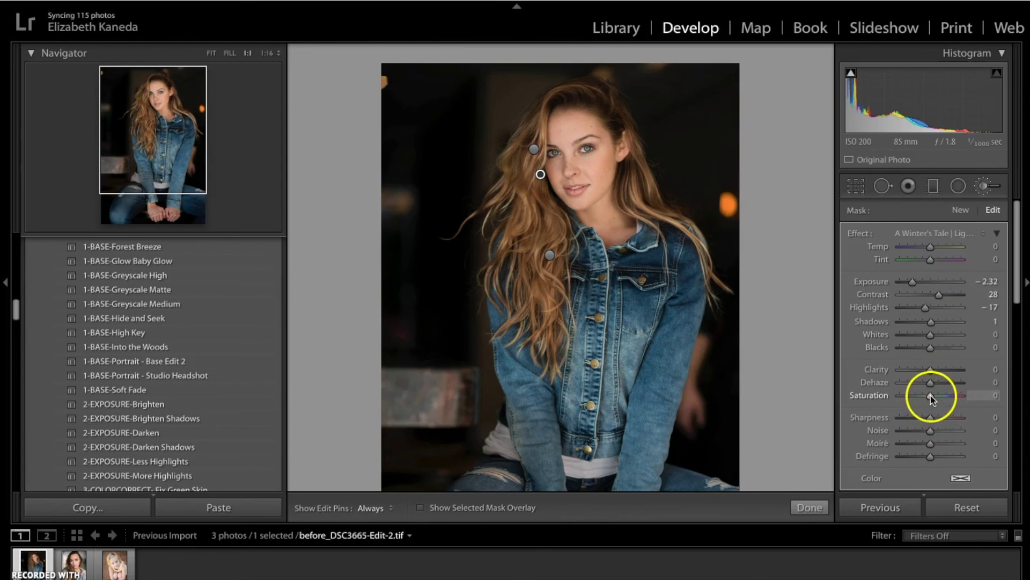
- Close the adjustment brush and compare the portrait before and after the hair edits several times
click(984, 187)
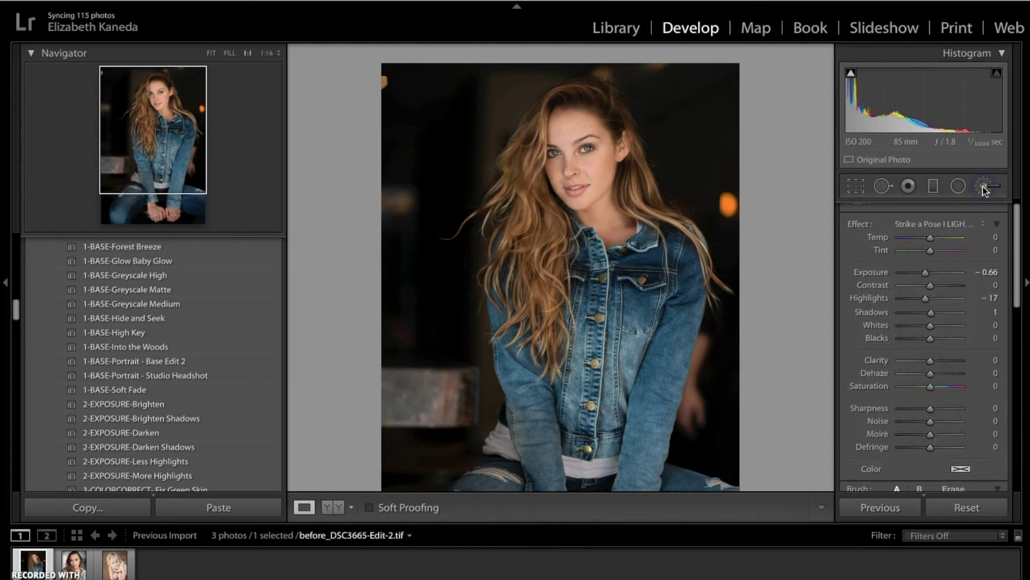
click(797, 215)
key(backslash)
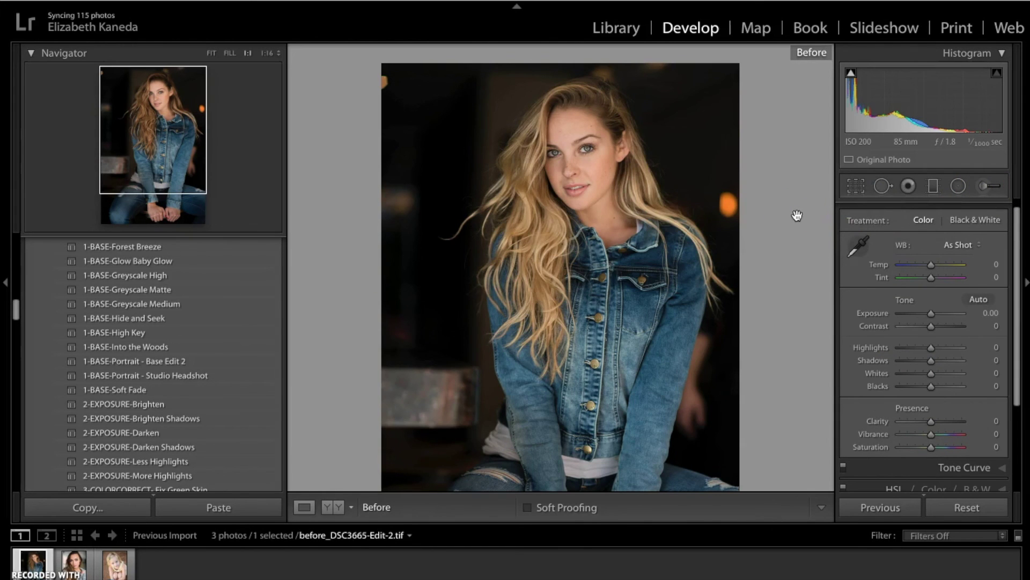
key(backslash)
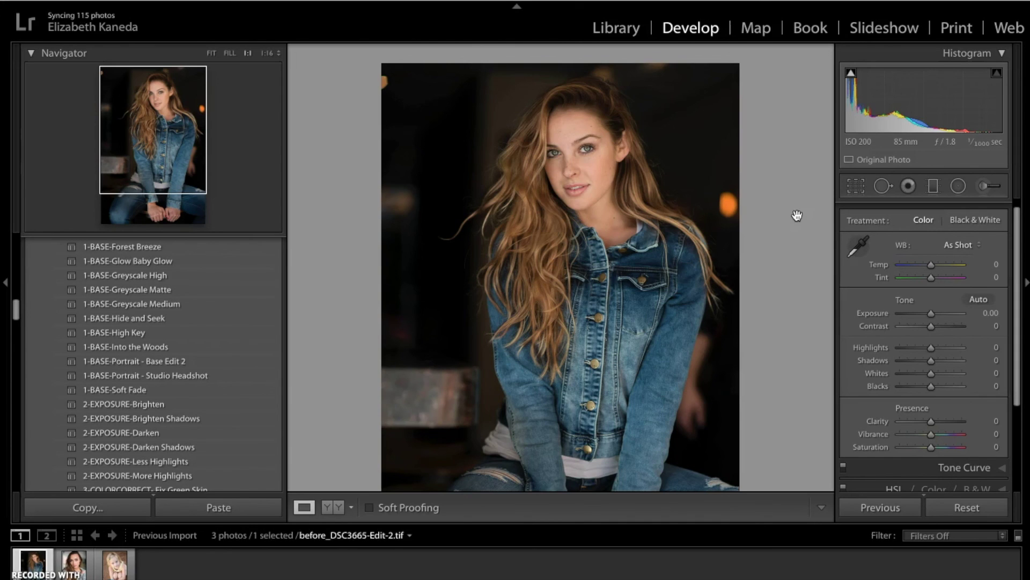
key(backslash)
key(backslash)
key(backslash)
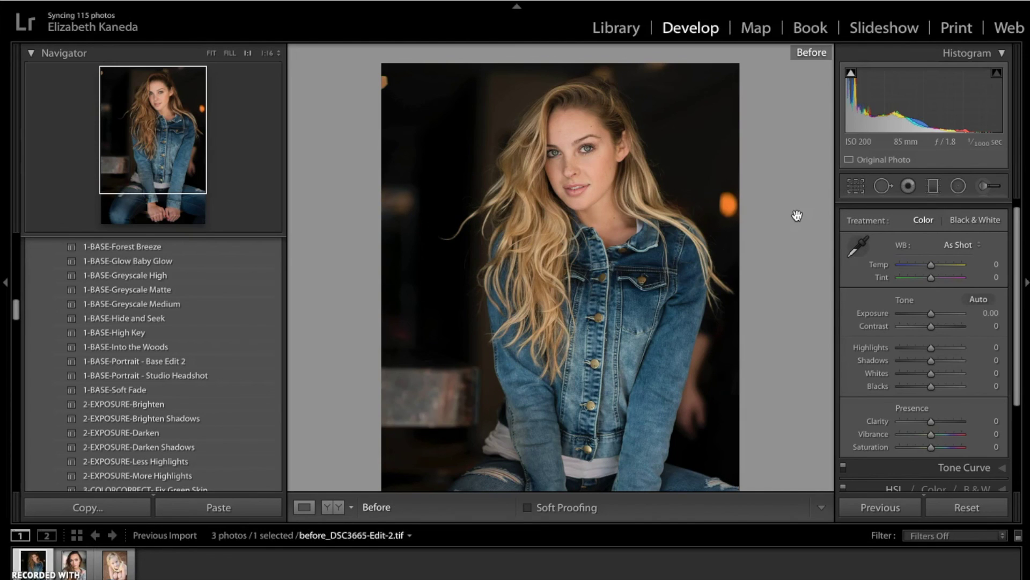
key(backslash)
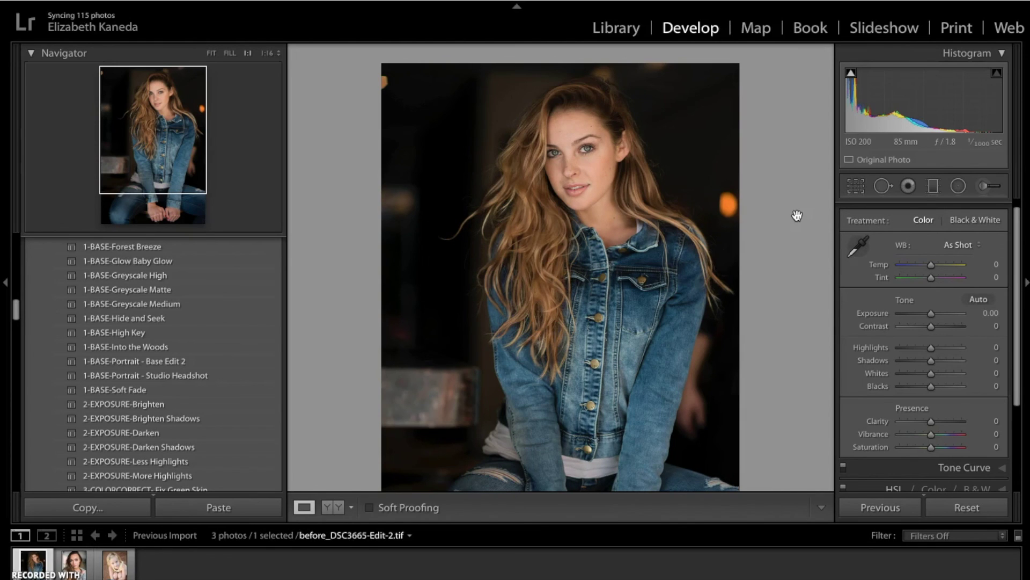